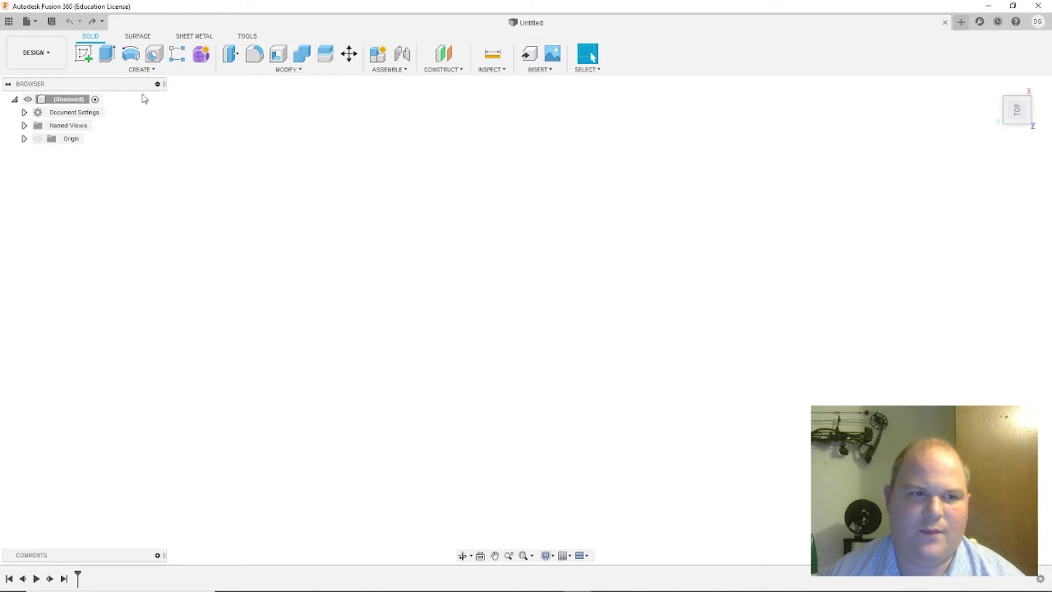
- Sketch a 25.5 mm diameter circle centred on the origin on the horizontal XY plane and finish the sketch
{"action": "left_click", "coordinate": [83, 53]}
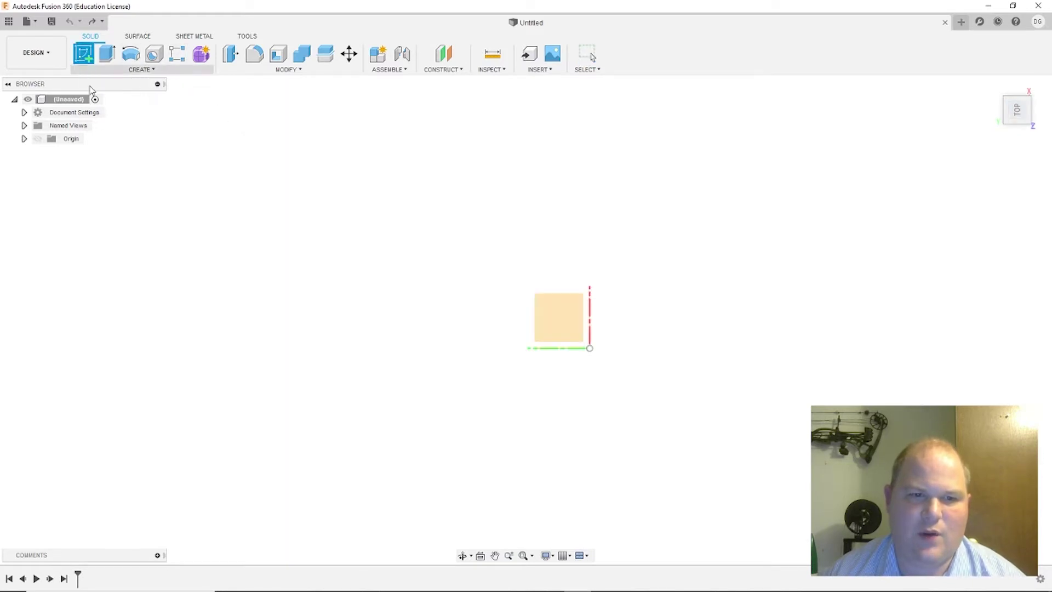
{"action": "left_click", "coordinate": [551, 322]}
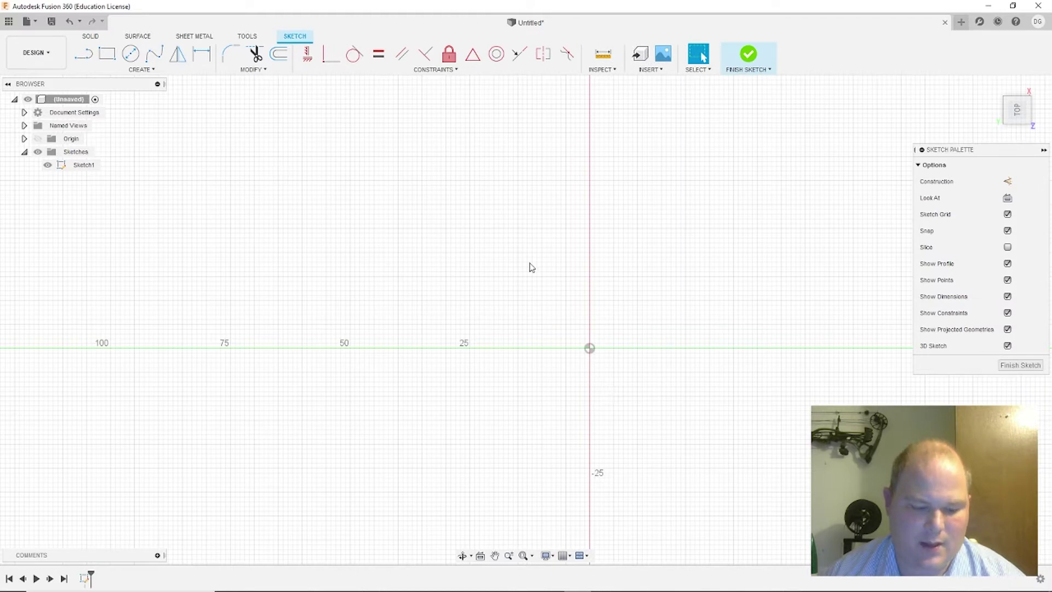
{"action": "key", "text": "c"}
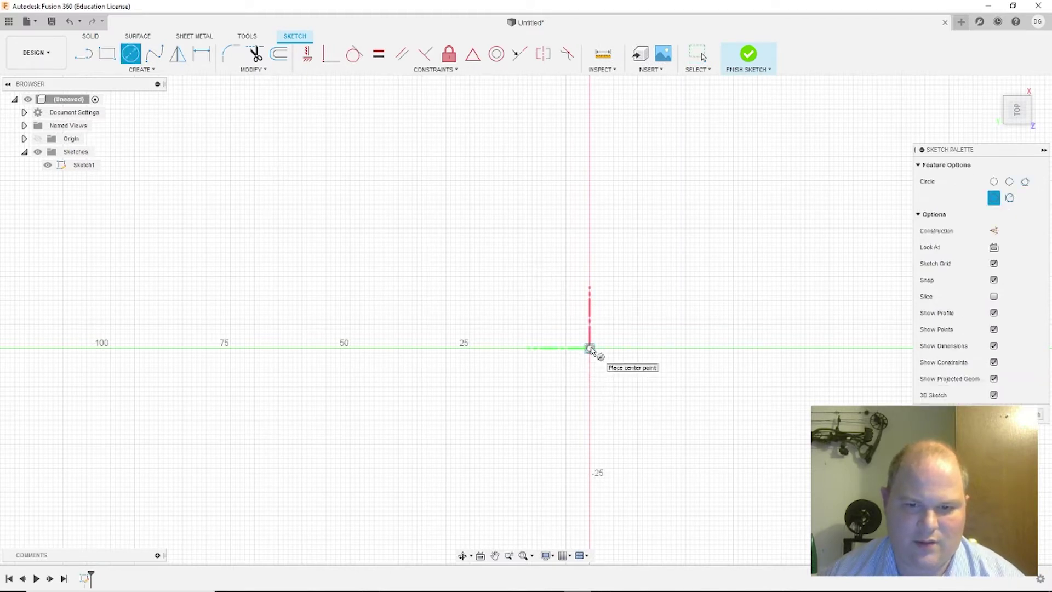
{"action": "left_click", "coordinate": [590, 348]}
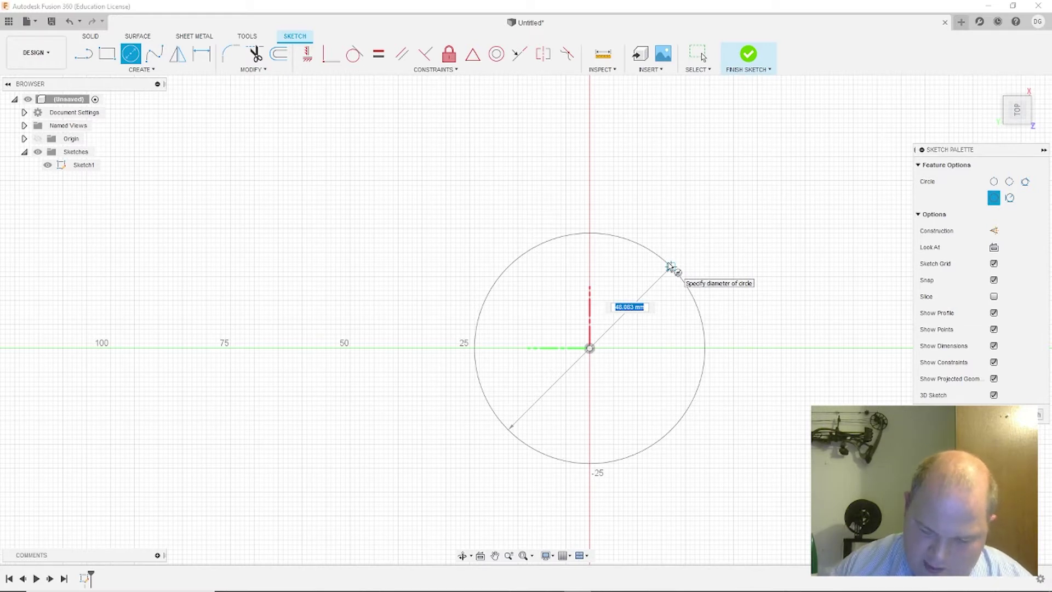
{"action": "type", "text": "25.5"}
{"action": "key", "text": "Return"}
{"action": "key", "text": "Escape"}
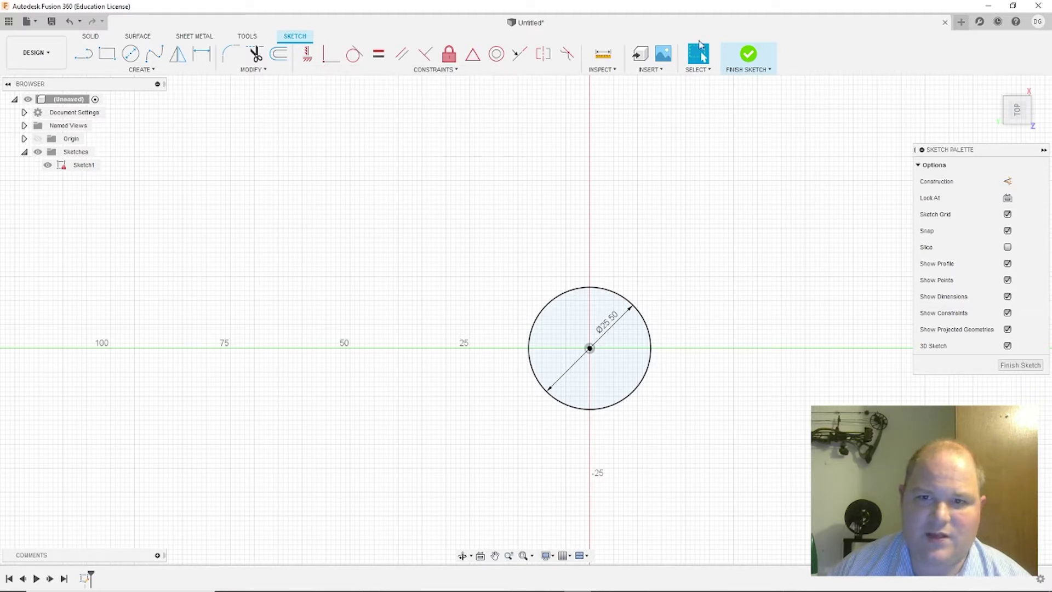
{"action": "left_click", "coordinate": [754, 55]}
- Create a construction plane offset 57.3 mm above the horizontal XY origin plane
{"action": "middle_click_drag", "start_coordinate": [715, 237], "coordinate": [743, 211], "text": "shift"}
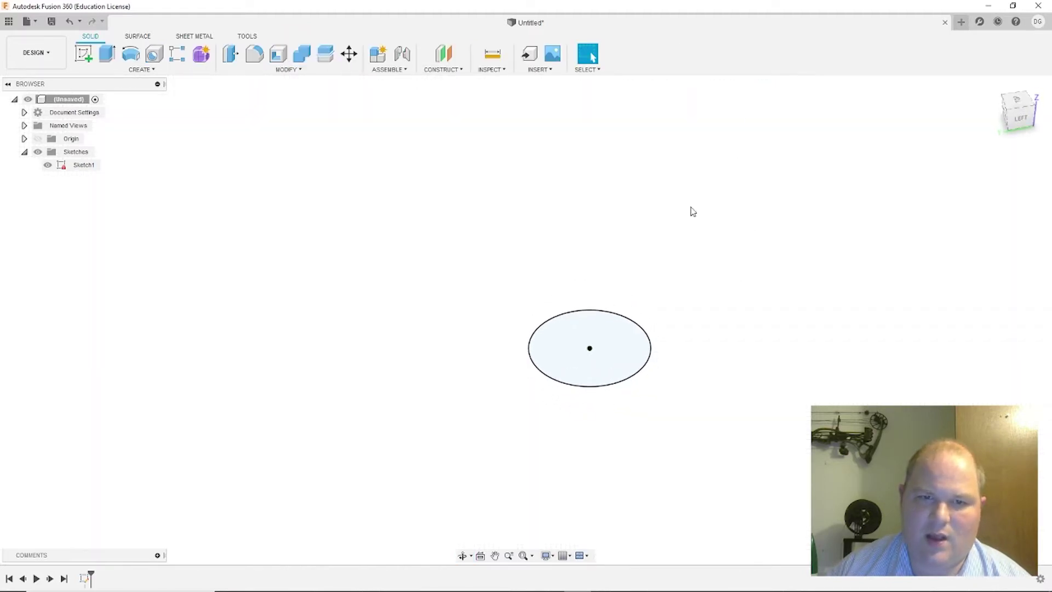
{"action": "left_click", "coordinate": [444, 54]}
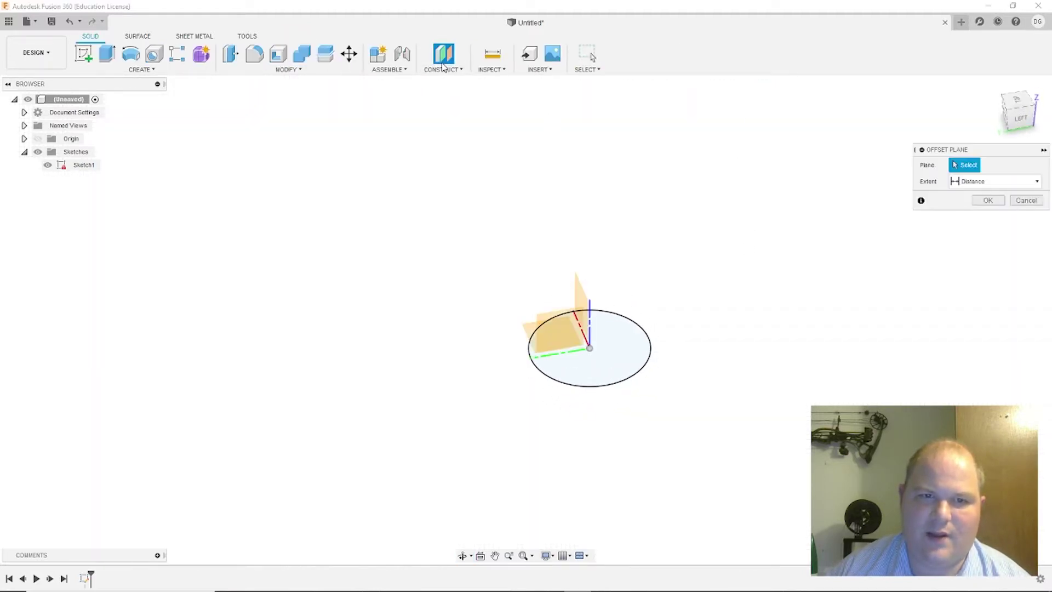
{"action": "left_click", "coordinate": [535, 335]}
{"action": "left_click", "coordinate": [966, 198]}
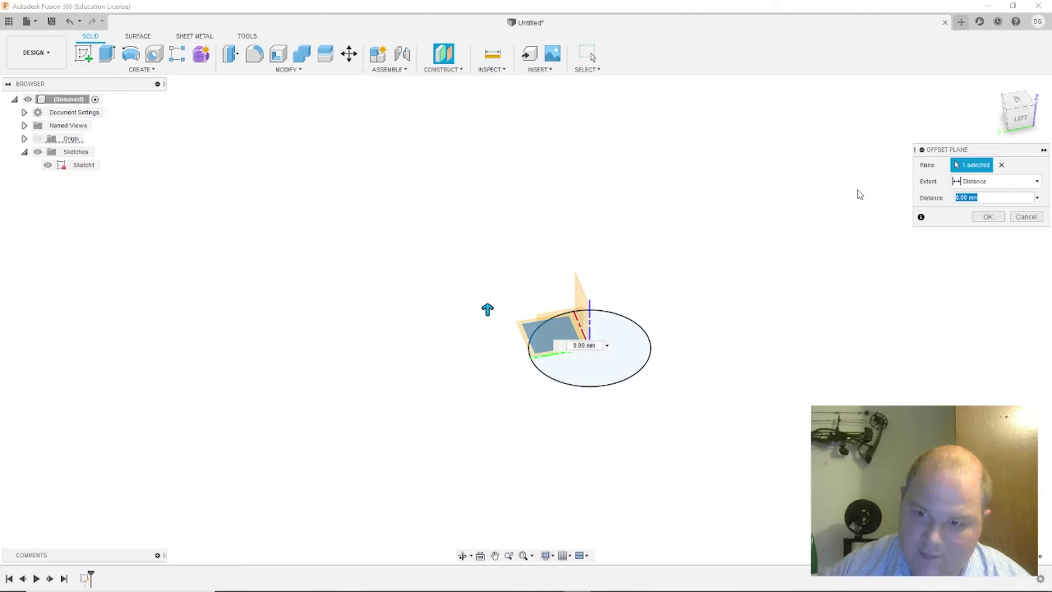
{"action": "type", "text": "57.3"}
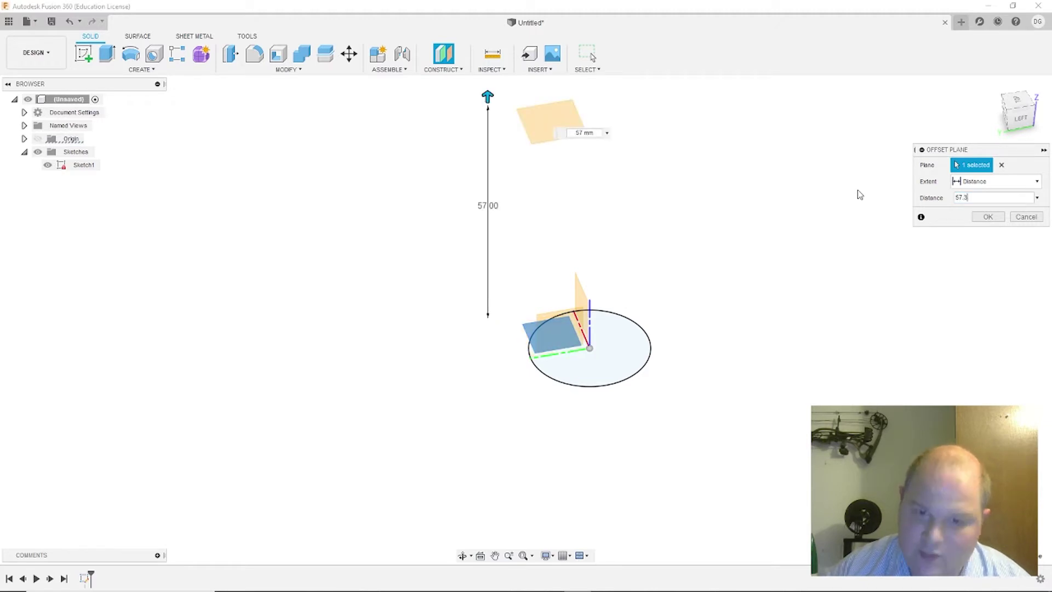
{"action": "key", "text": "Return"}
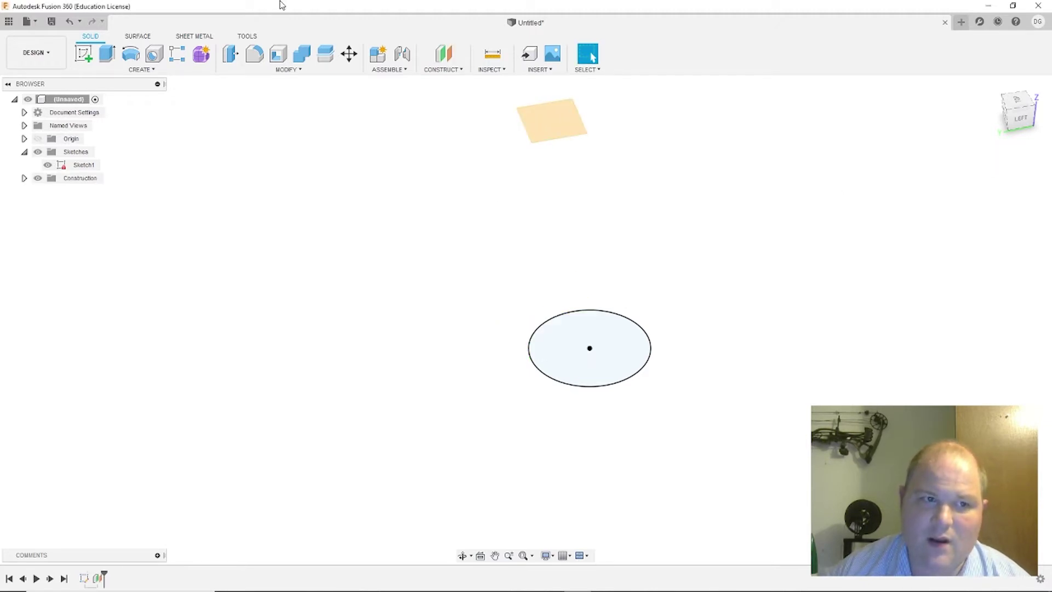
- Sketch a 24.8 mm diameter circle centred on the origin on the offset plane and finish the sketch
{"action": "left_click", "coordinate": [83, 54]}
{"action": "left_click", "coordinate": [553, 121]}
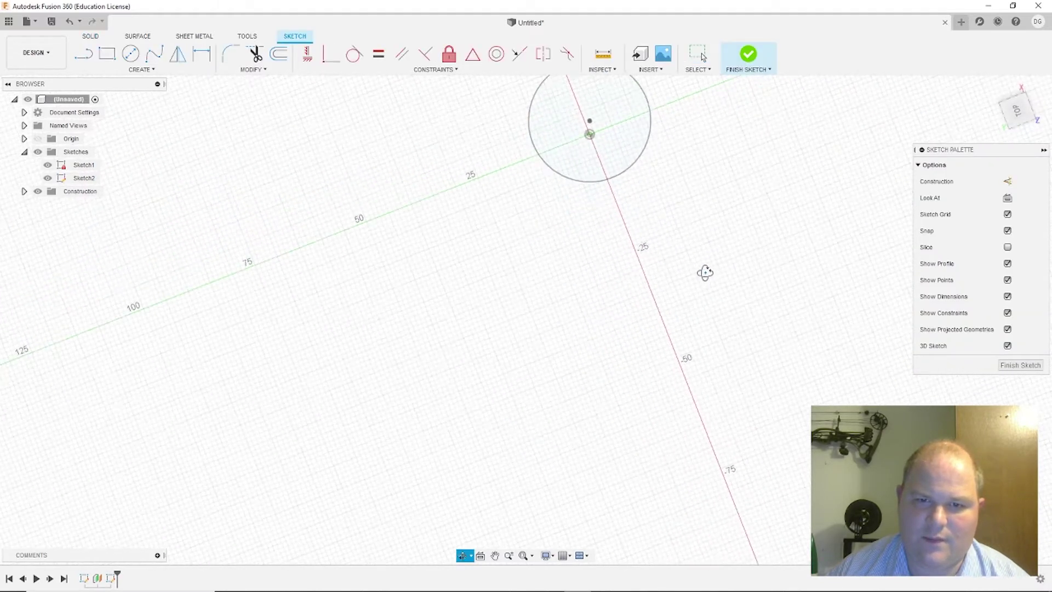
{"action": "scroll", "coordinate": [518, 276], "scroll_direction": "down", "scroll_amount": 3}
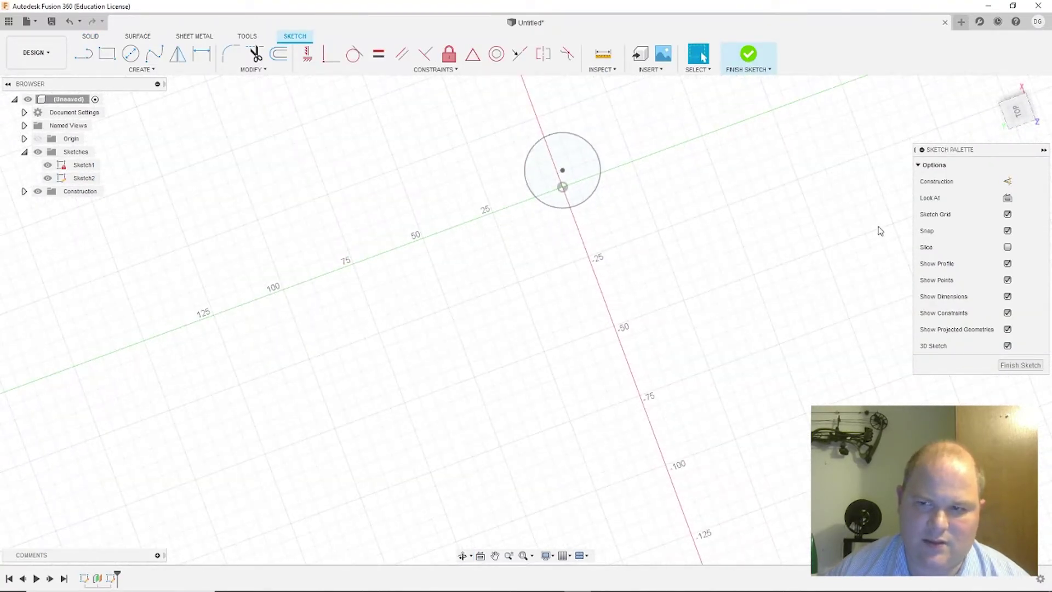
{"action": "left_click", "coordinate": [1016, 111]}
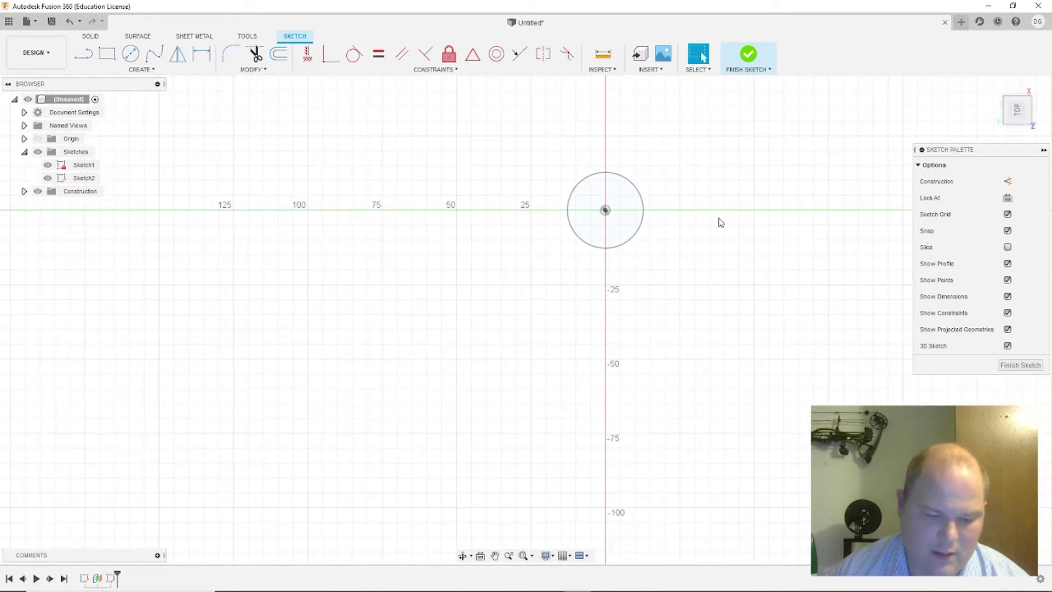
{"action": "key", "text": "c"}
{"action": "left_click", "coordinate": [605, 211]}
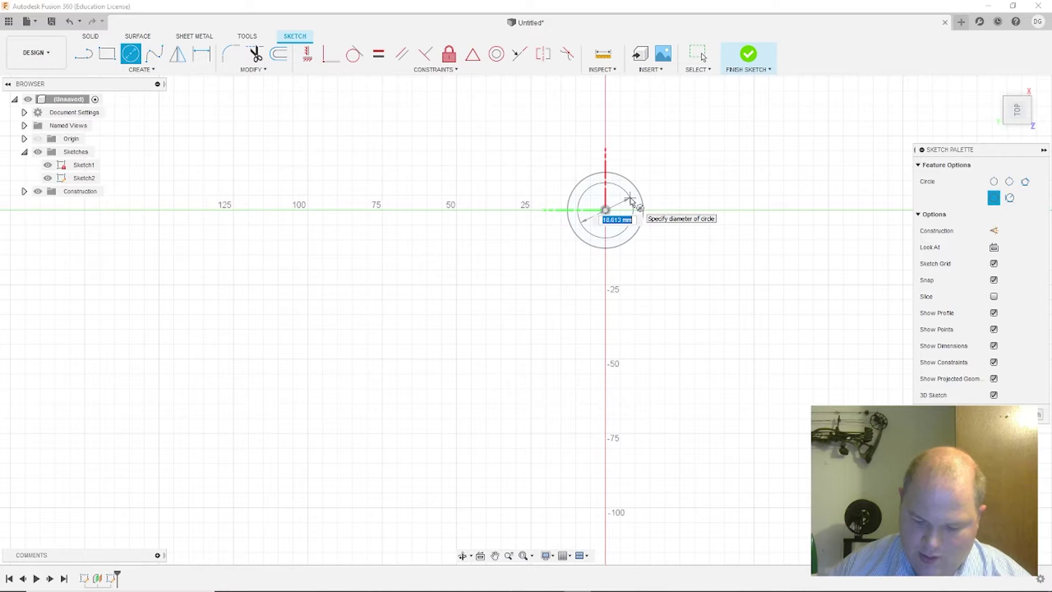
{"action": "type", "text": "24.8"}
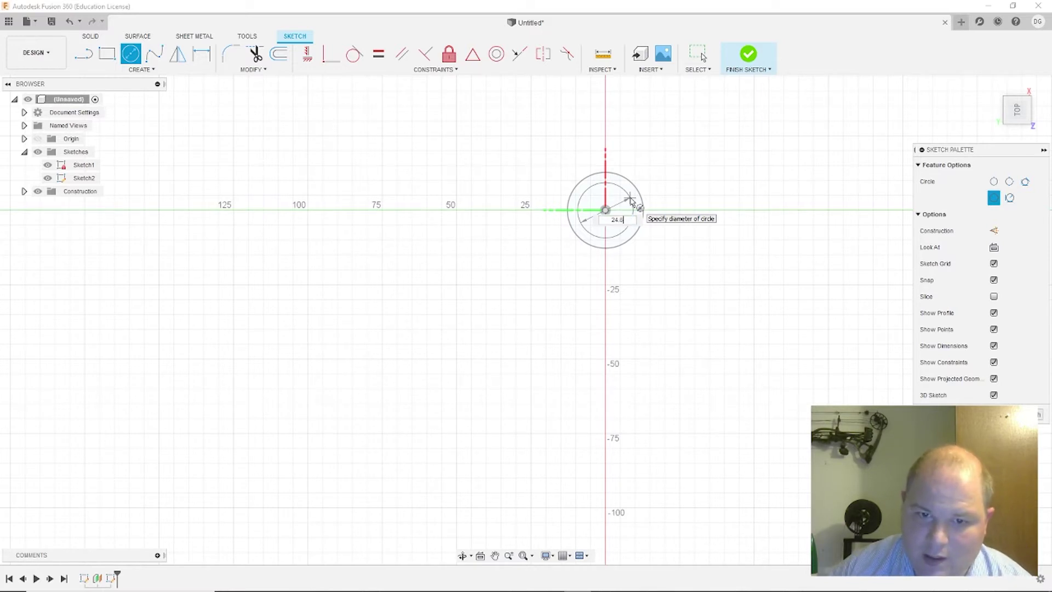
{"action": "key", "text": "Return"}
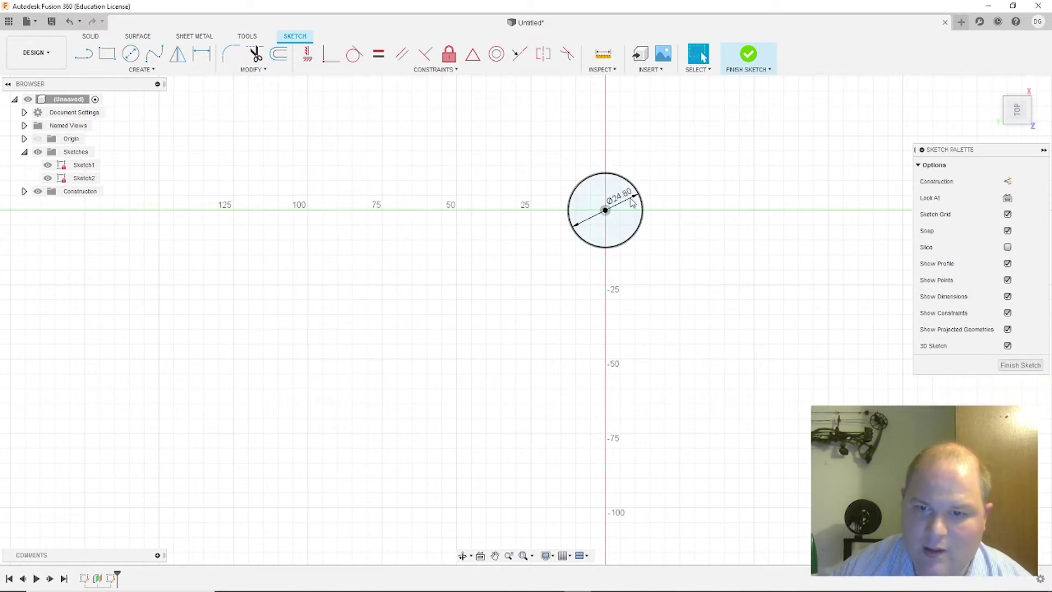
{"action": "left_click", "coordinate": [1012, 365]}
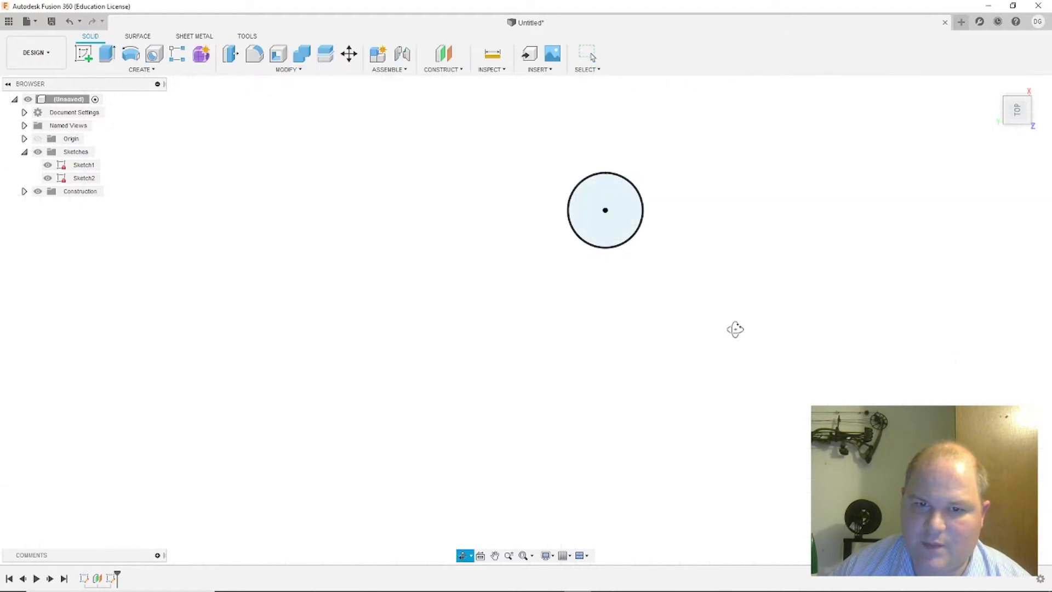
- Loft a new solid body from the lower circle to the upper circle
{"action": "mouse_move", "coordinate": [735, 329]}
{"action": "middle_mouse_down", "text": "shift"}
{"action": "mouse_move", "coordinate": [747, 261]}
{"action": "mouse_move", "coordinate": [624, 362]}
{"action": "mouse_move", "coordinate": [609, 413]}
{"action": "mouse_move", "coordinate": [725, 368]}
{"action": "middle_mouse_up", "text": "shift"}
{"action": "scroll", "coordinate": [591, 404], "scroll_direction": "up", "scroll_amount": 3}
{"action": "left_click", "coordinate": [144, 71]}
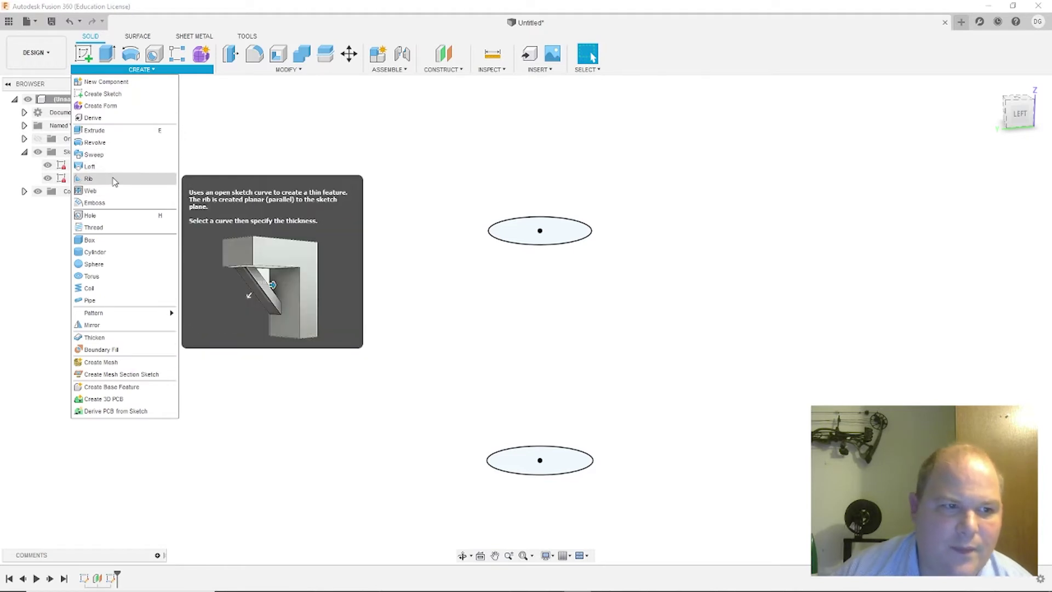
{"action": "key", "text": "Escape"}
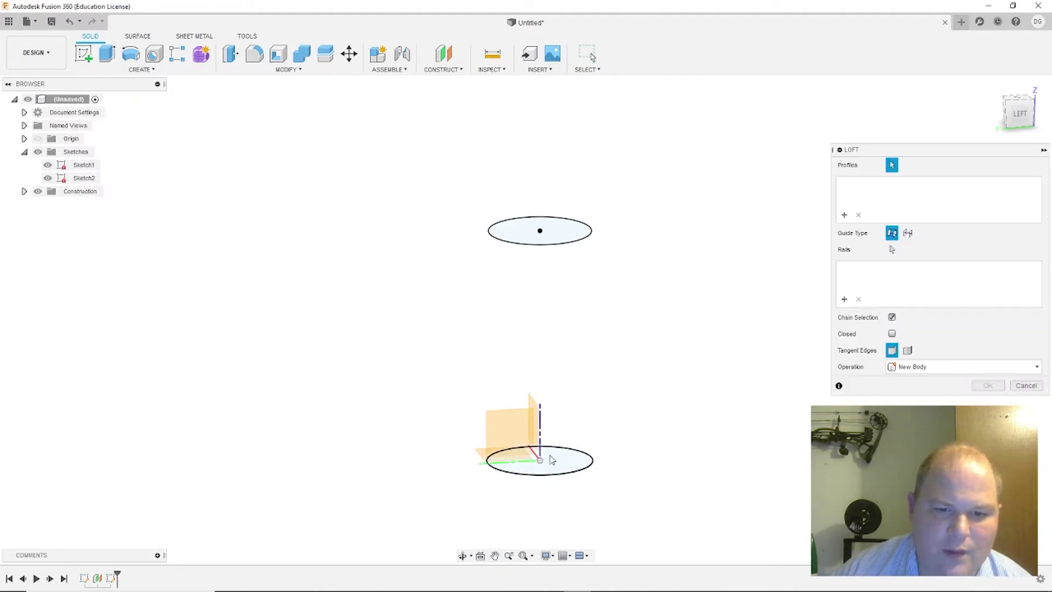
{"action": "left_click", "coordinate": [553, 461]}
{"action": "left_click", "coordinate": [558, 233]}
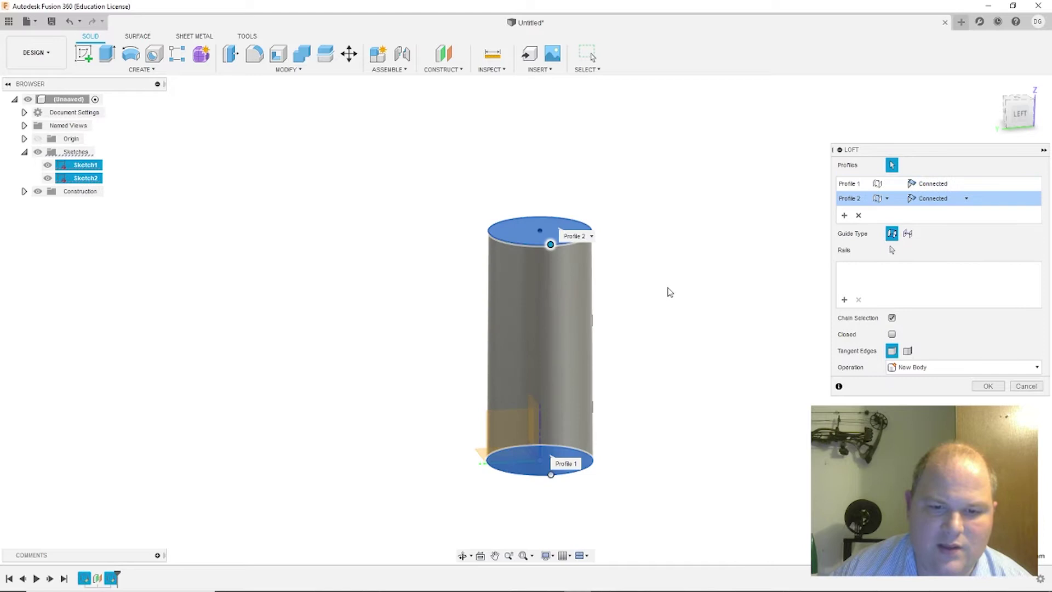
{"action": "left_click", "coordinate": [988, 386]}
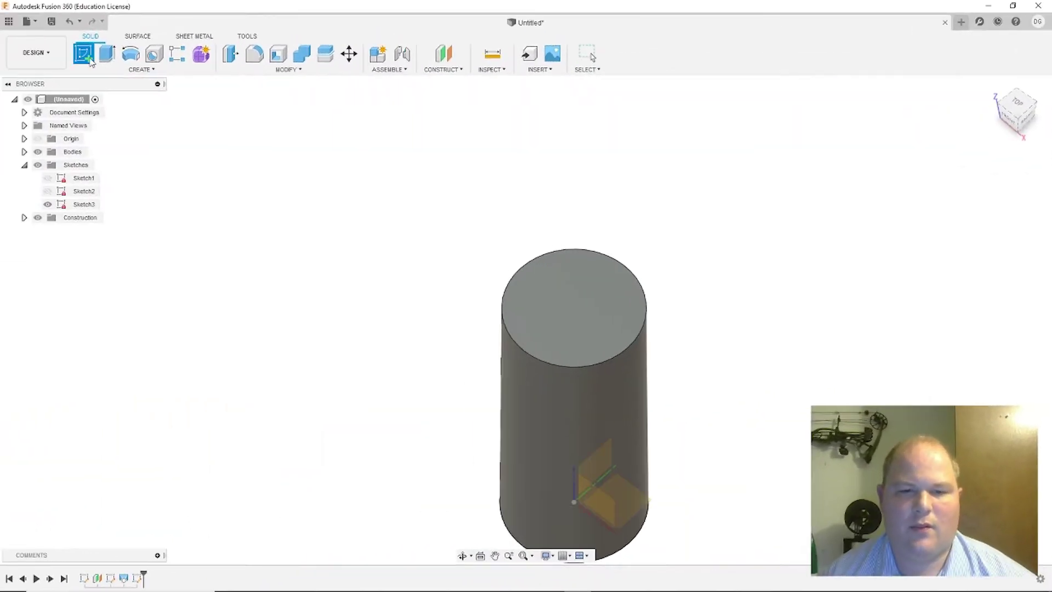
- Sketch a 23.9 mm diameter circle centred on the top face of the lofted body
{"action": "left_click", "coordinate": [85, 54]}
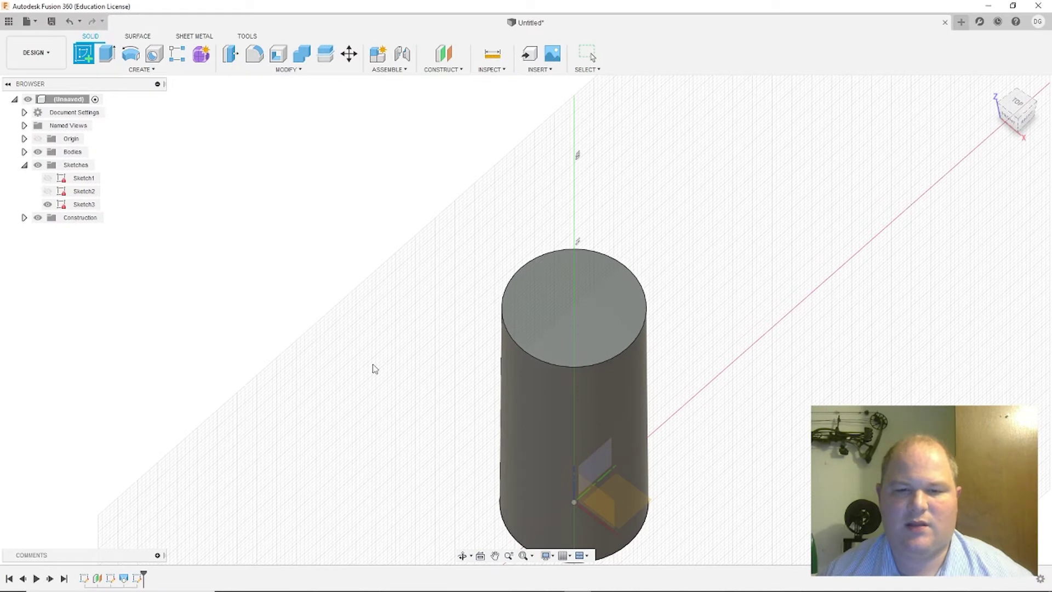
{"action": "left_click", "coordinate": [582, 328]}
{"action": "key", "text": "c"}
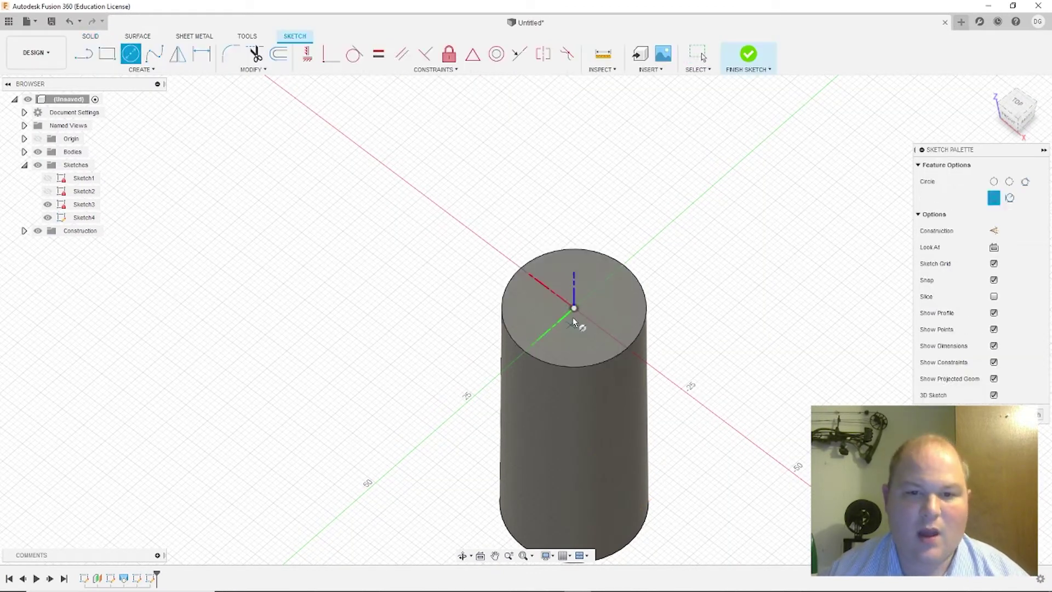
{"action": "left_click", "coordinate": [574, 309]}
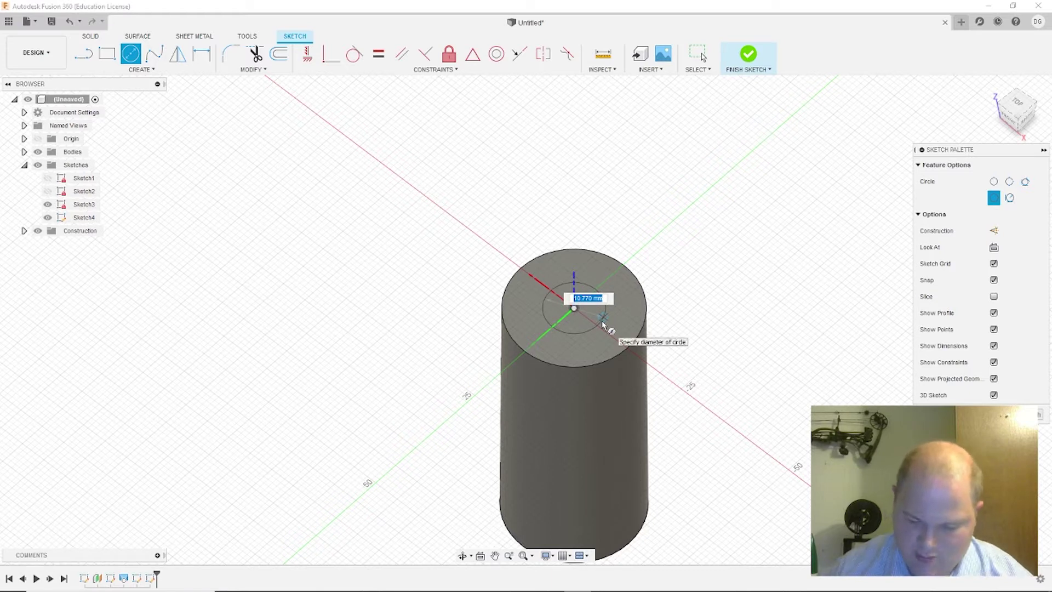
{"action": "type", "text": "23"}
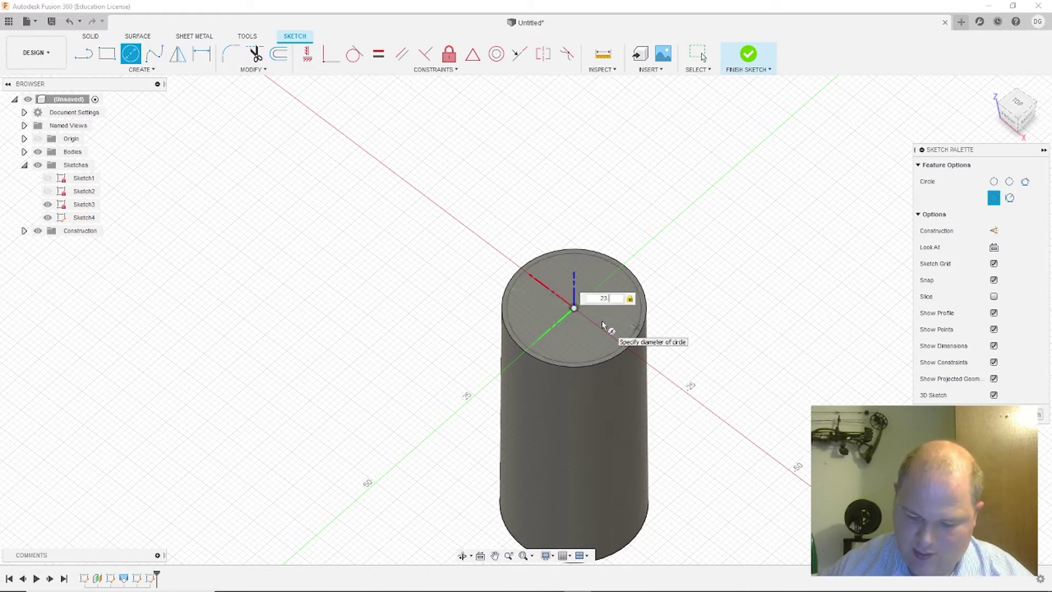
{"action": "type", "text": ".9"}
{"action": "key", "text": "Return"}
{"action": "key", "text": "Escape"}
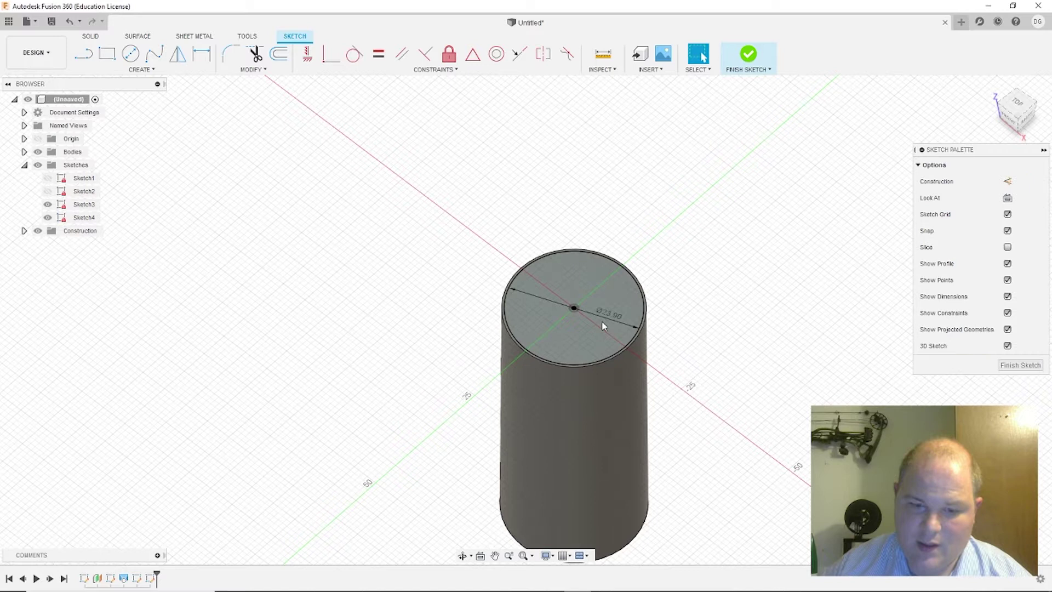
- Extrude the circular profile on the top face upward 6.5 mm, joining it to the body
{"action": "key", "text": "e"}
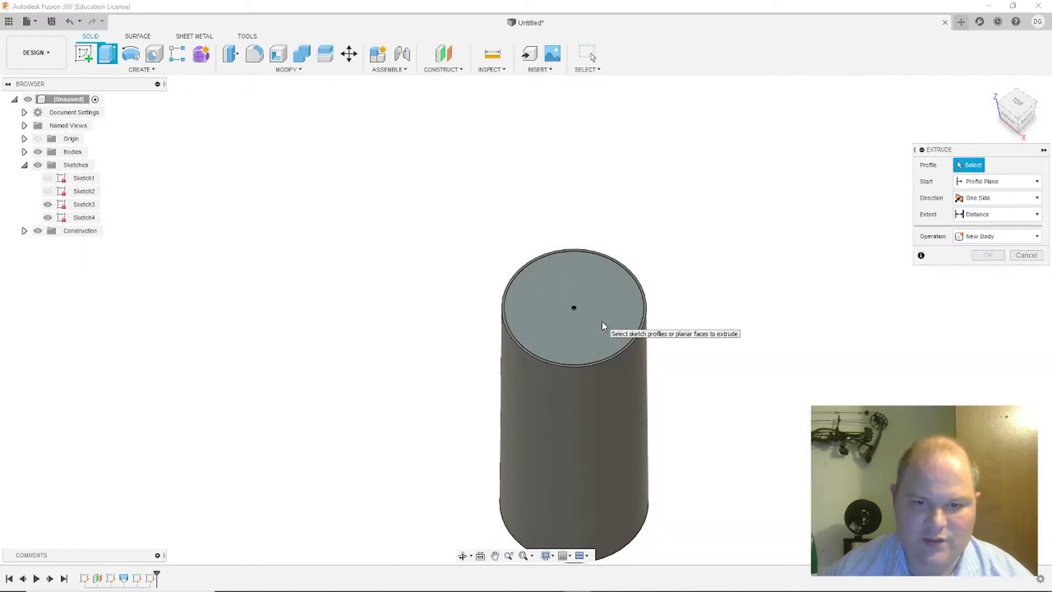
{"action": "left_click", "coordinate": [596, 318]}
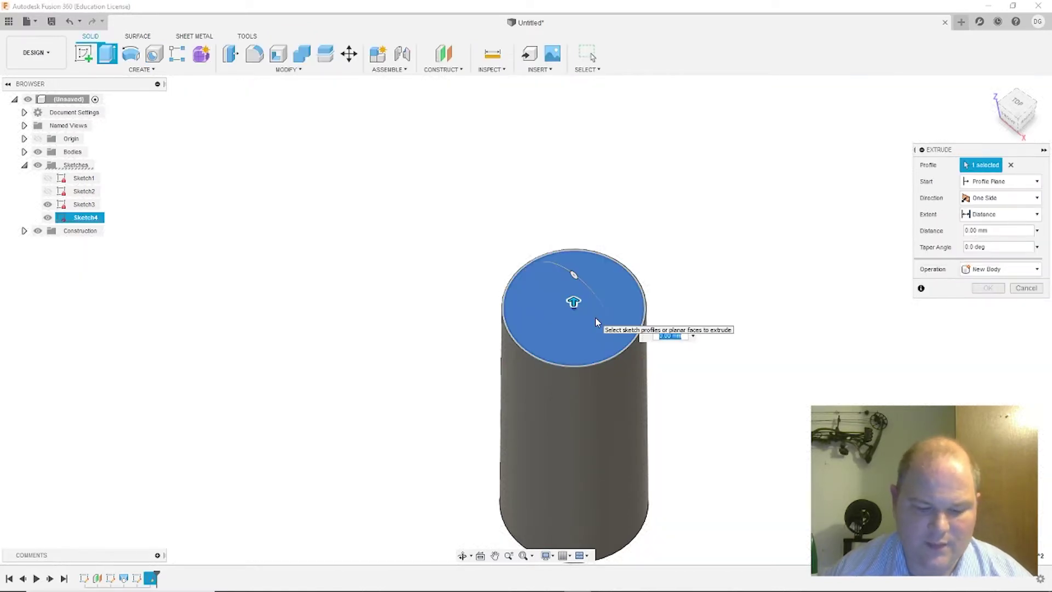
{"action": "left_click", "coordinate": [982, 230]}
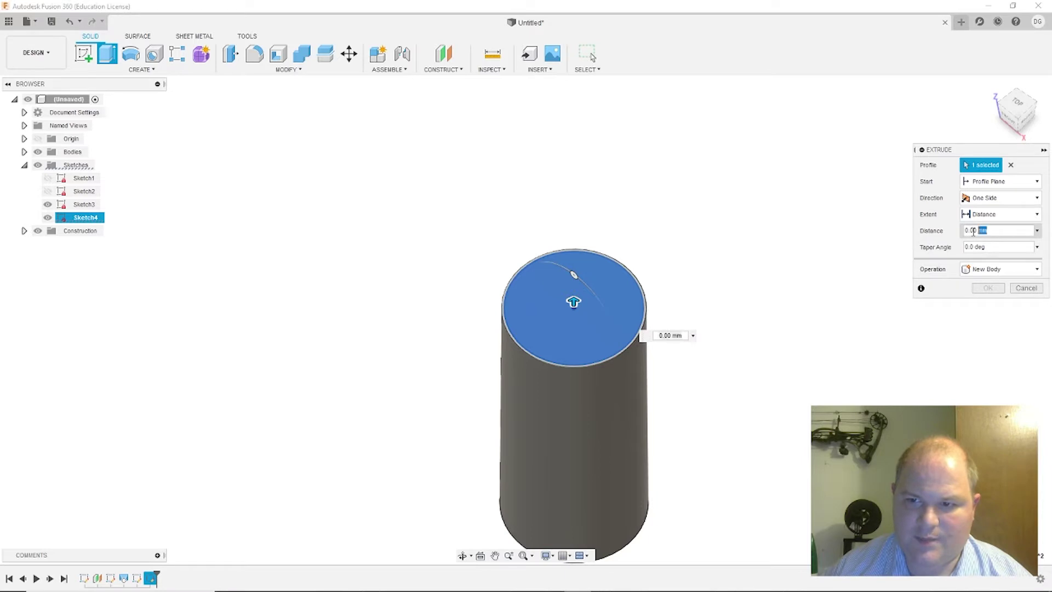
{"action": "left_click_drag", "start_coordinate": [1016, 233], "coordinate": [942, 234]}
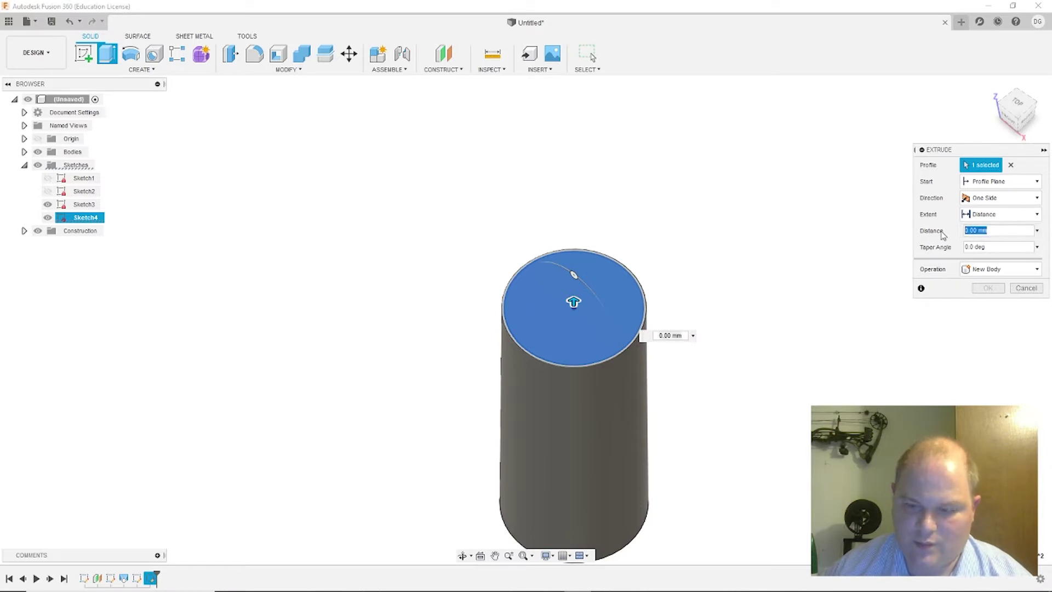
{"action": "type", "text": "6.5"}
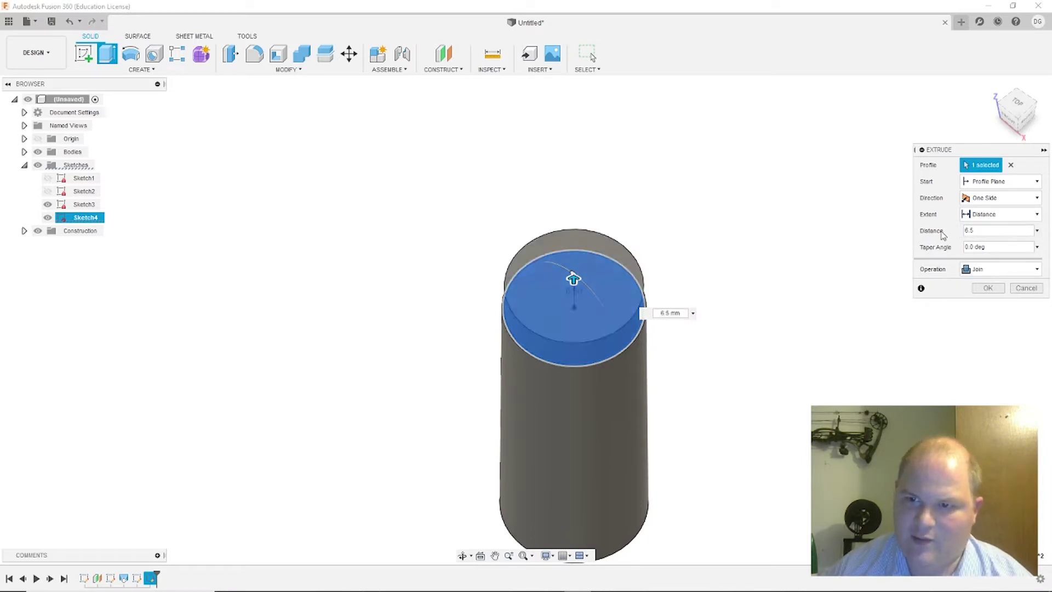
{"action": "key", "text": "Return"}
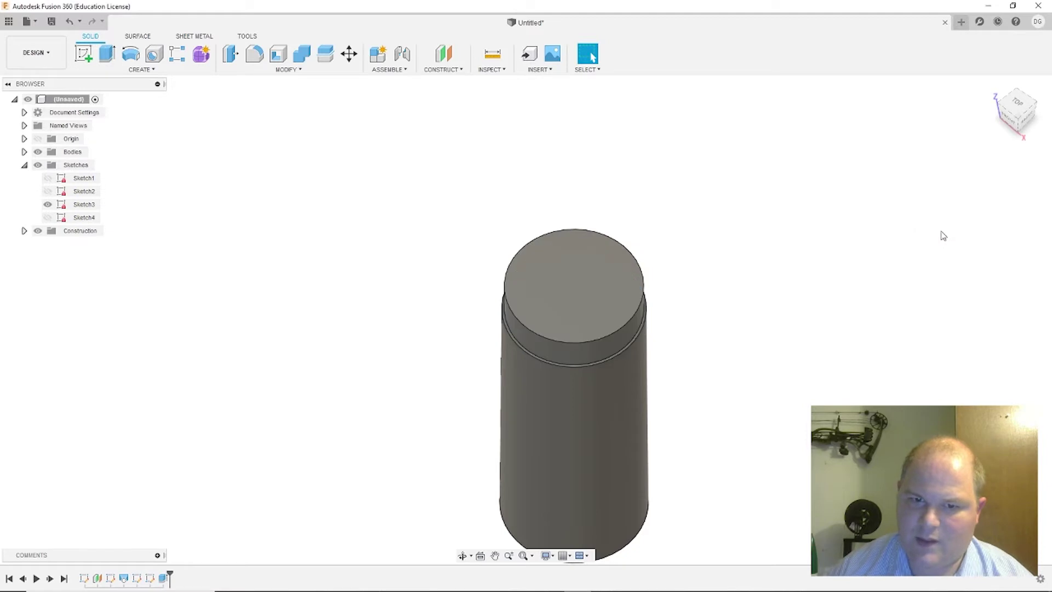
- Sketch a 22 mm diameter circle centred on the top face of the stepped section
{"action": "left_click", "coordinate": [610, 276]}
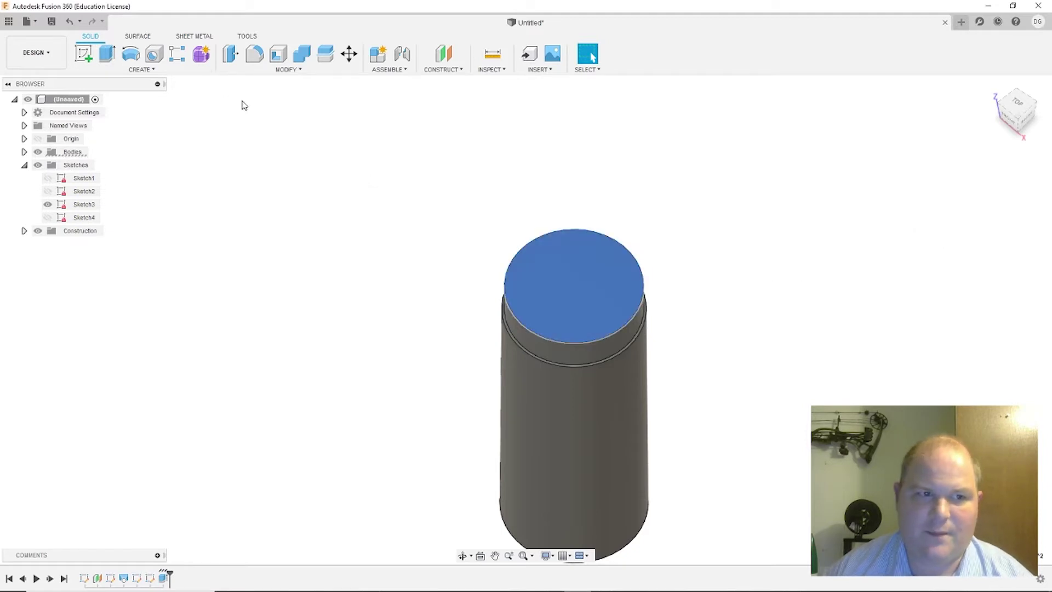
{"action": "left_click", "coordinate": [83, 54]}
{"action": "key", "text": "c"}
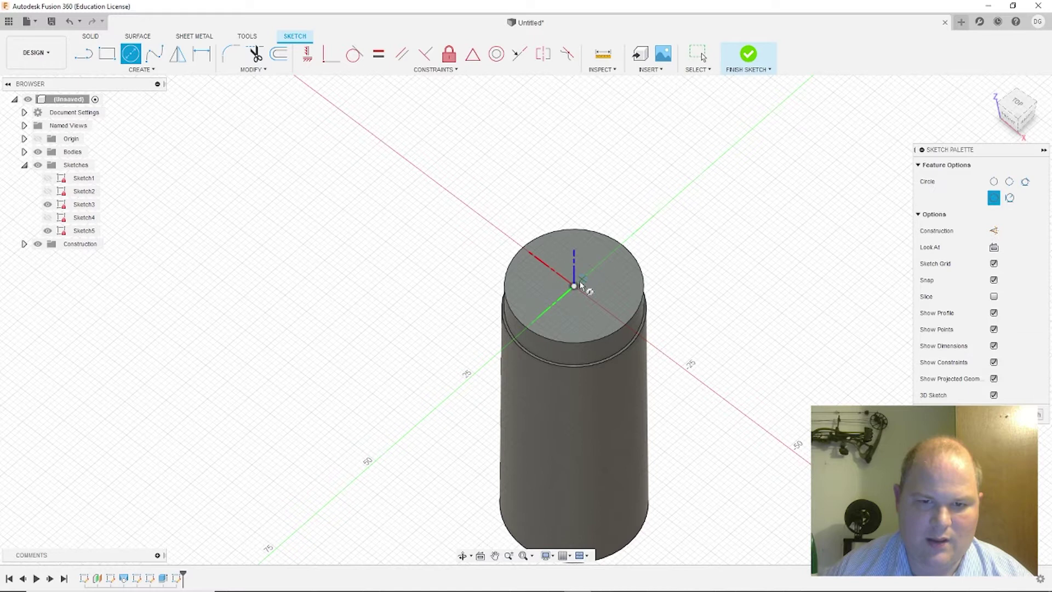
{"action": "left_click", "coordinate": [574, 287]}
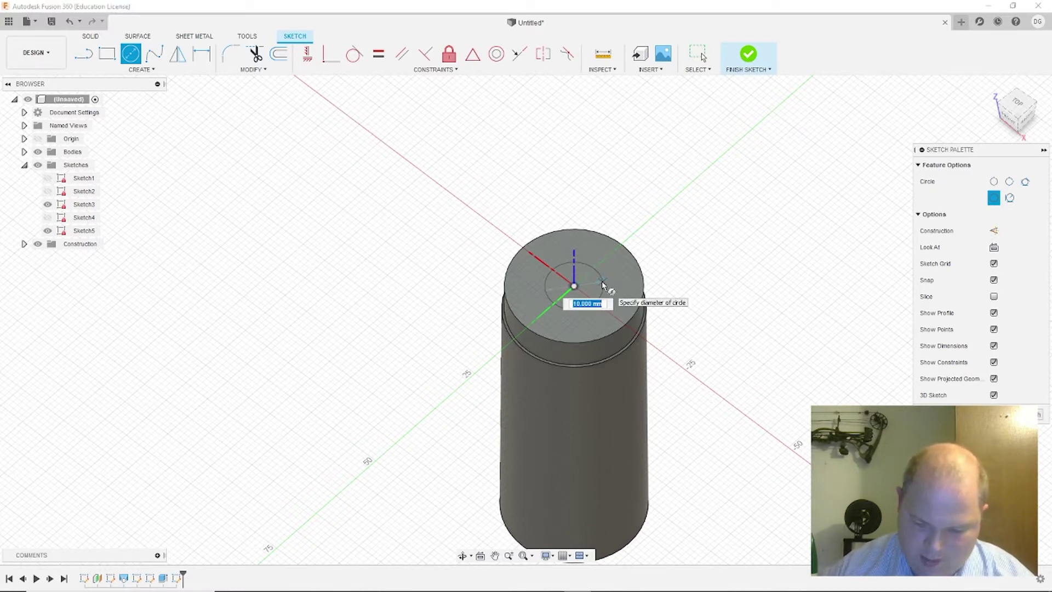
{"action": "type", "text": "22"}
{"action": "key", "text": "Return"}
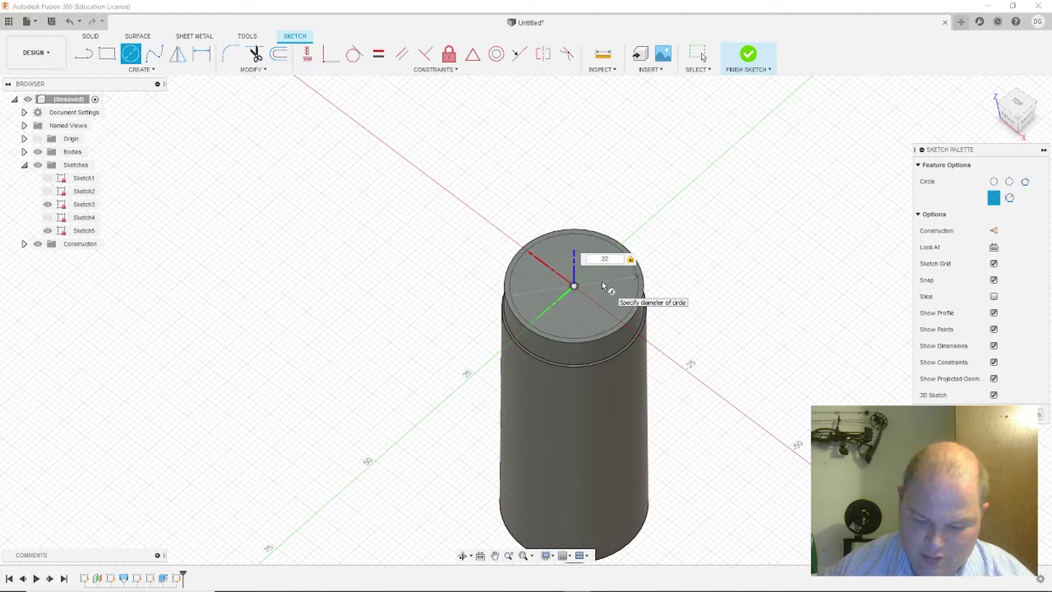
{"action": "key", "text": "Return"}
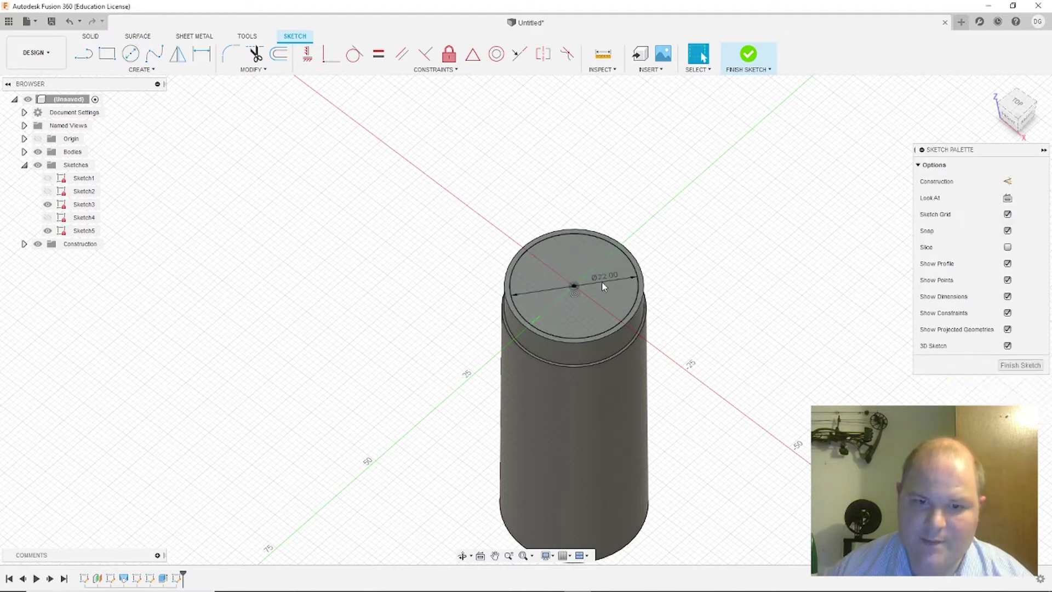
- Extrude the 22 mm circle downward by -103 mm as a cut through the whole length of the body
{"action": "key", "text": "e"}
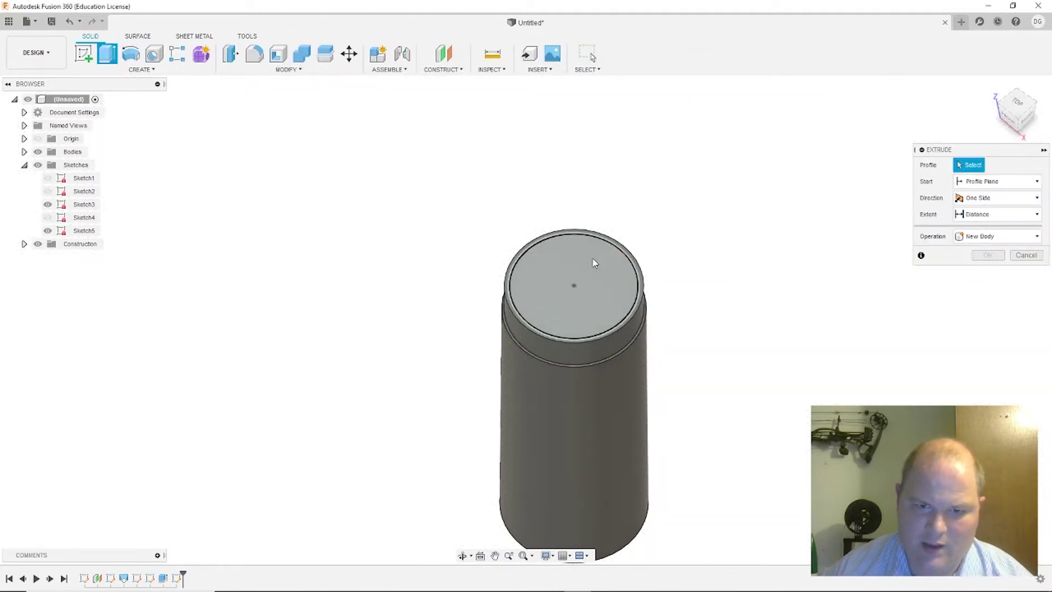
{"action": "left_click", "coordinate": [592, 261]}
{"action": "left_click_drag", "start_coordinate": [574, 286], "coordinate": [575, 353]}
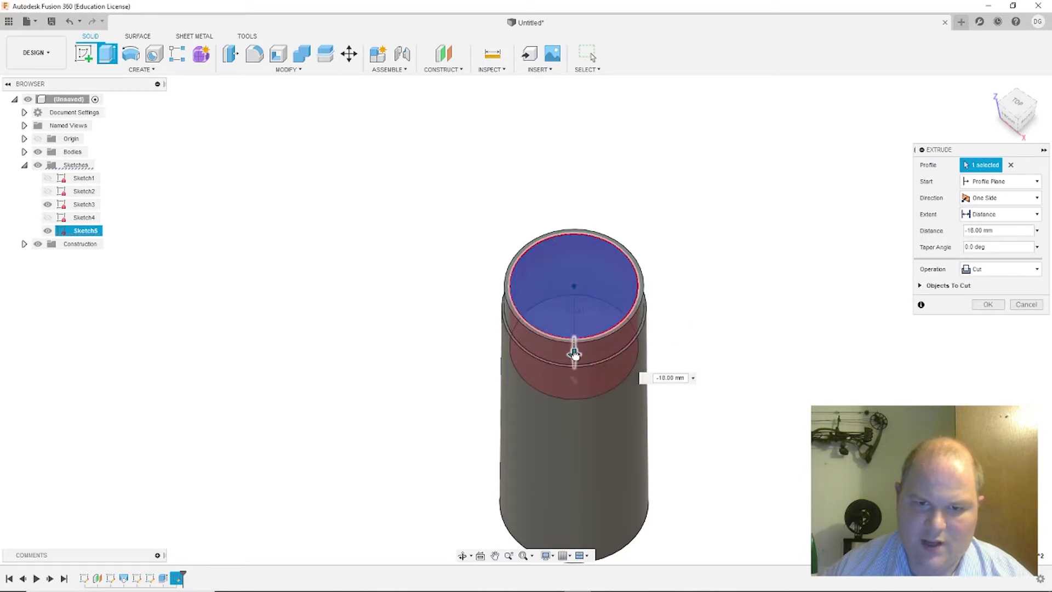
{"action": "type", "text": "-22"}
{"action": "middle_click_drag", "start_coordinate": [678, 423], "coordinate": [694, 248]}
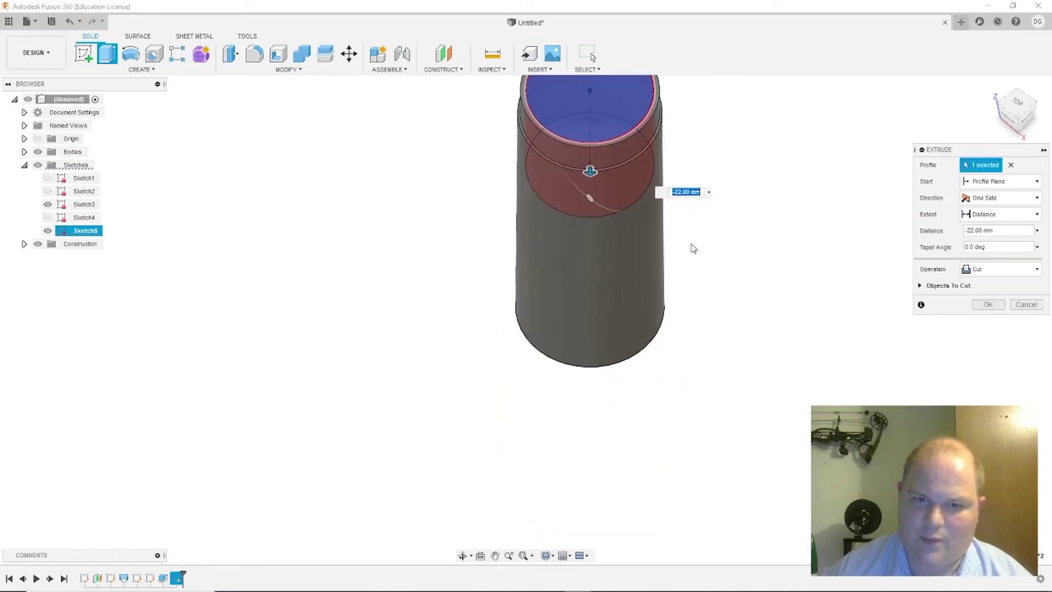
{"action": "left_click_drag", "start_coordinate": [590, 171], "coordinate": [590, 445]}
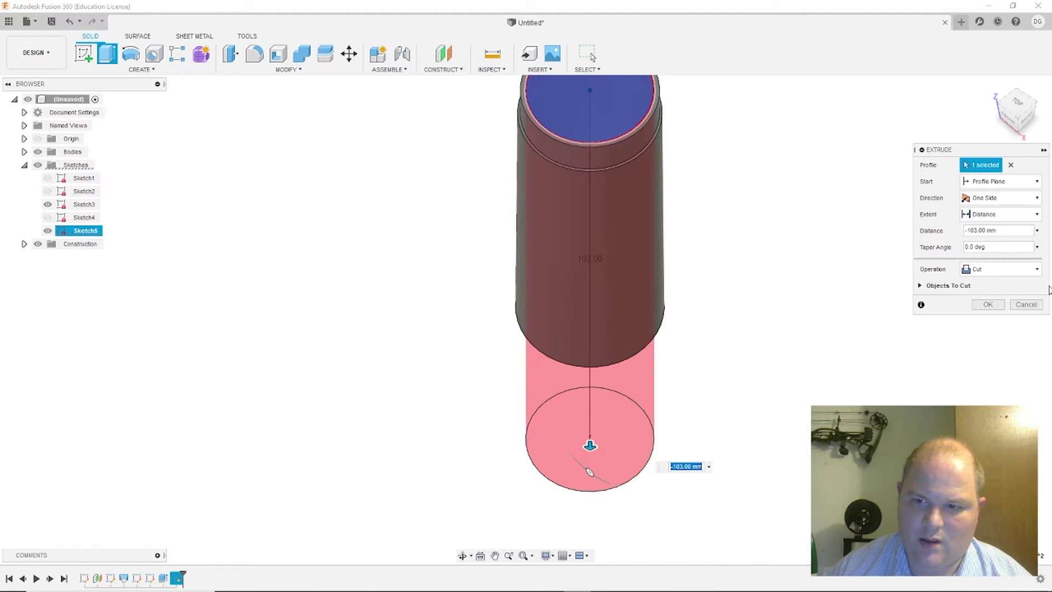
{"action": "left_click", "coordinate": [988, 304]}
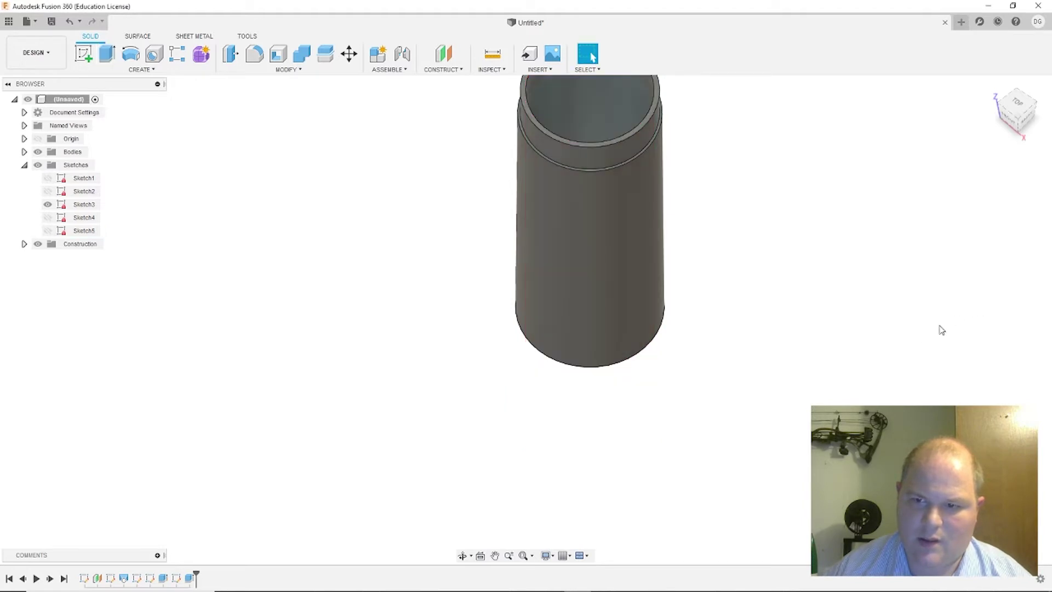
- Sketch a 23.9 mm diameter circle centred on the origin at the underside of the body
{"action": "mouse_move", "coordinate": [833, 422]}
{"action": "middle_mouse_down", "text": "shift"}
{"action": "mouse_move", "coordinate": [840, 314]}
{"action": "mouse_move", "coordinate": [831, 279]}
{"action": "mouse_move", "coordinate": [830, 289]}
{"action": "middle_mouse_up", "text": "shift"}
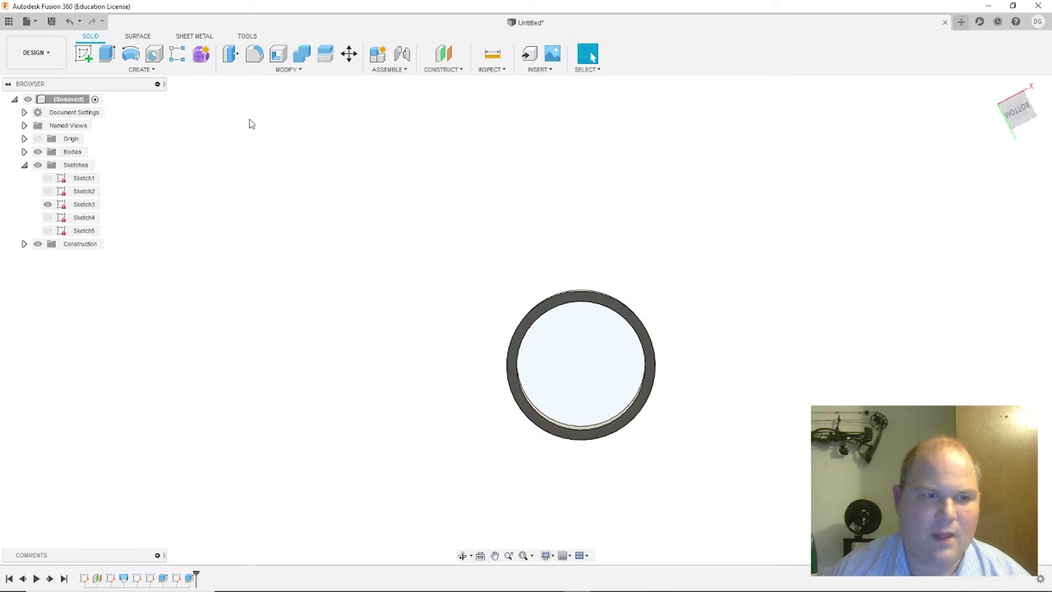
{"action": "left_click", "coordinate": [87, 54]}
{"action": "left_click", "coordinate": [655, 329]}
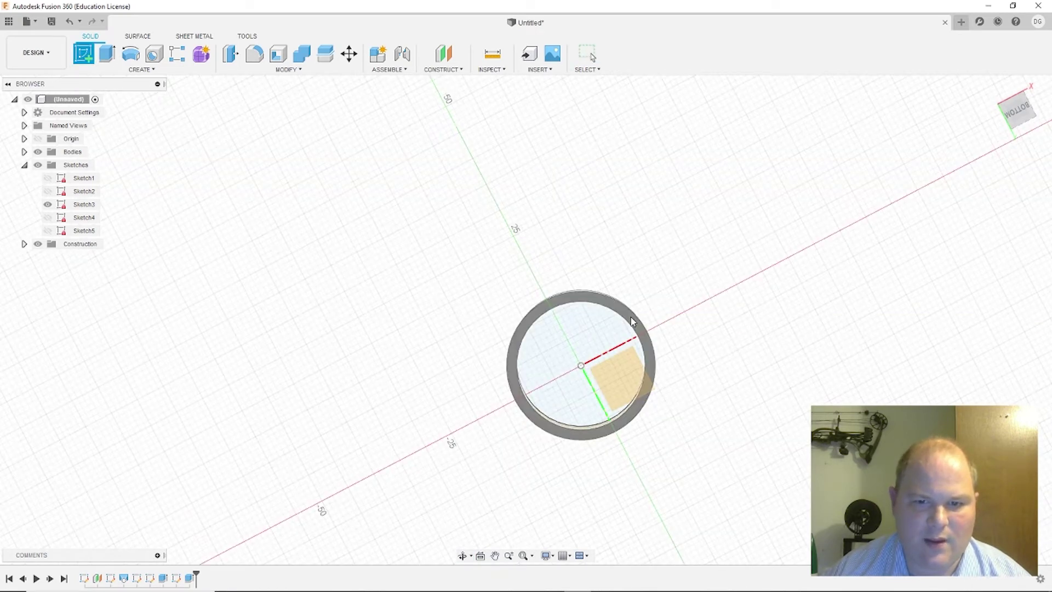
{"action": "left_click", "coordinate": [1016, 114]}
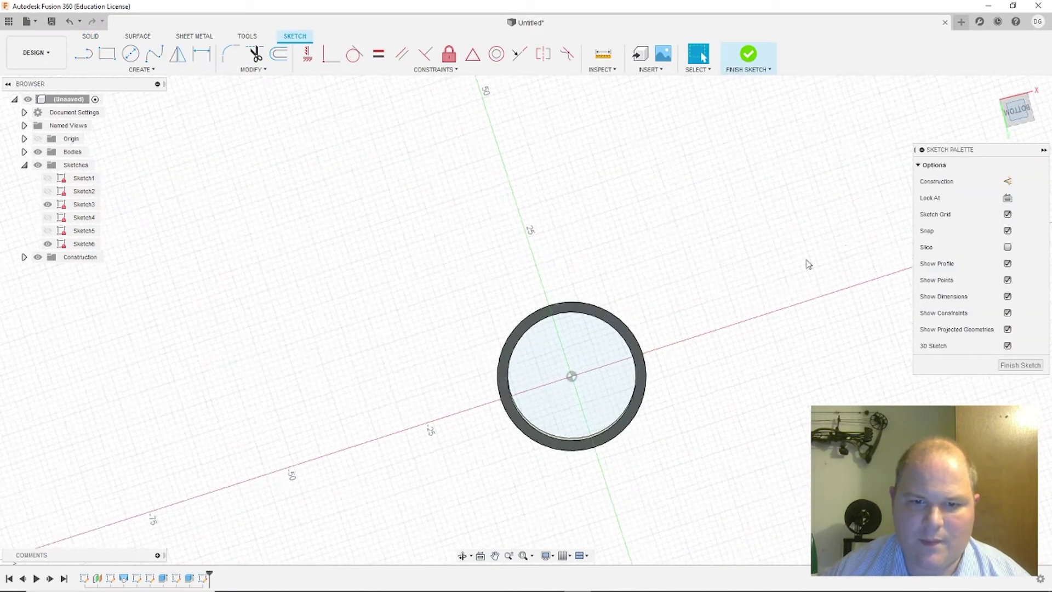
{"action": "scroll", "coordinate": [660, 392], "scroll_direction": "up", "scroll_amount": 5}
{"action": "key", "text": "c"}
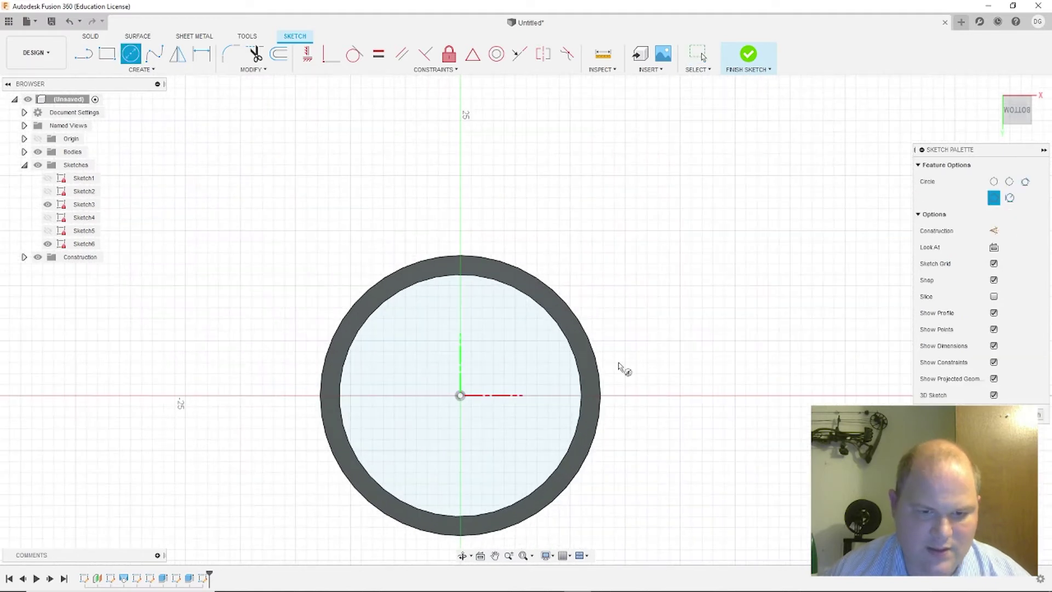
{"action": "left_click", "coordinate": [460, 396]}
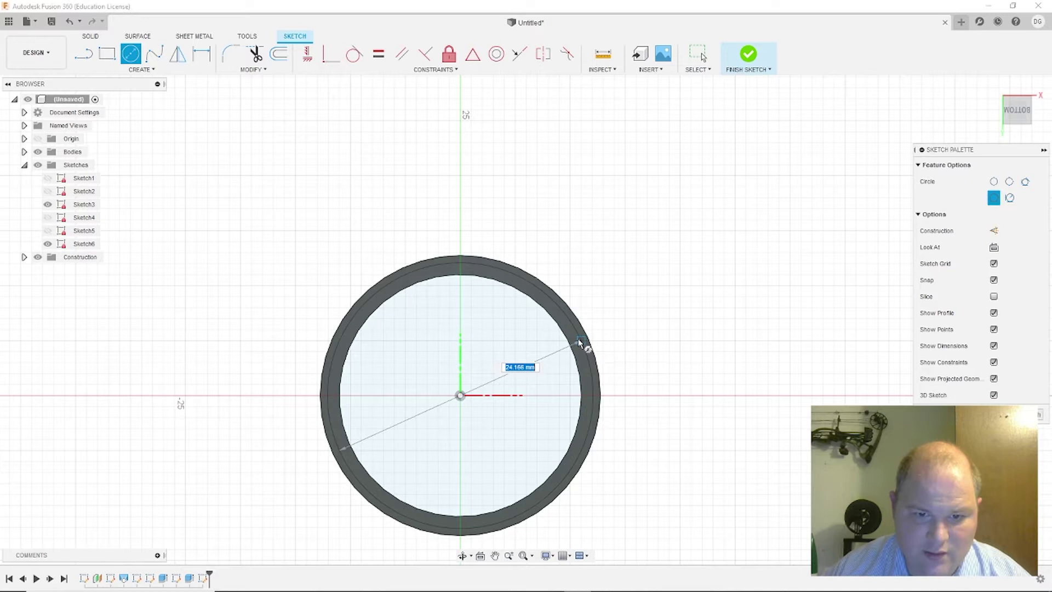
{"action": "type", "text": "23"}
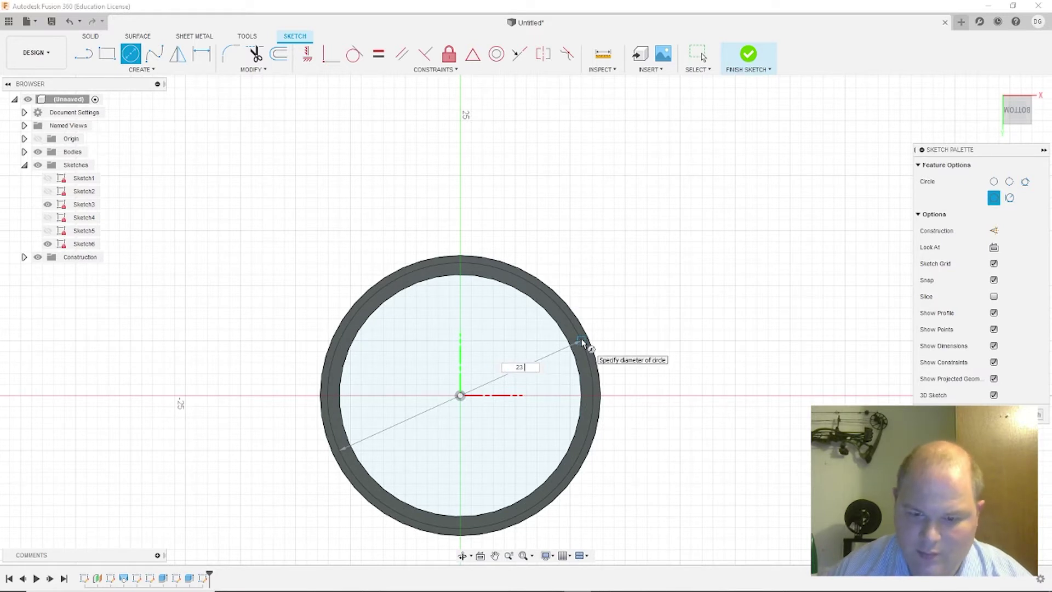
{"action": "type", "text": ".9"}
{"action": "key", "text": "Return"}
{"action": "key", "text": "Escape"}
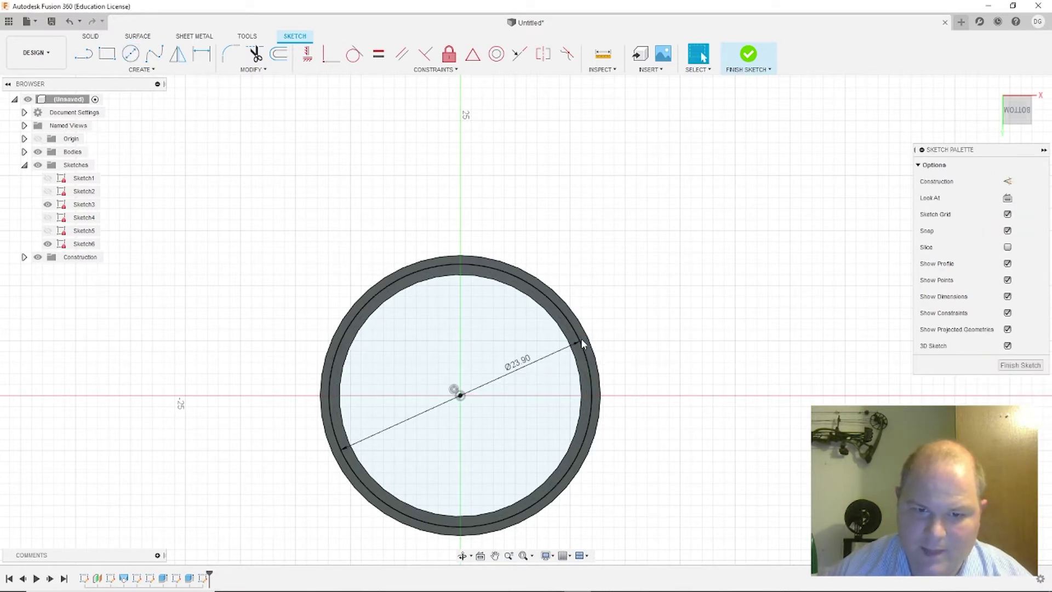
- Cut the ring between the bore and the 23.9 mm circle 6.5 mm deep into the bottom end of the body
{"action": "middle_click_drag", "start_coordinate": [625, 314], "coordinate": [551, 372], "text": "shift"}
{"action": "key", "text": "e"}
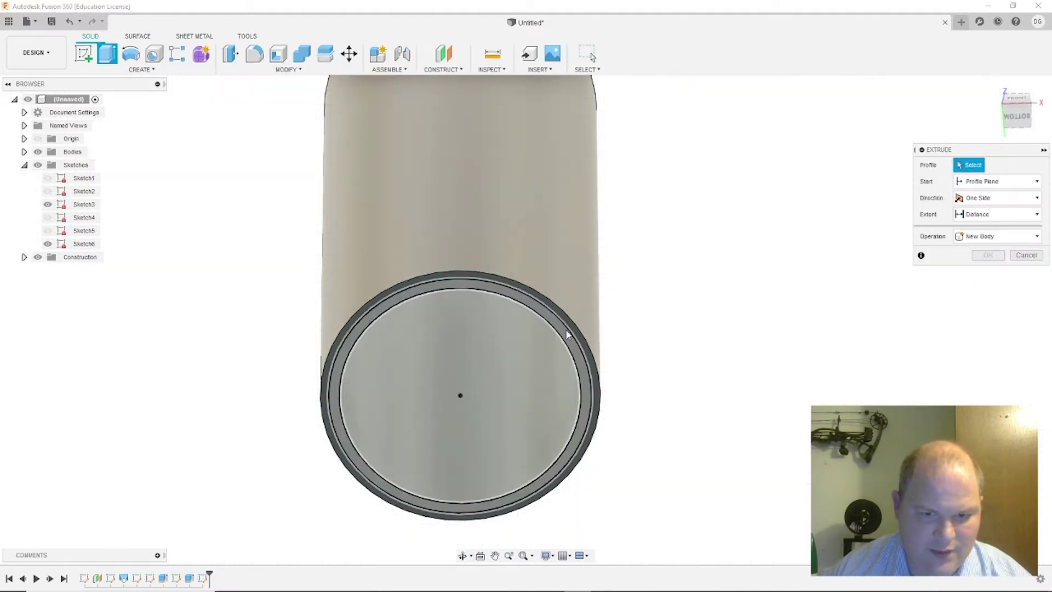
{"action": "left_click", "coordinate": [569, 332]}
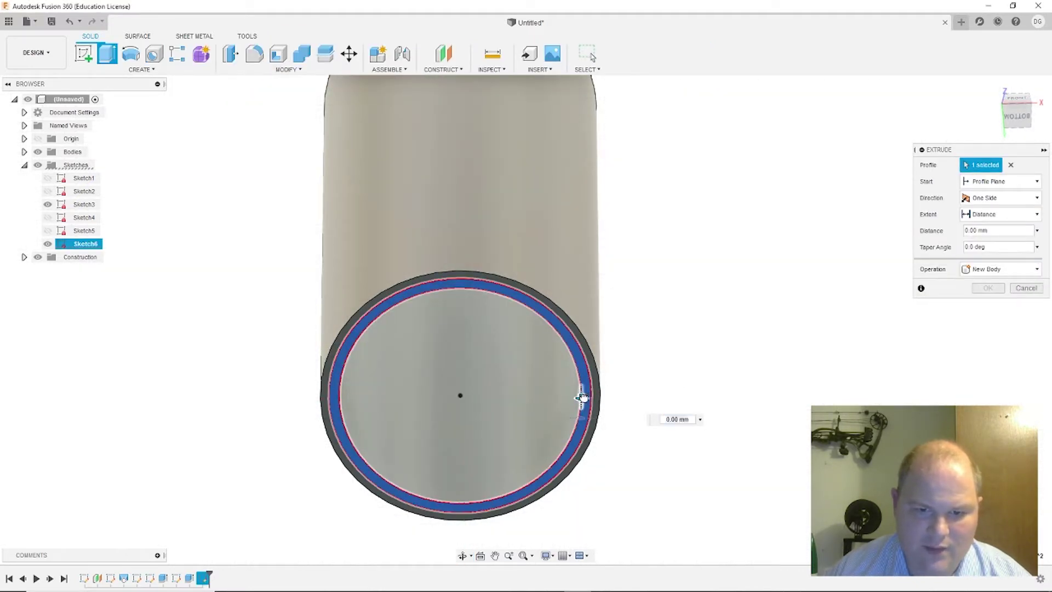
{"action": "left_click_drag", "start_coordinate": [582, 398], "coordinate": [580, 382]}
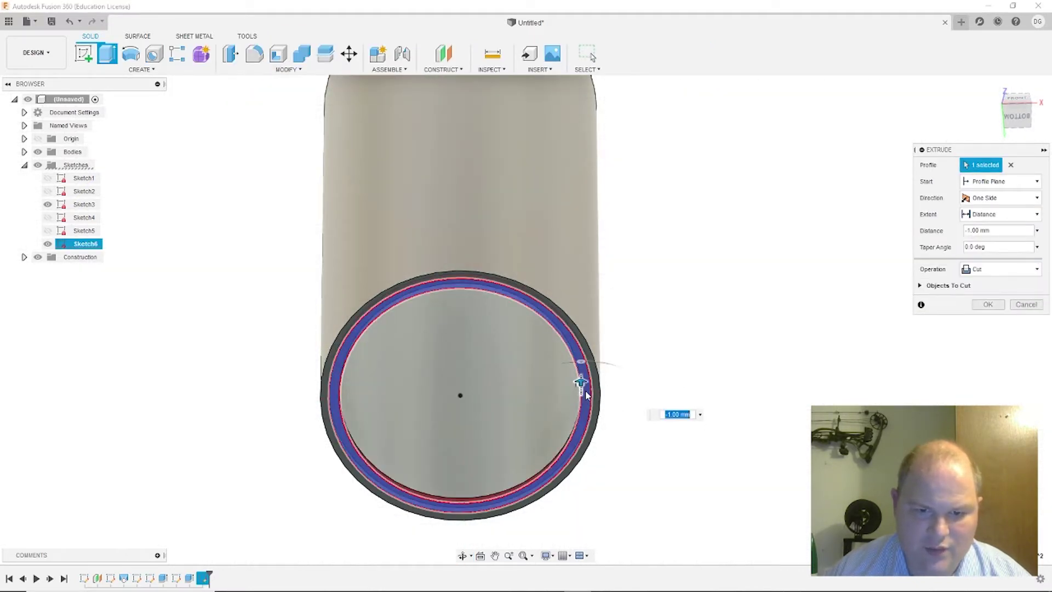
{"action": "double_click", "coordinate": [981, 231]}
{"action": "type", "text": "-8mm"}
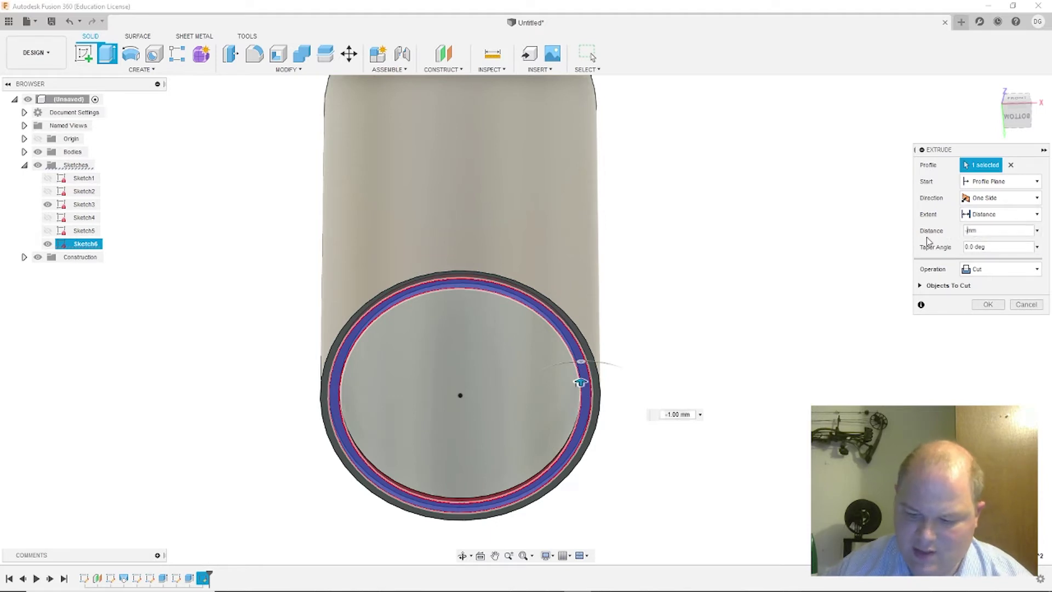
{"action": "type", "text": ".5"}
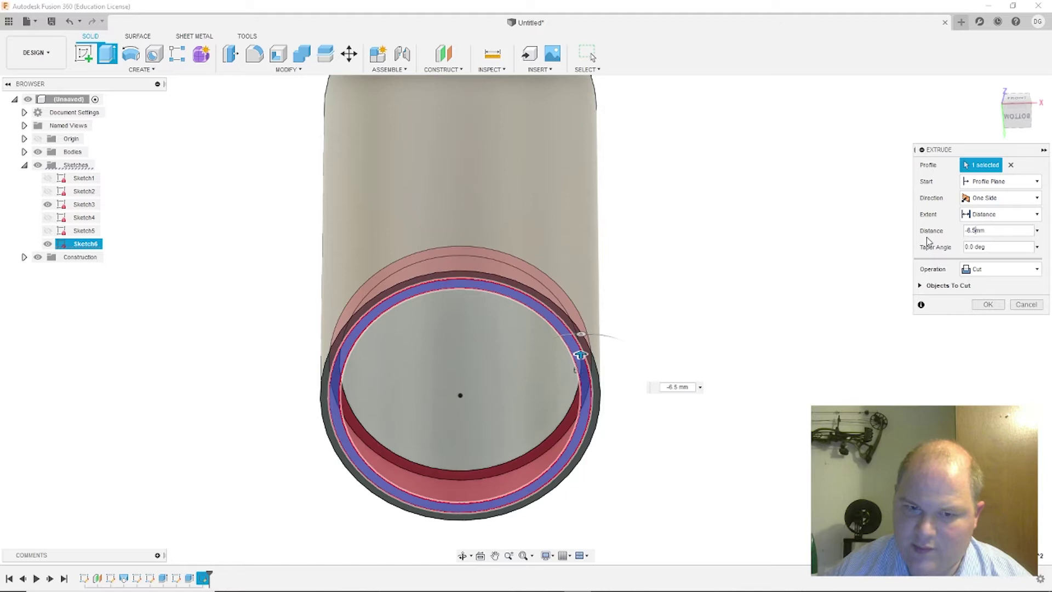
{"action": "key", "text": "Return"}
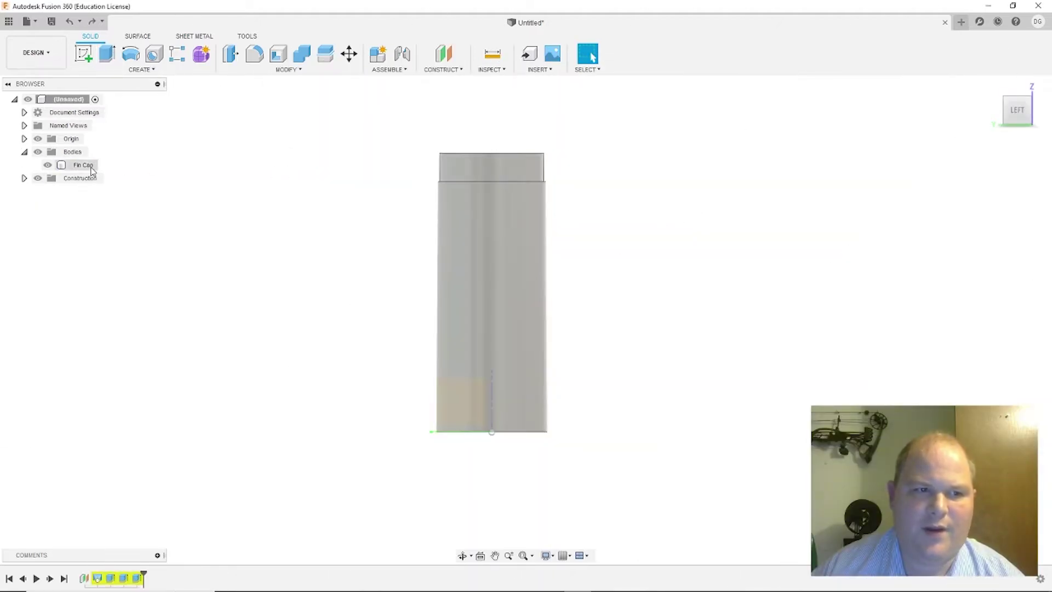
- Hide the Fin Can body and start a new sketch on the vertical YZ origin plane
{"action": "left_click", "coordinate": [46, 171]}
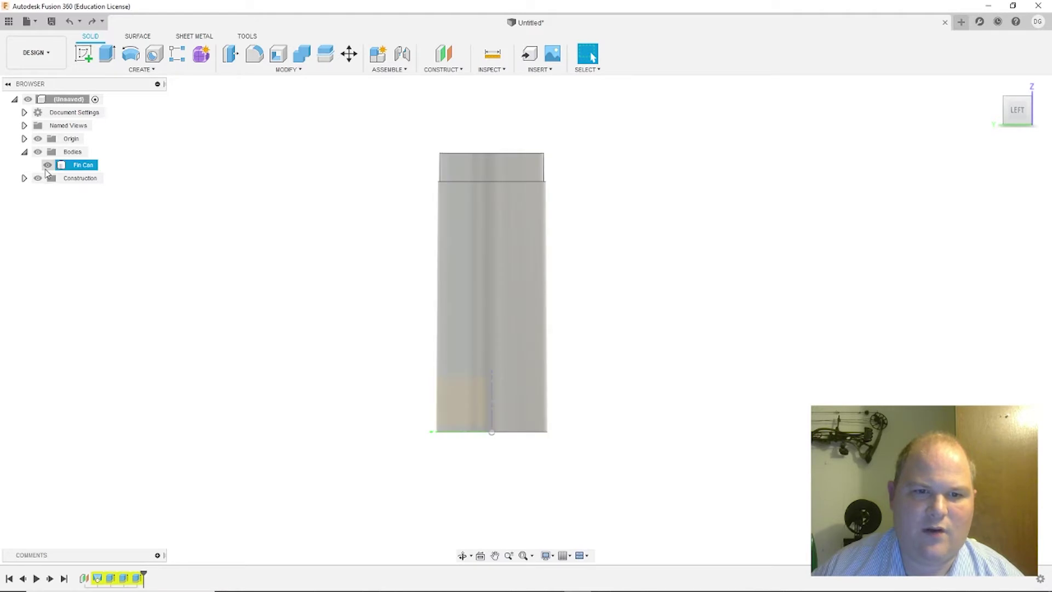
{"action": "left_click", "coordinate": [47, 165]}
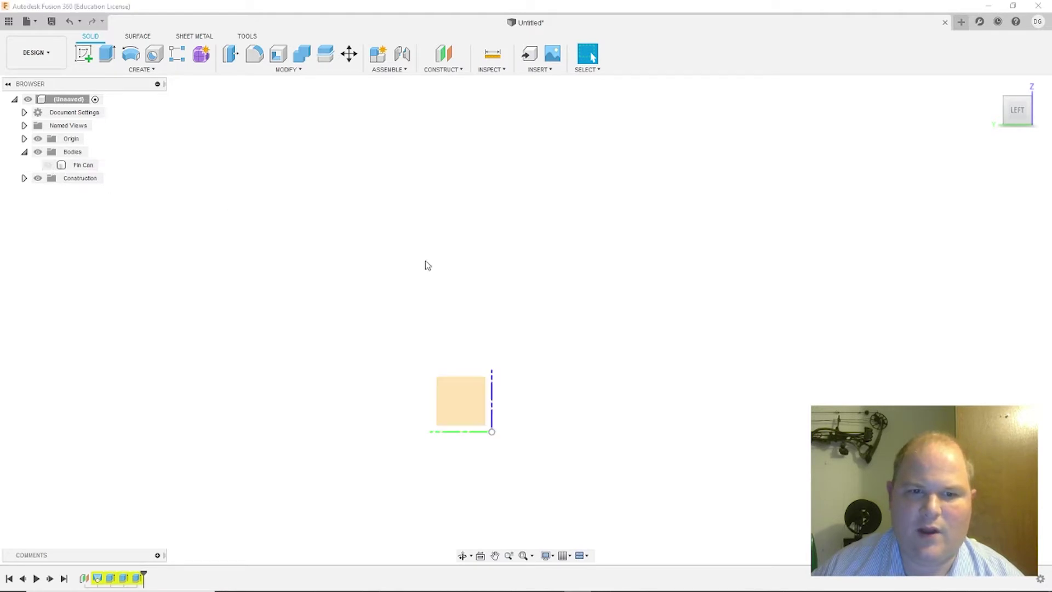
{"action": "mouse_move", "coordinate": [1019, 111]}
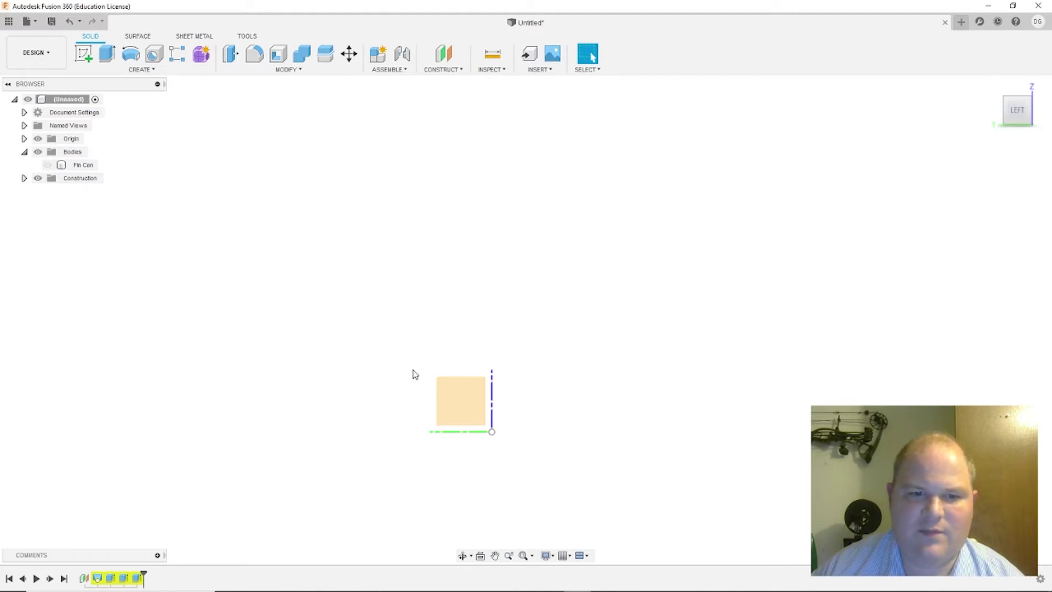
{"action": "left_click", "coordinate": [84, 53]}
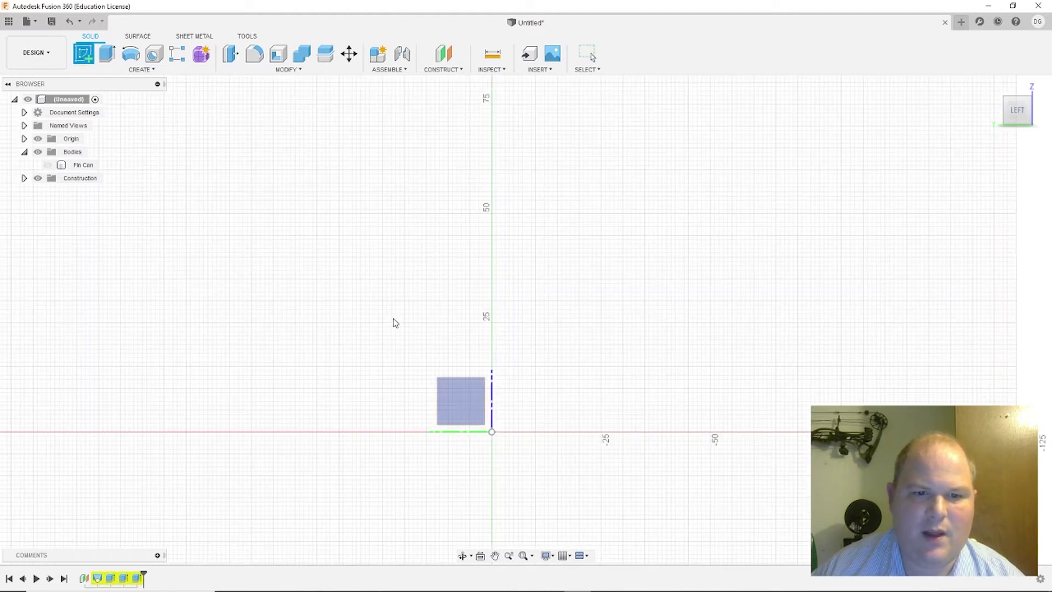
{"action": "left_click", "coordinate": [500, 373]}
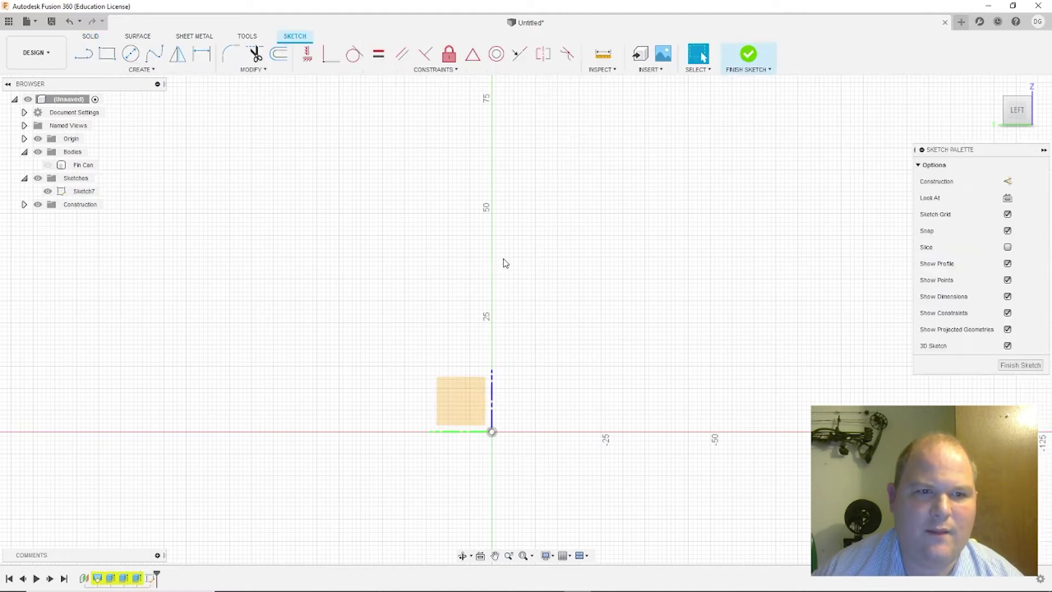
- Sketch a rectangle 57.3 mm high and 26.5 mm wide with its lower inner corner at the origin
{"action": "left_click", "coordinate": [107, 54]}
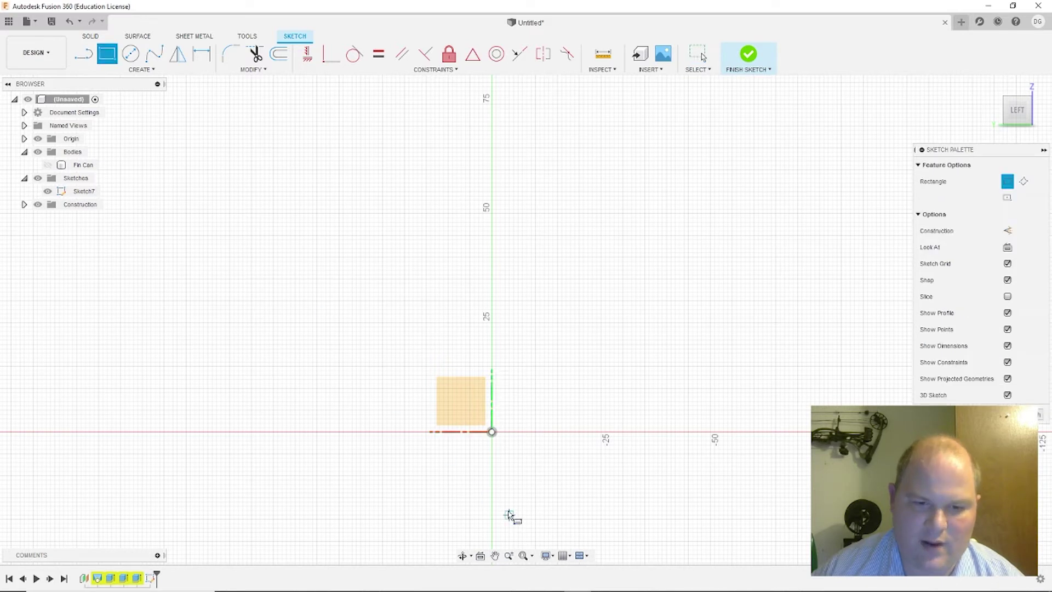
{"action": "left_click", "coordinate": [491, 432]}
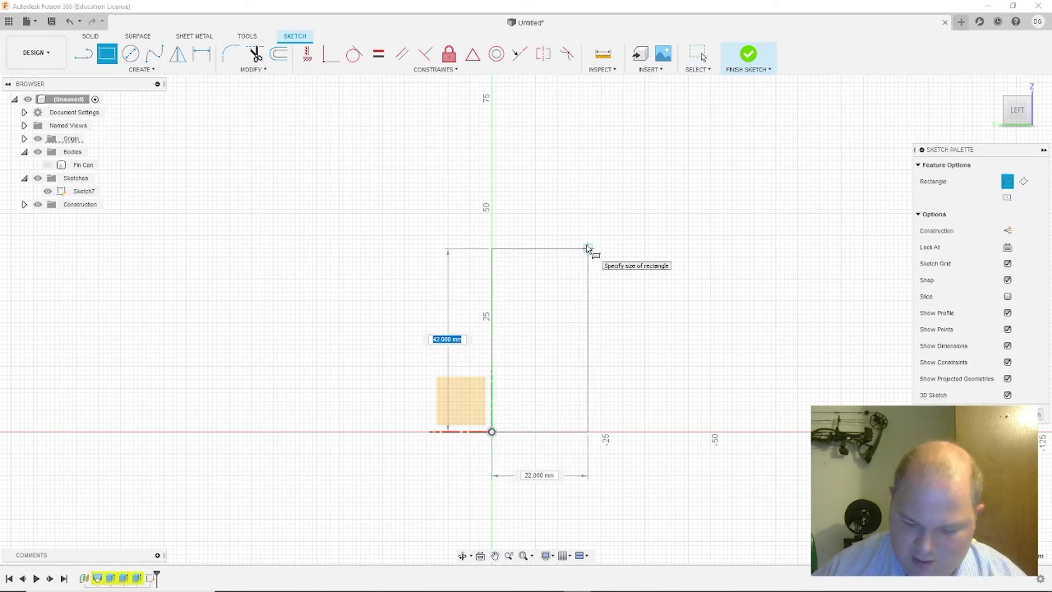
{"action": "type", "text": "57.3"}
{"action": "key", "text": "Tab"}
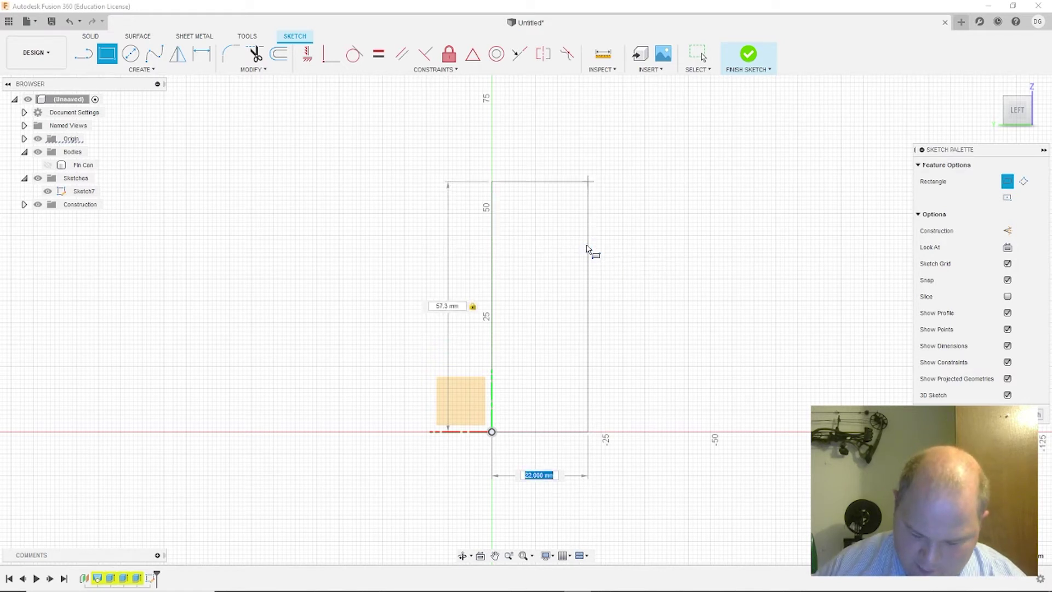
{"action": "type", "text": "26.5"}
{"action": "key", "text": "Tab"}
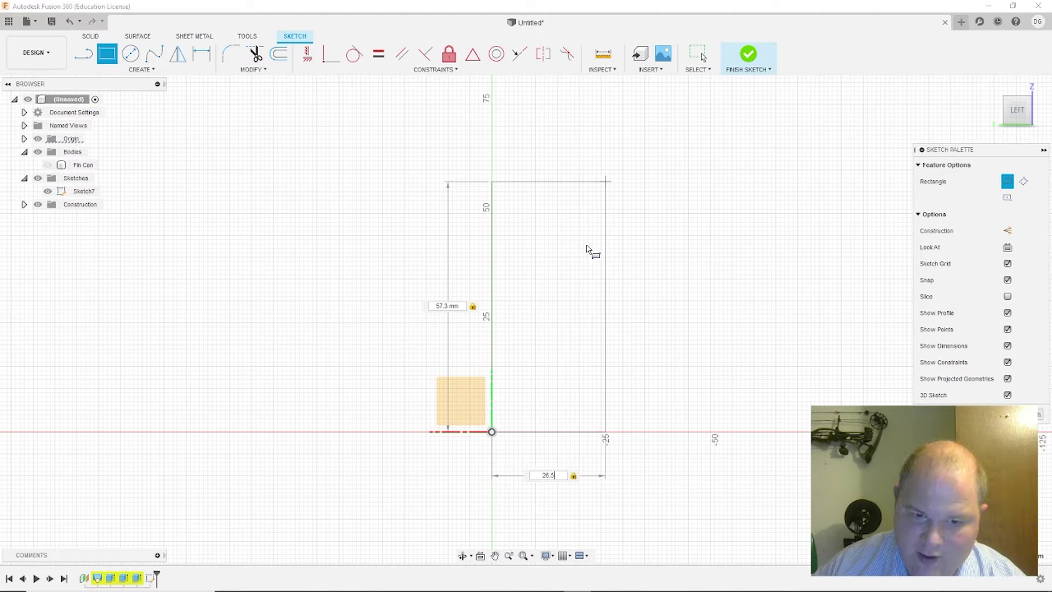
{"action": "key", "text": "Return"}
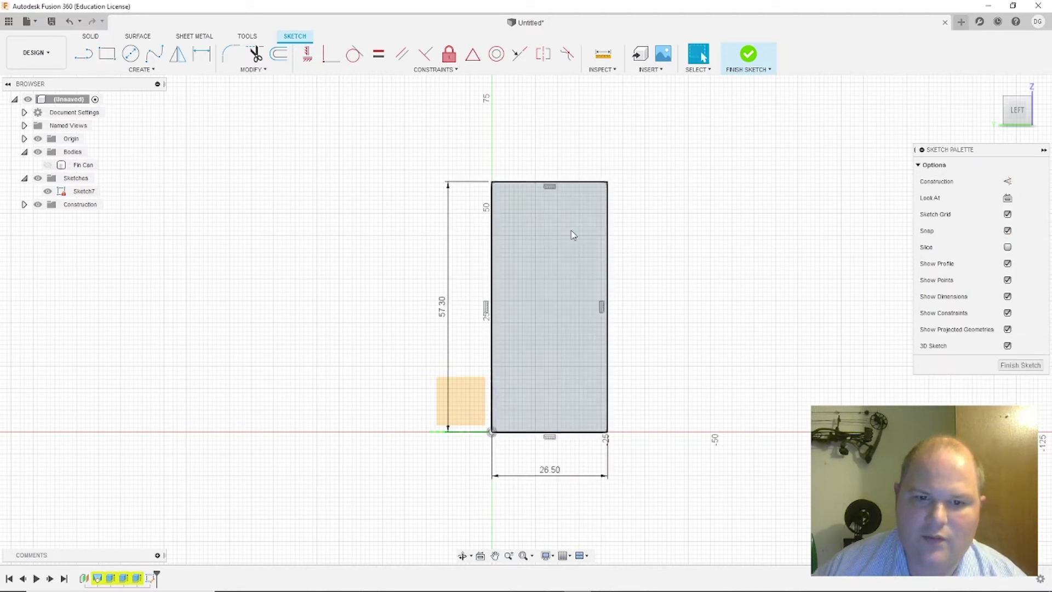
- Sketch a 26.5 mm high rectangle spanning the full width from the upper outer corner of the existing rectangle
{"action": "scroll", "coordinate": [570, 239], "scroll_direction": "down", "scroll_amount": 2}
{"action": "scroll", "coordinate": [567, 241], "scroll_direction": "up", "scroll_amount": 2}
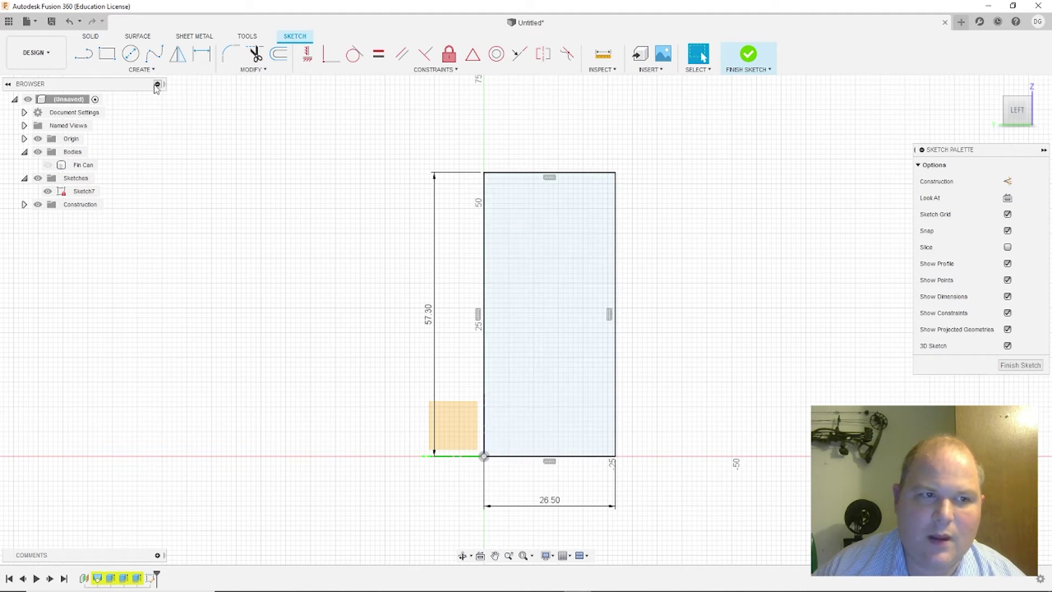
{"action": "left_click", "coordinate": [108, 54]}
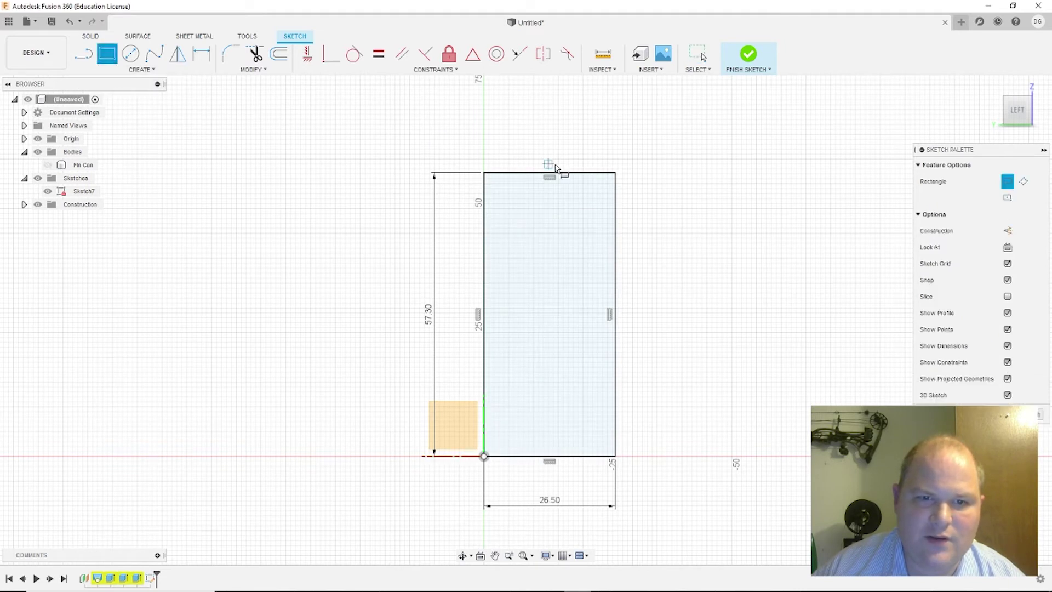
{"action": "left_click", "coordinate": [615, 173]}
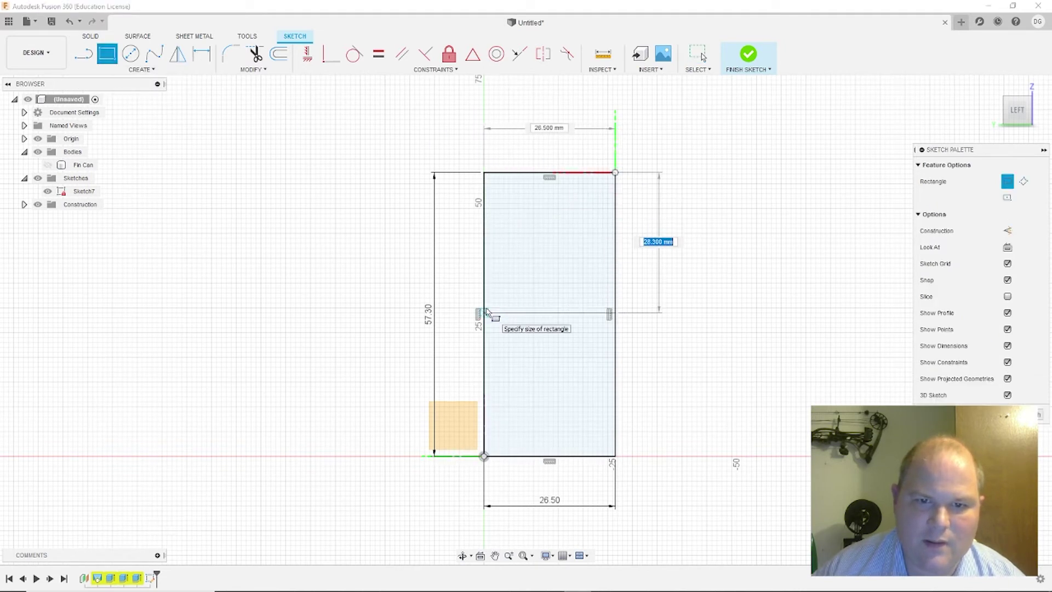
{"action": "key", "text": "Tab"}
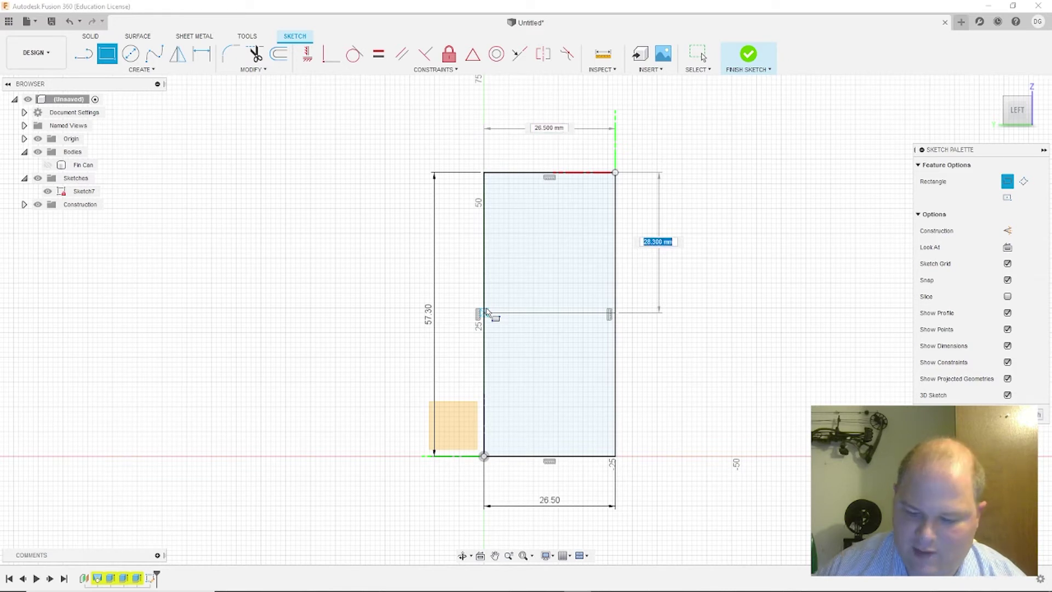
{"action": "type", "text": "28"}
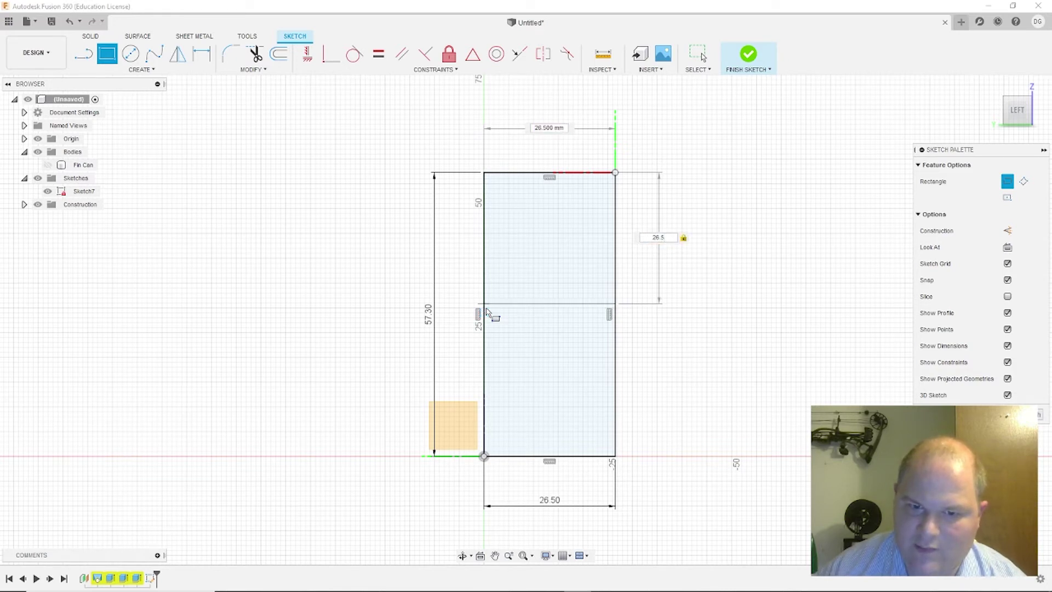
{"action": "key", "text": "Return"}
- Draw a 26.5 mm vertical line straight down from the lower outer corner of the large rectangle
{"action": "middle_click_drag", "start_coordinate": [682, 430], "coordinate": [639, 144]}
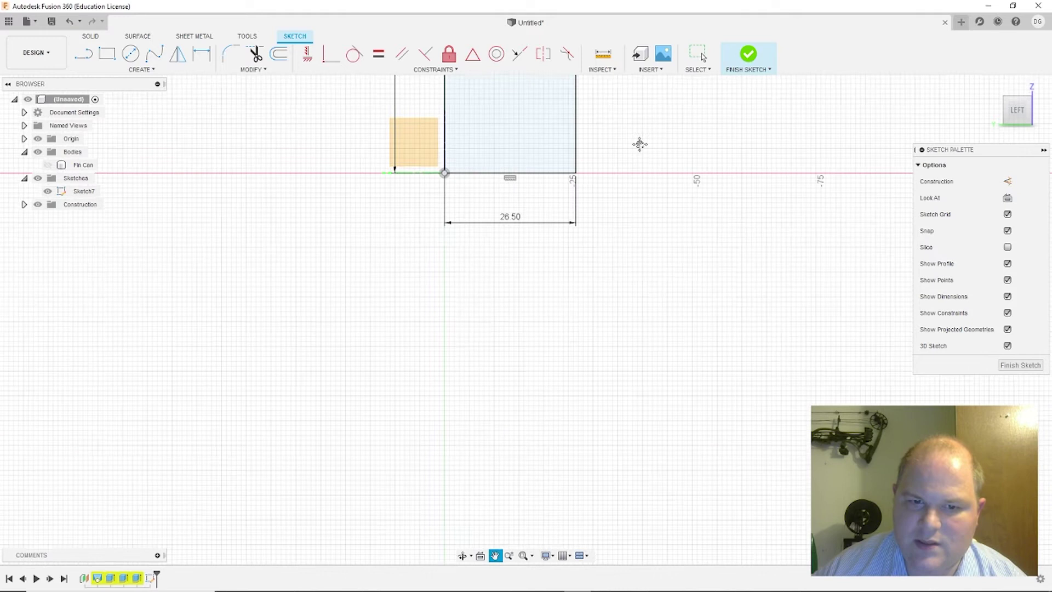
{"action": "middle_click_drag", "start_coordinate": [635, 215], "coordinate": [662, 353]}
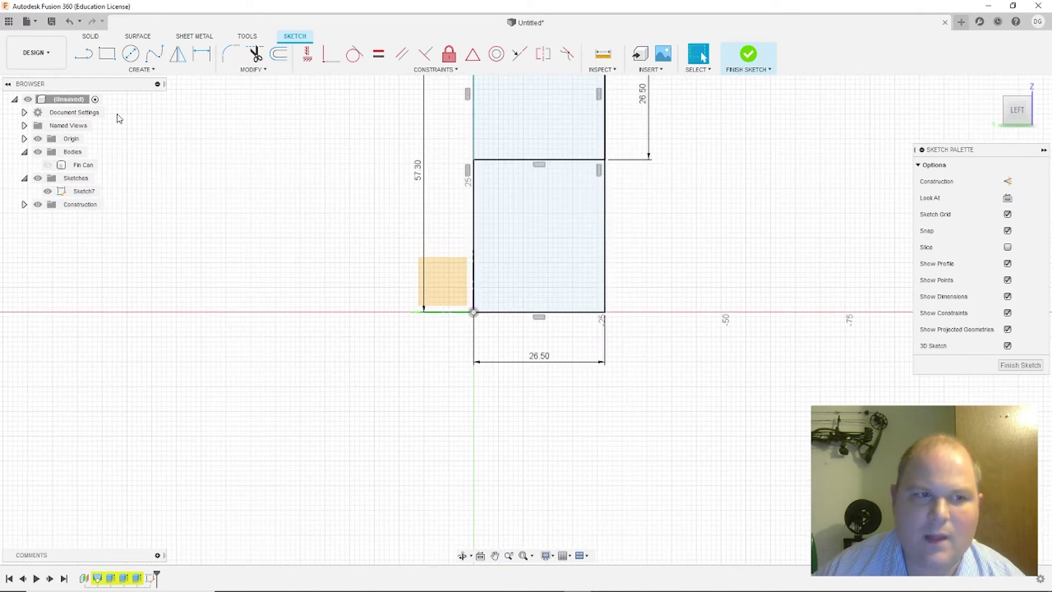
{"action": "left_click", "coordinate": [84, 54]}
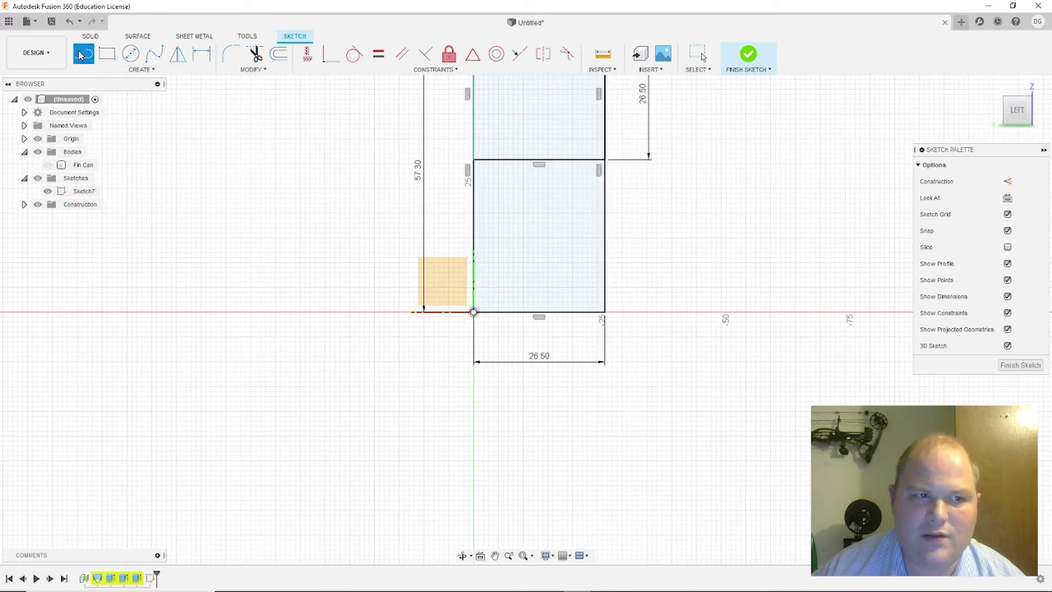
{"action": "left_click", "coordinate": [605, 312]}
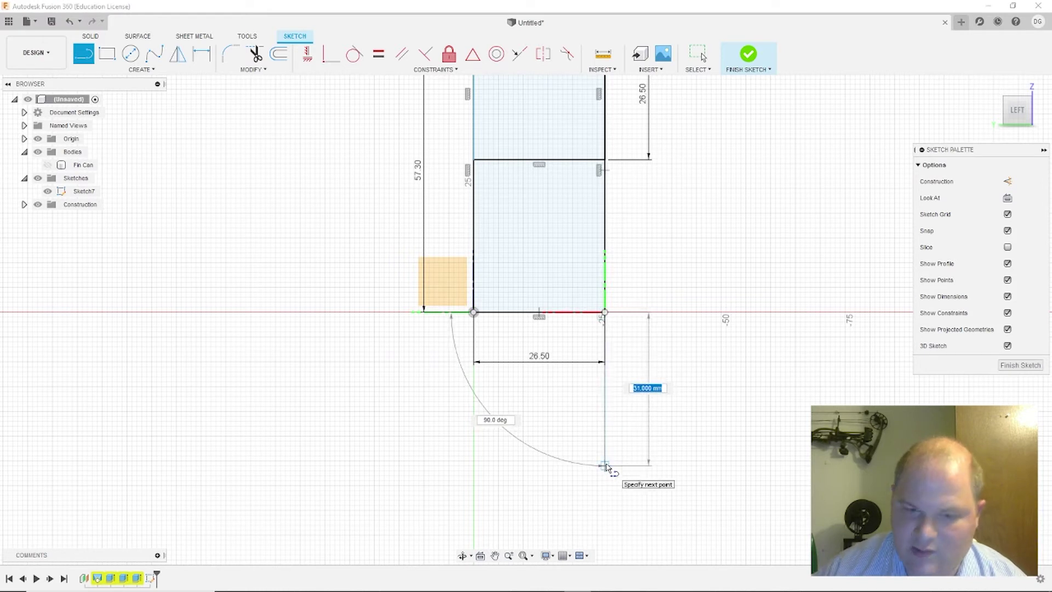
{"action": "type", "text": "6.5"}
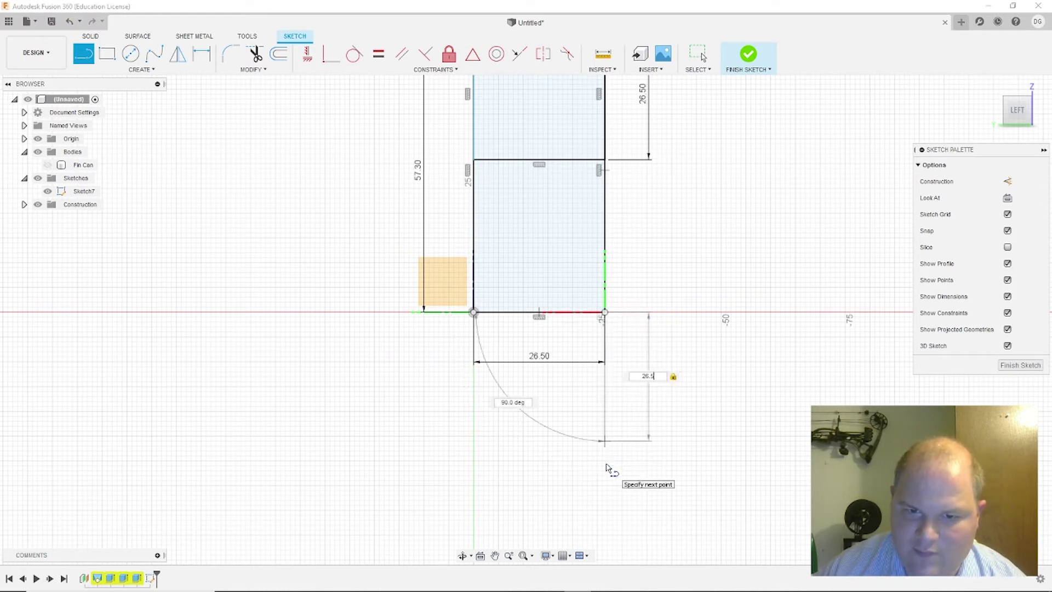
{"action": "key", "text": "Return"}
{"action": "key", "text": "Escape"}
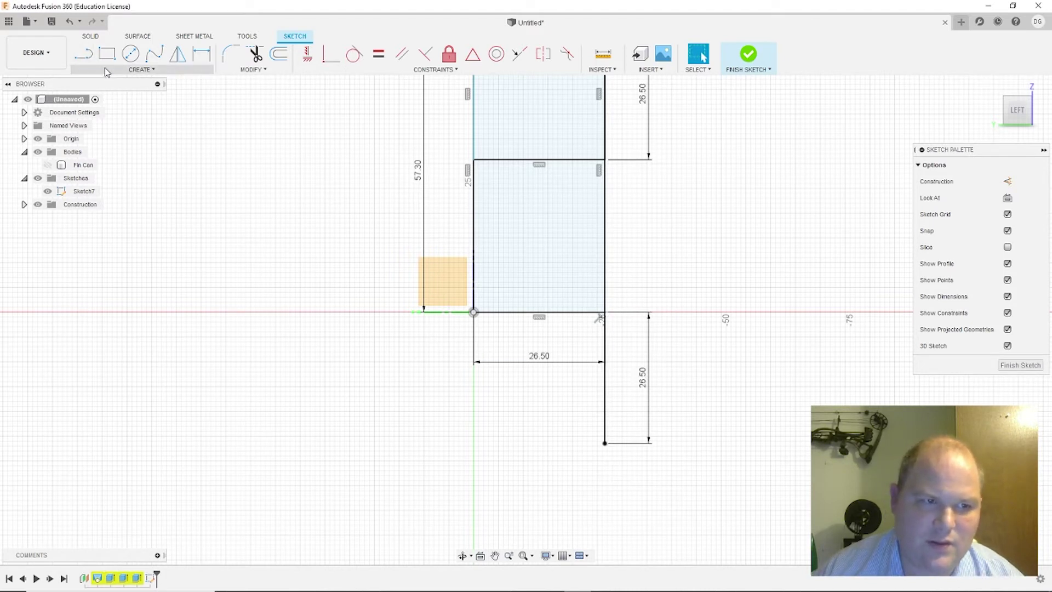
- Draw a diagonal line from the origin to the lower end of the vertical line to close the bottom triangle
{"action": "key", "text": "l"}
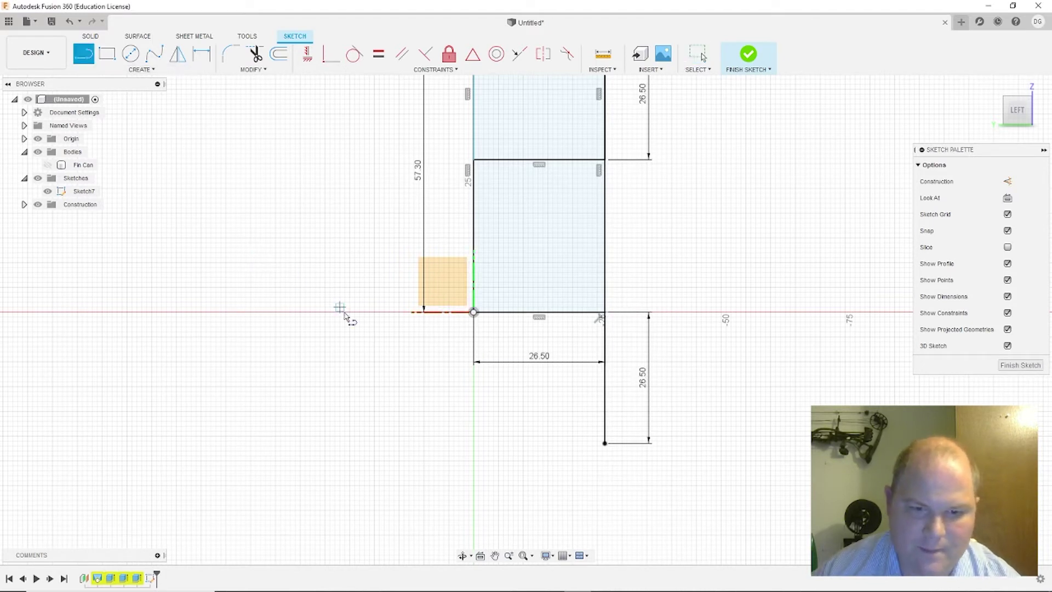
{"action": "left_click", "coordinate": [475, 313]}
{"action": "left_click", "coordinate": [605, 443]}
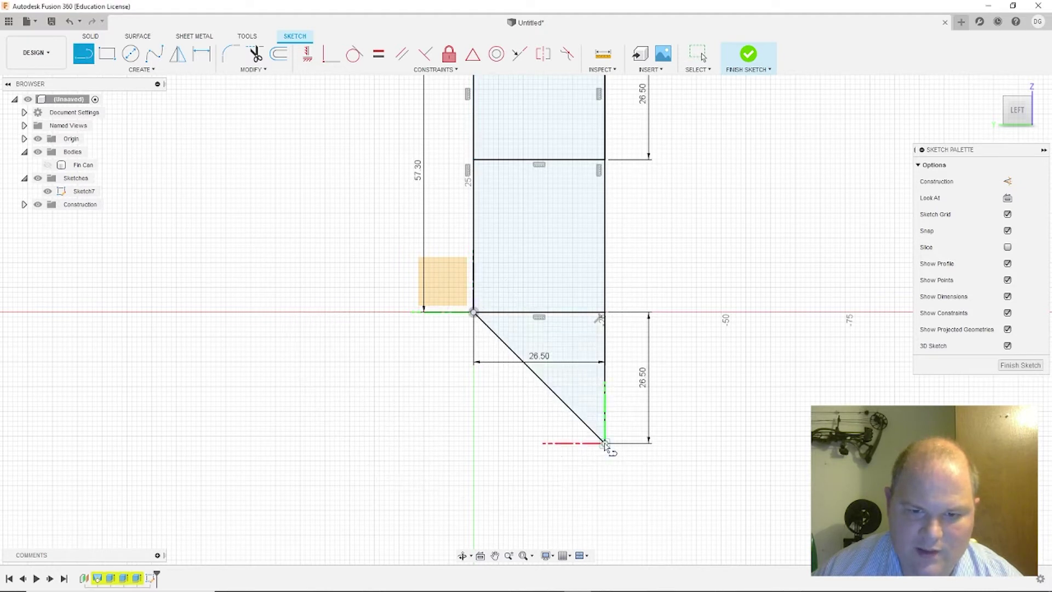
- Draw a diagonal line from the upper inner corner to the outer end of the horizontal dividing line
{"action": "middle_click_drag", "start_coordinate": [627, 273], "coordinate": [642, 442]}
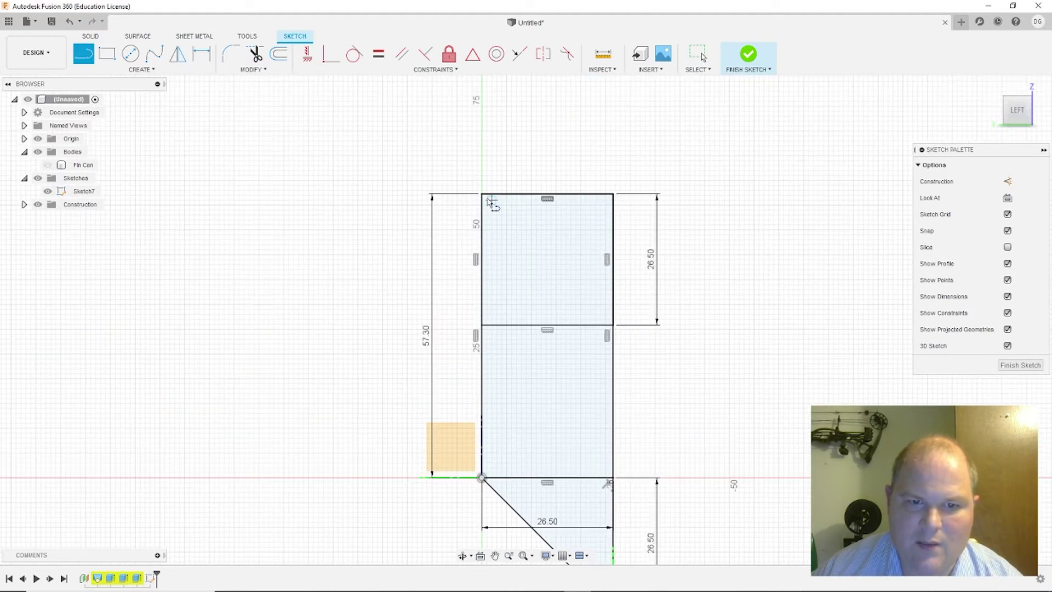
{"action": "left_click", "coordinate": [482, 194]}
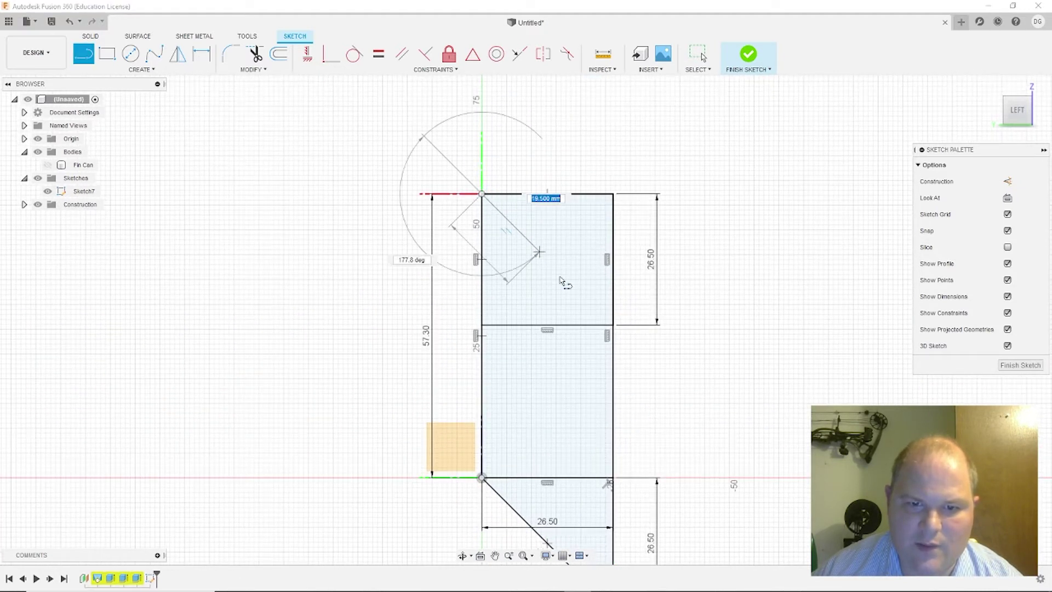
{"action": "left_click", "coordinate": [612, 325]}
{"action": "scroll", "coordinate": [665, 364], "scroll_direction": "down", "scroll_amount": 3}
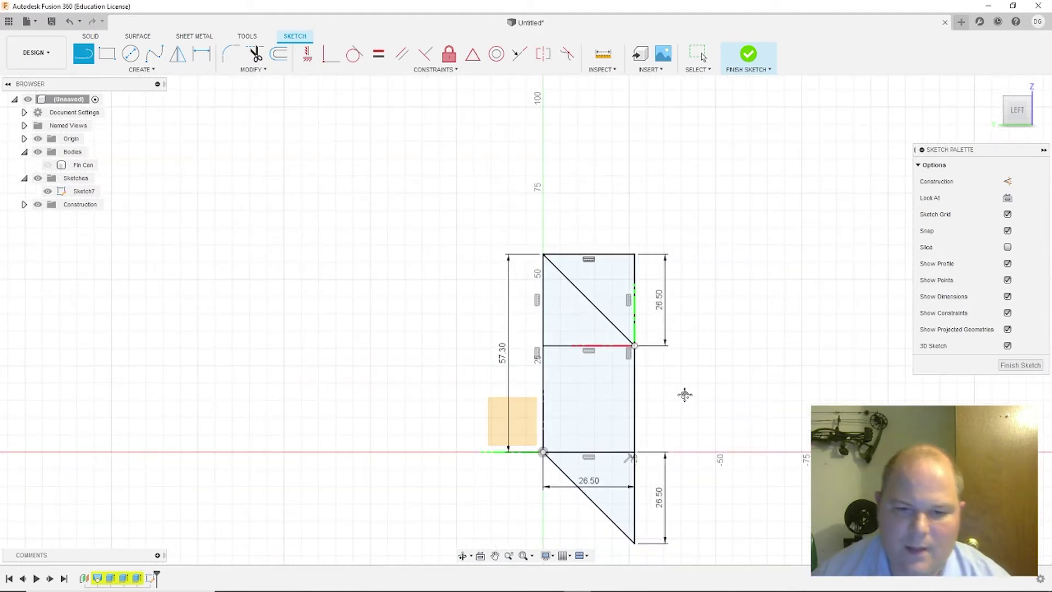
{"action": "middle_click_drag", "start_coordinate": [685, 395], "coordinate": [632, 124]}
{"action": "right_click", "coordinate": [538, 326]}
{"action": "left_click", "coordinate": [215, 188]}
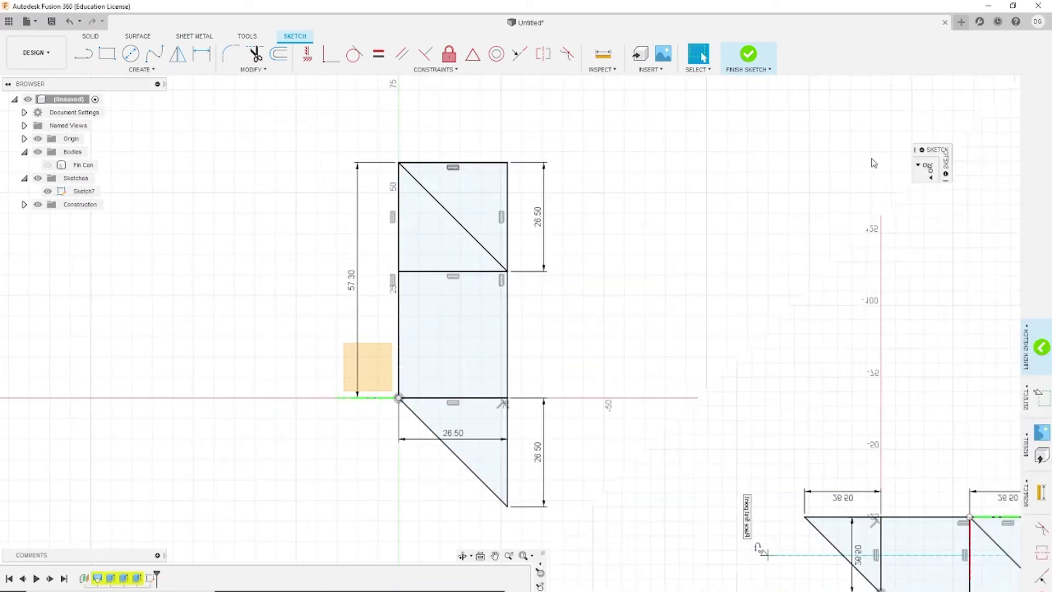
- Sketch a narrow rectangle about 1.75 mm wide and 61 mm high down the middle, crossing both diagonals, and finish the sketch
{"action": "left_click", "coordinate": [109, 58]}
{"action": "scroll", "coordinate": [426, 251], "scroll_direction": "up", "scroll_amount": 3}
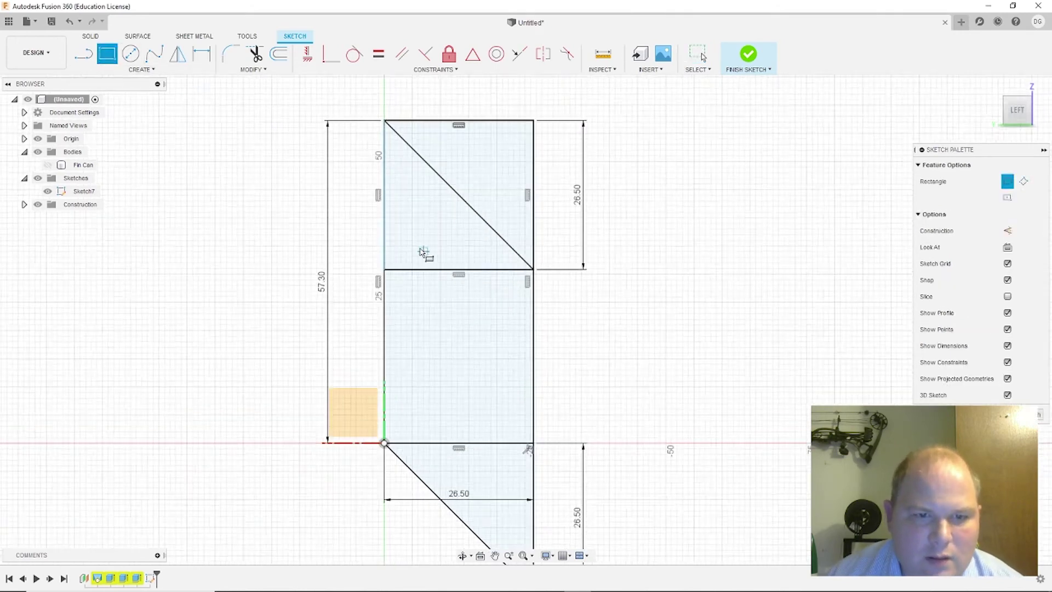
{"action": "scroll", "coordinate": [442, 395], "scroll_direction": "down", "scroll_amount": 2}
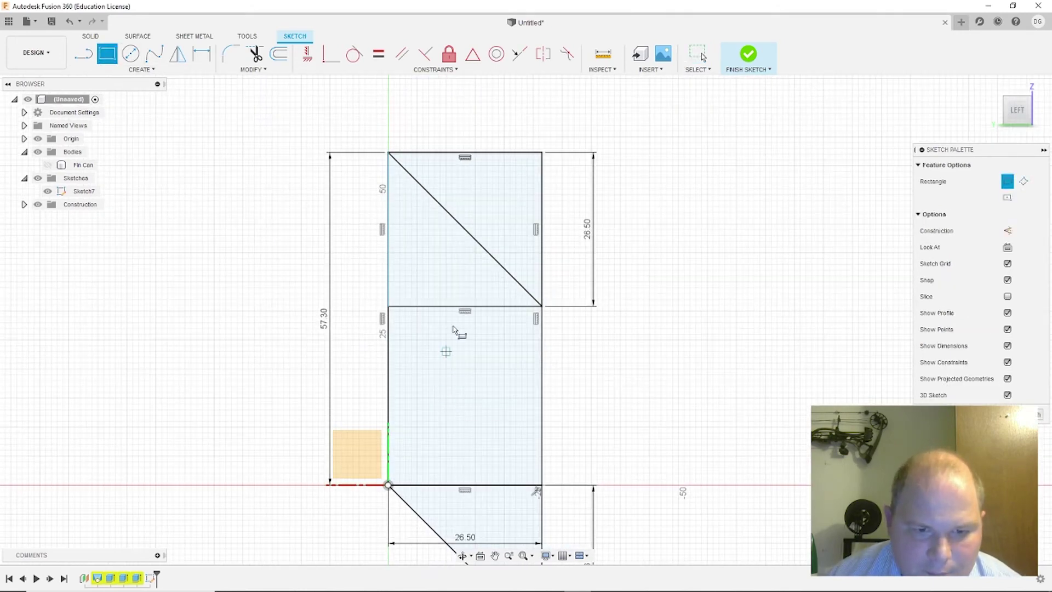
{"action": "left_click", "coordinate": [476, 224]}
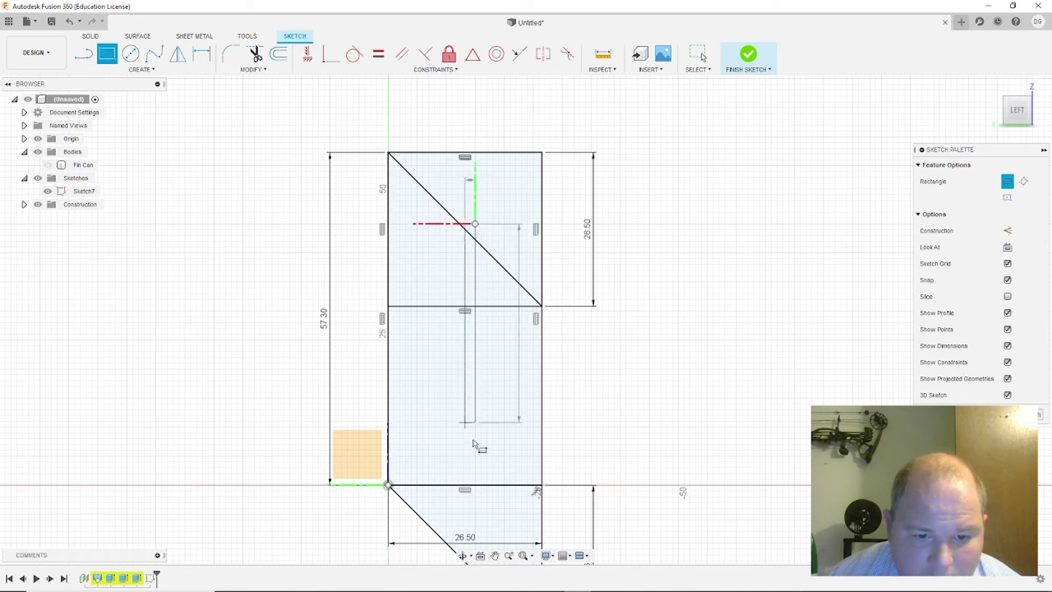
{"action": "middle_click_drag", "start_coordinate": [472, 500], "coordinate": [433, 286]}
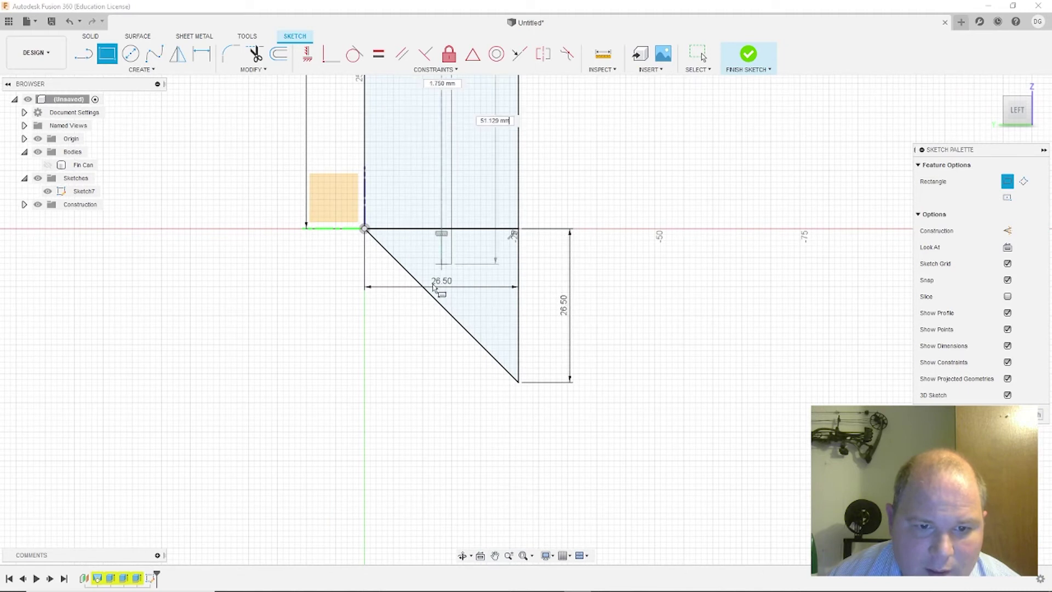
{"action": "left_click", "coordinate": [435, 327]}
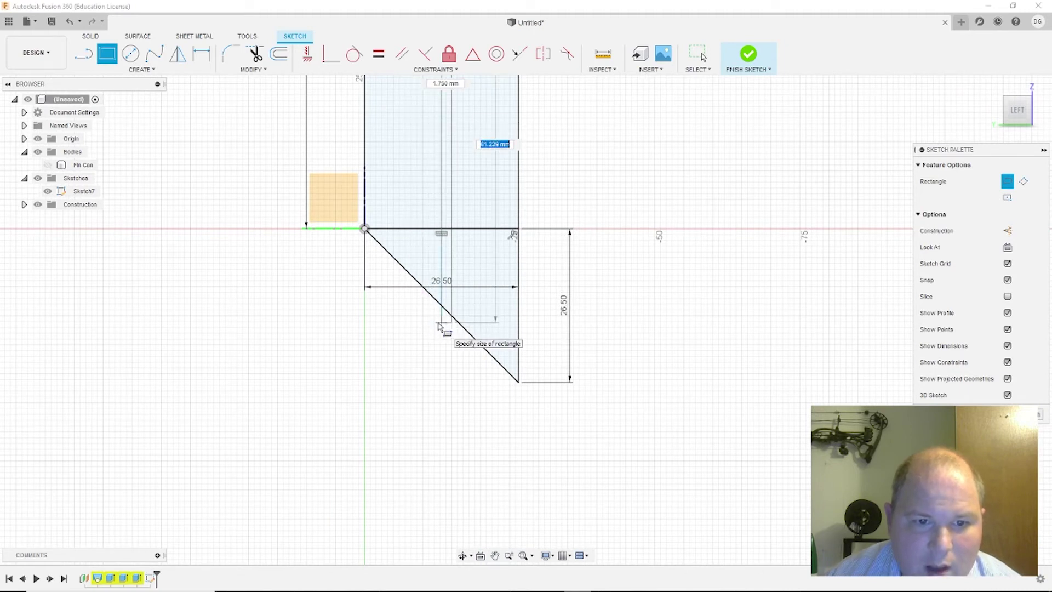
{"action": "scroll", "coordinate": [627, 355], "scroll_direction": "down", "scroll_amount": 3}
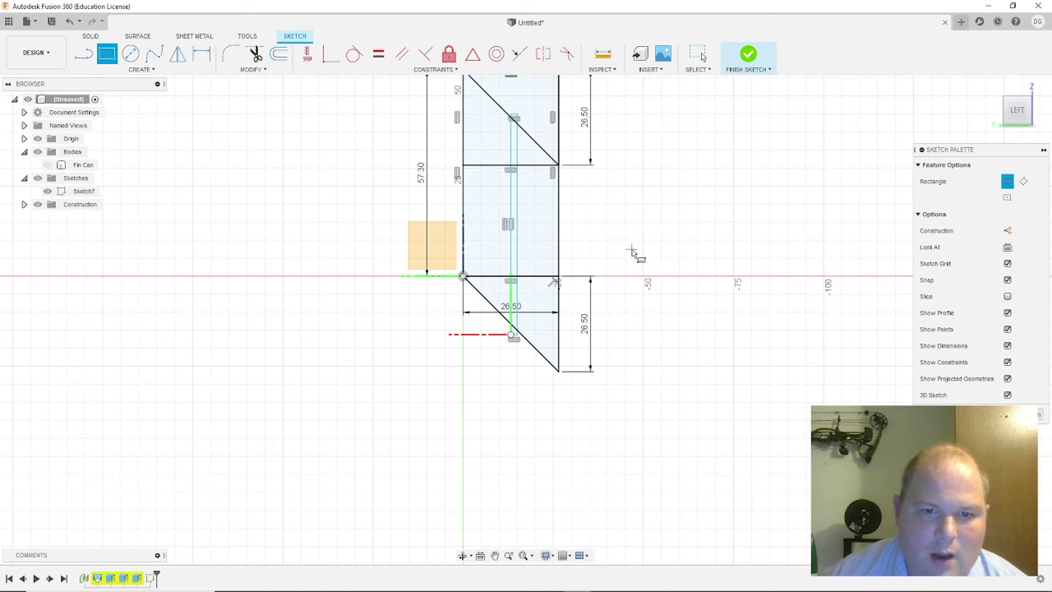
{"action": "mouse_move", "coordinate": [633, 255]}
{"action": "middle_mouse_down", "text": "shift"}
{"action": "mouse_move", "coordinate": [669, 188]}
{"action": "mouse_move", "coordinate": [630, 249]}
{"action": "mouse_move", "coordinate": [634, 296]}
{"action": "mouse_move", "coordinate": [648, 219]}
{"action": "mouse_move", "coordinate": [630, 208]}
{"action": "mouse_move", "coordinate": [616, 216]}
{"action": "mouse_move", "coordinate": [622, 207]}
{"action": "middle_mouse_up", "text": "shift"}
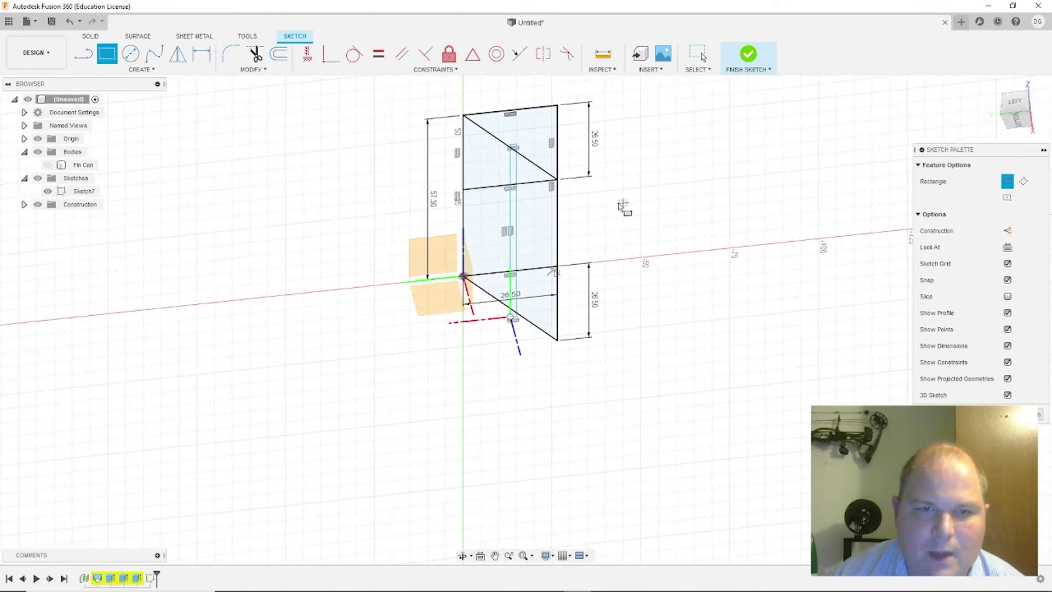
{"action": "left_click", "coordinate": [749, 54]}
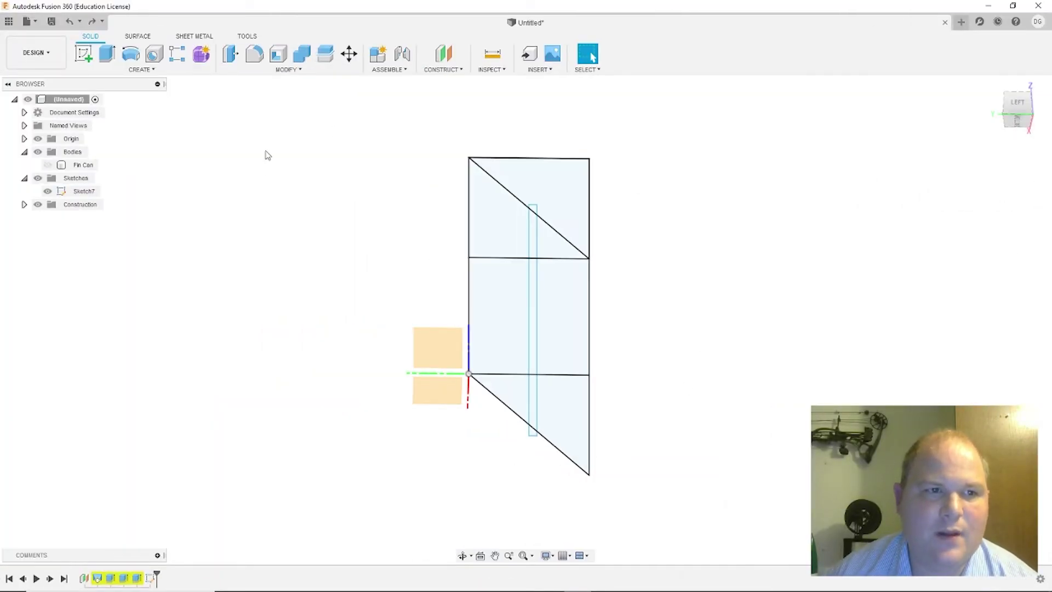
- Extrude the three narrow strip regions between the two diagonals symmetrically by 1.6 mm as a new body
{"action": "key", "text": "e"}
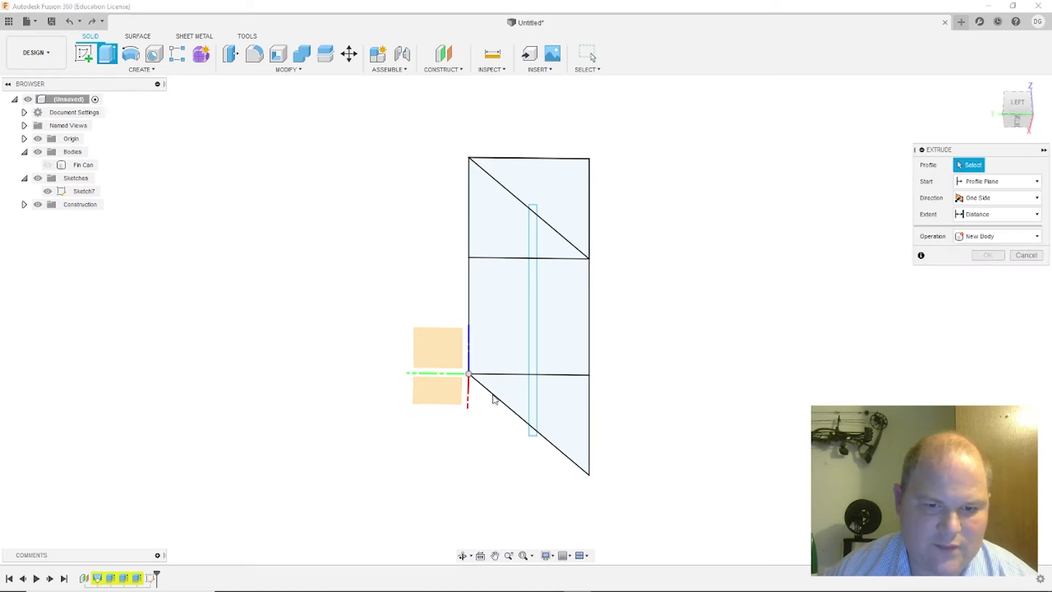
{"action": "left_click", "coordinate": [533, 406]}
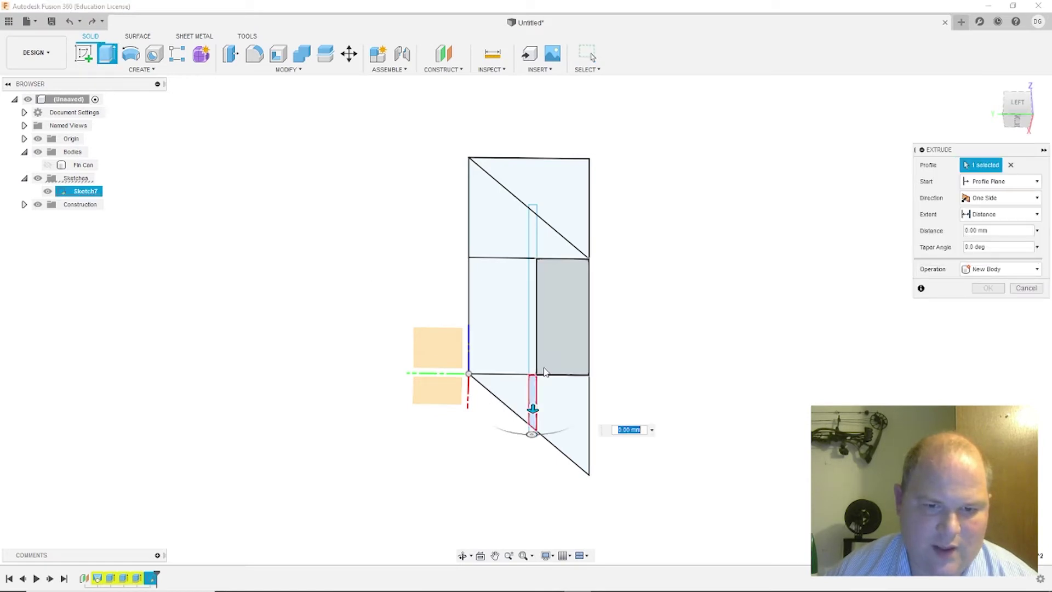
{"action": "left_click", "coordinate": [532, 350]}
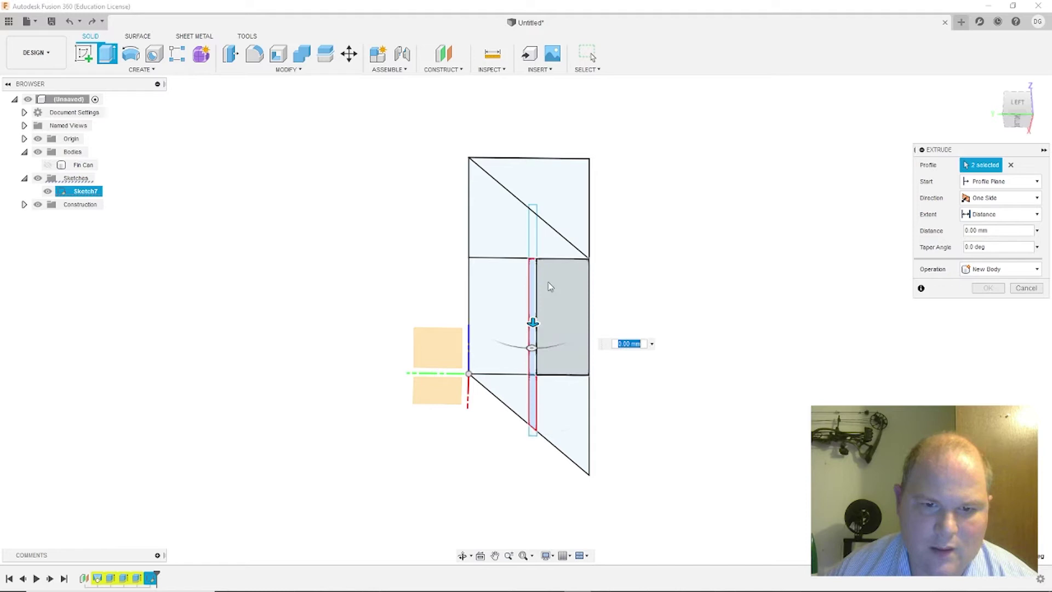
{"action": "left_click", "coordinate": [534, 245]}
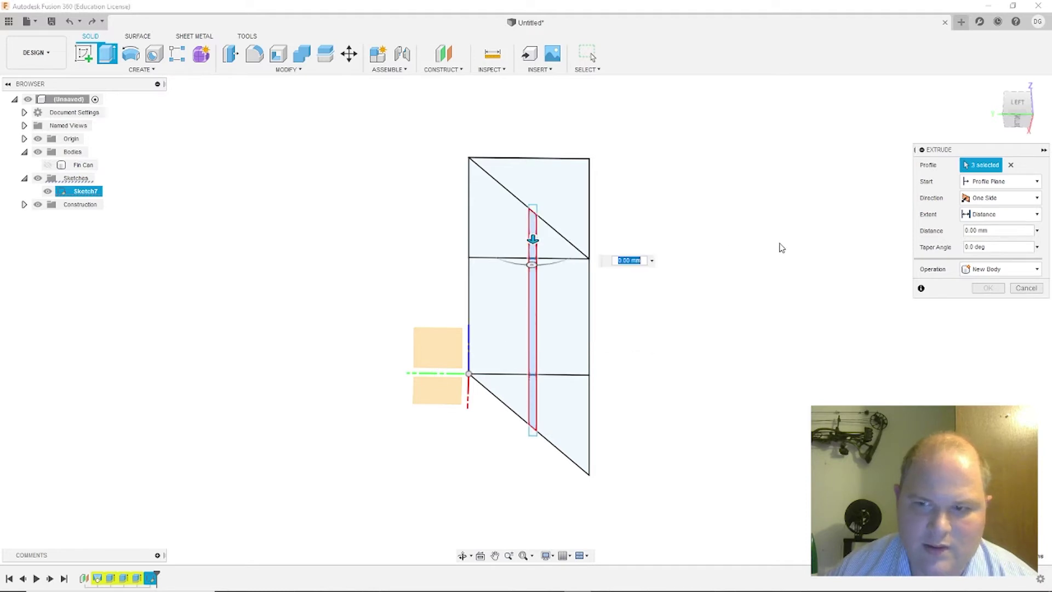
{"action": "left_click", "coordinate": [998, 212]}
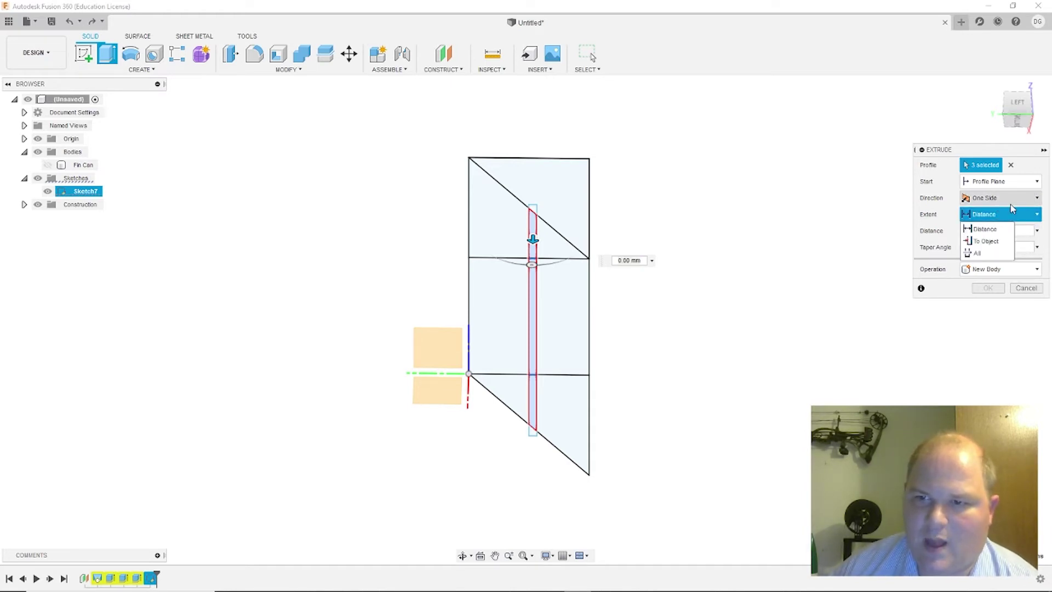
{"action": "left_click", "coordinate": [1011, 200]}
{"action": "left_click", "coordinate": [1001, 238]}
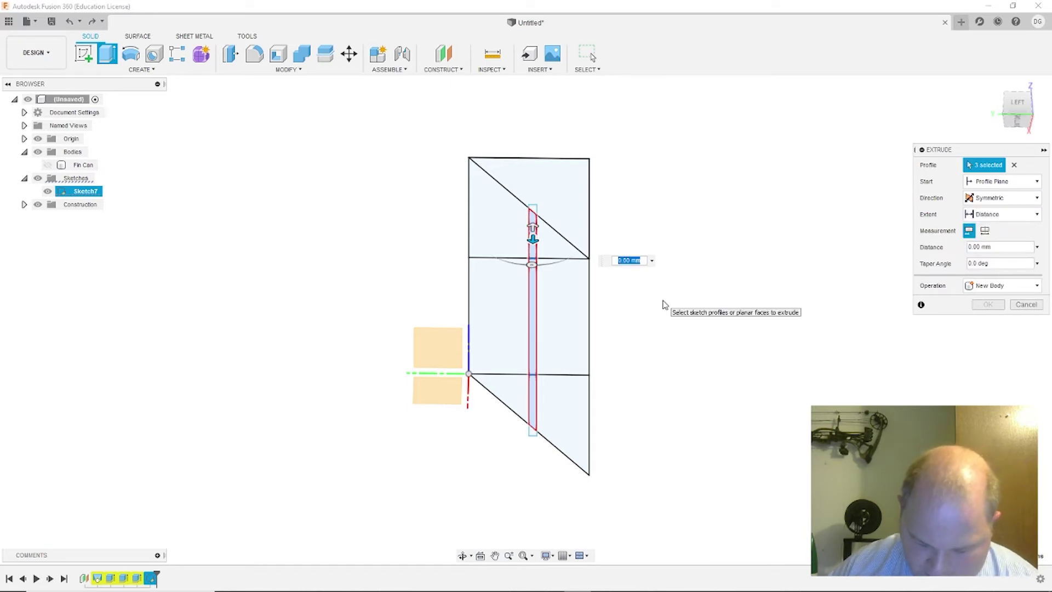
{"action": "type", "text": "1"}
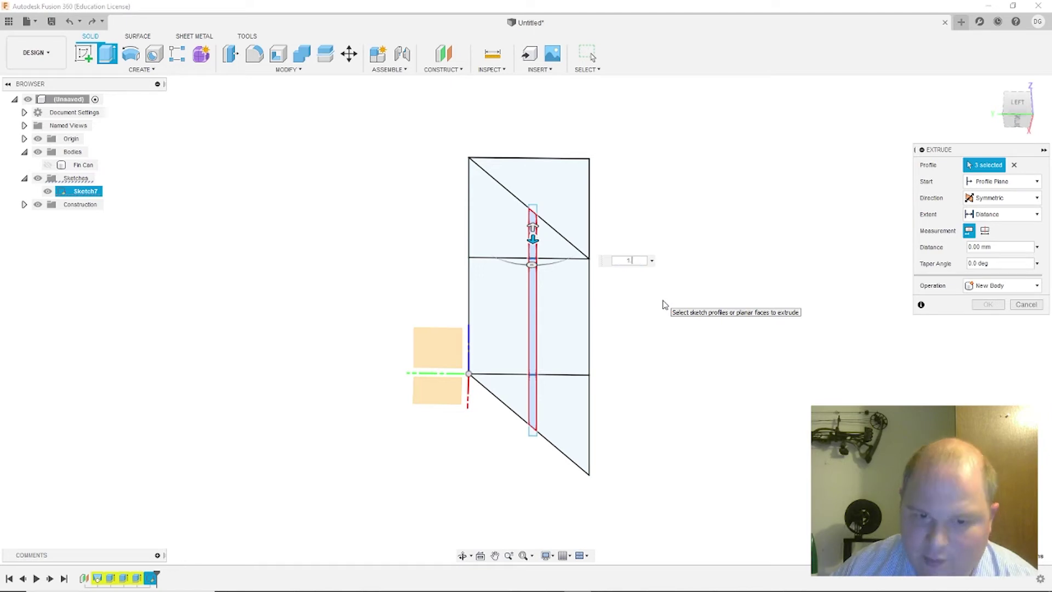
{"action": "type", "text": ".6"}
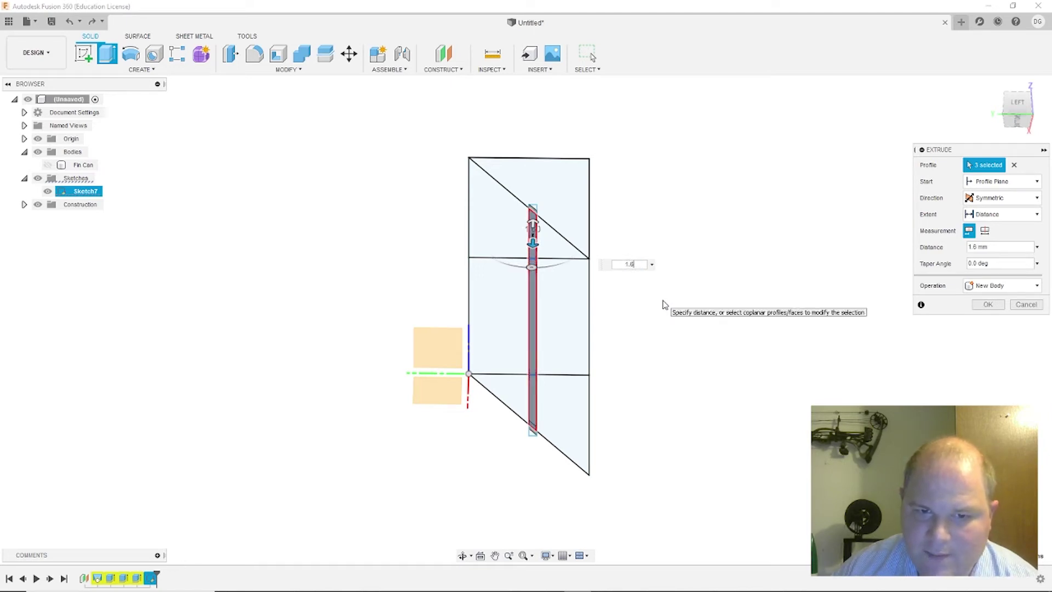
{"action": "left_click", "coordinate": [1029, 282]}
{"action": "left_click", "coordinate": [1030, 286]}
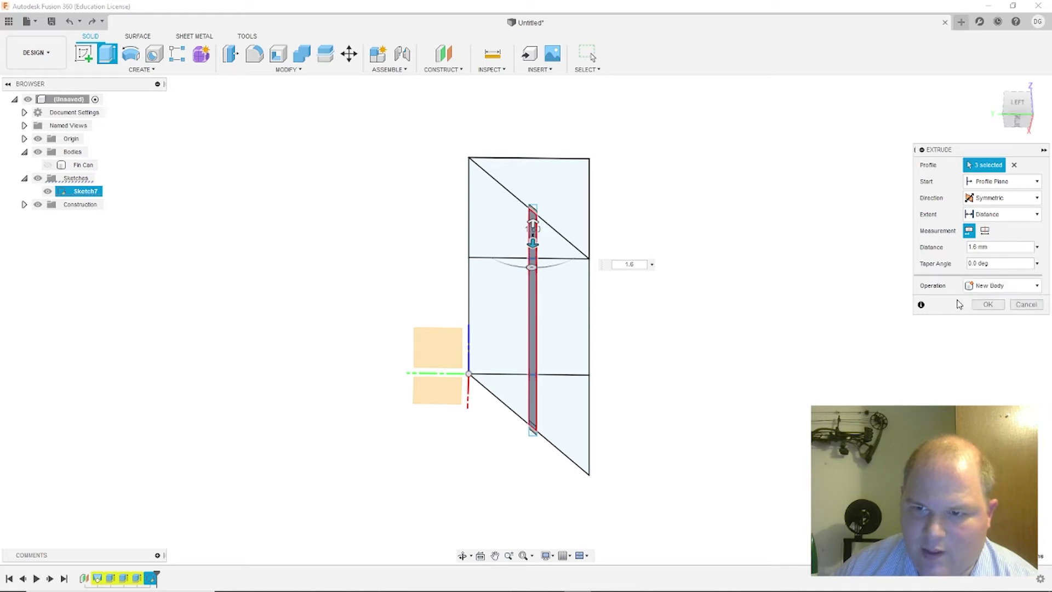
{"action": "left_click", "coordinate": [988, 305]}
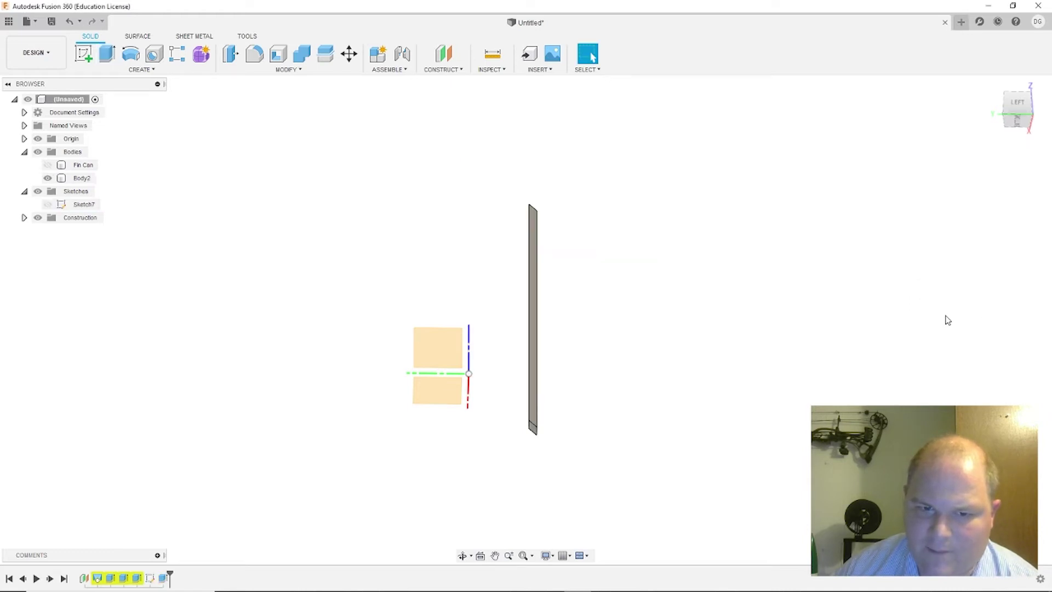
- Show the fin sketch and extrude the six regions beside the strip, between the diagonals, symmetrically by 0.8 mm, joined to the strip body
{"action": "left_click", "coordinate": [48, 204]}
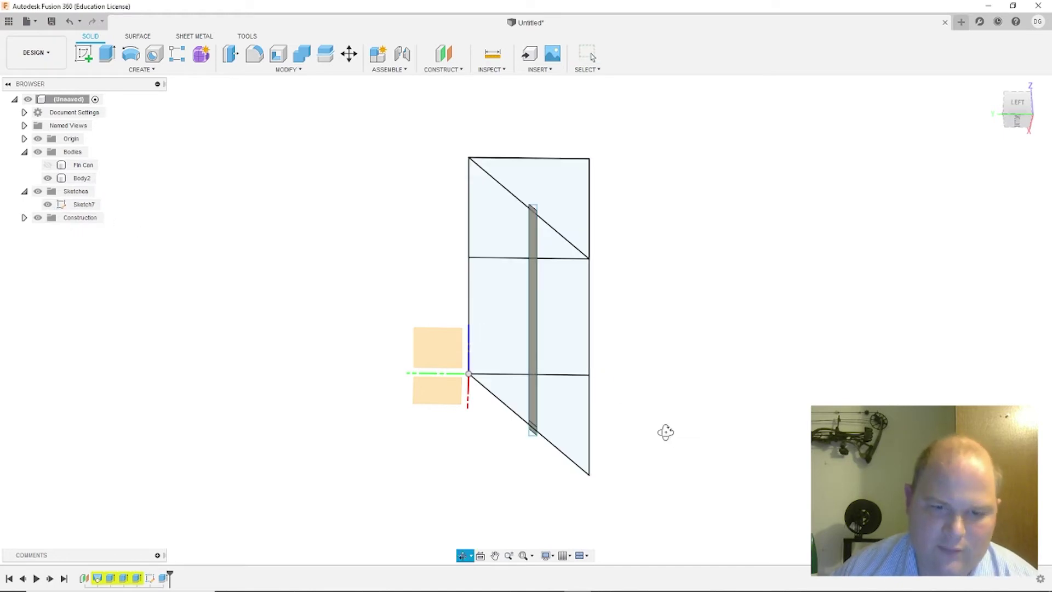
{"action": "mouse_move", "coordinate": [665, 430]}
{"action": "middle_mouse_down", "text": "shift"}
{"action": "mouse_move", "coordinate": [674, 397]}
{"action": "mouse_move", "coordinate": [674, 418]}
{"action": "middle_mouse_up", "text": "shift"}
{"action": "scroll", "coordinate": [635, 400], "scroll_direction": "up", "scroll_amount": 2}
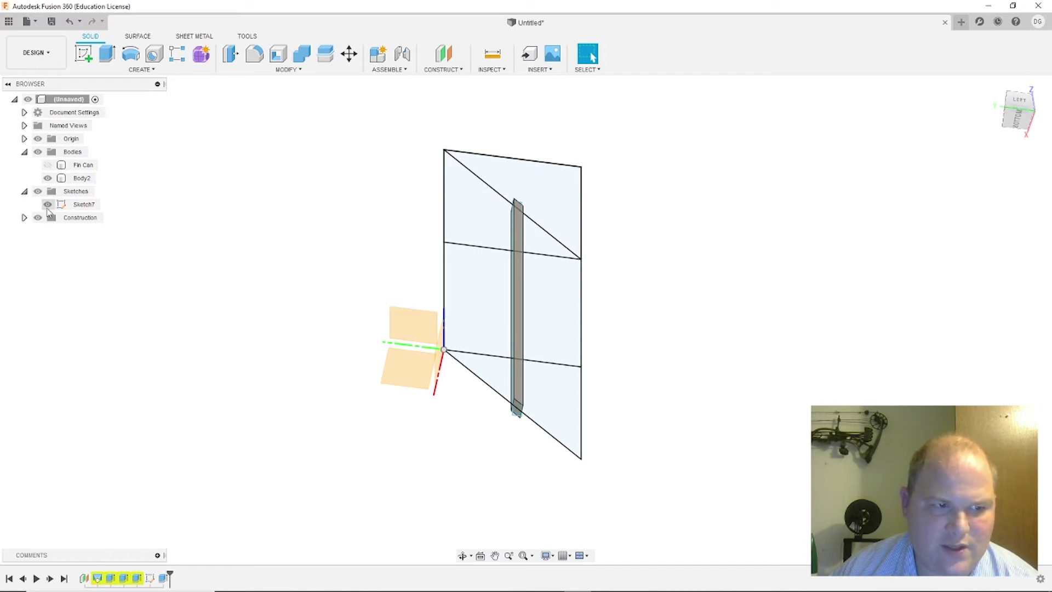
{"action": "key", "text": "e"}
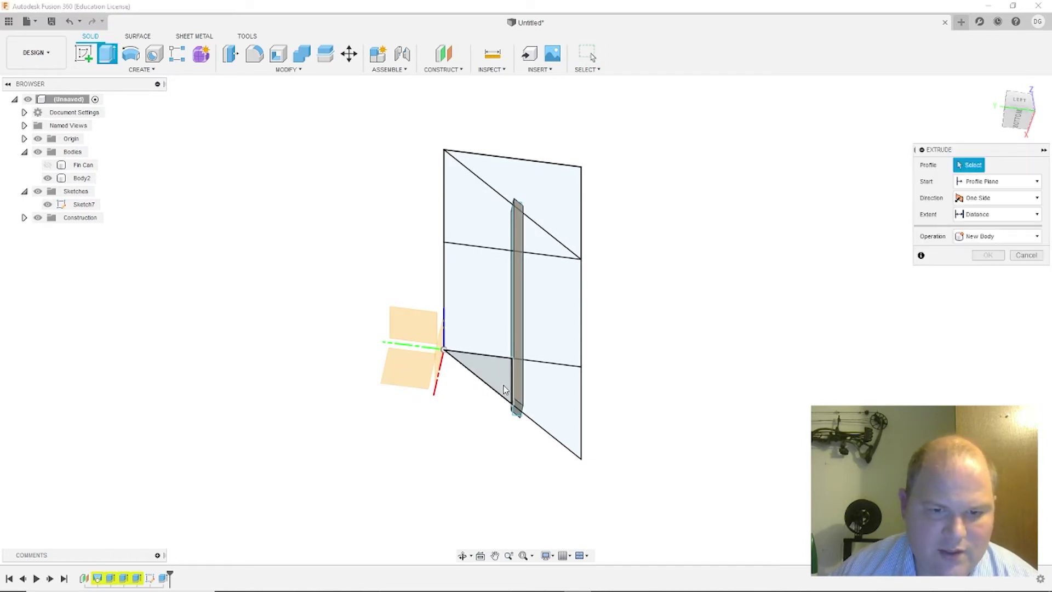
{"action": "left_click", "coordinate": [503, 372]}
{"action": "left_click", "coordinate": [488, 333]}
{"action": "left_click", "coordinate": [476, 244]}
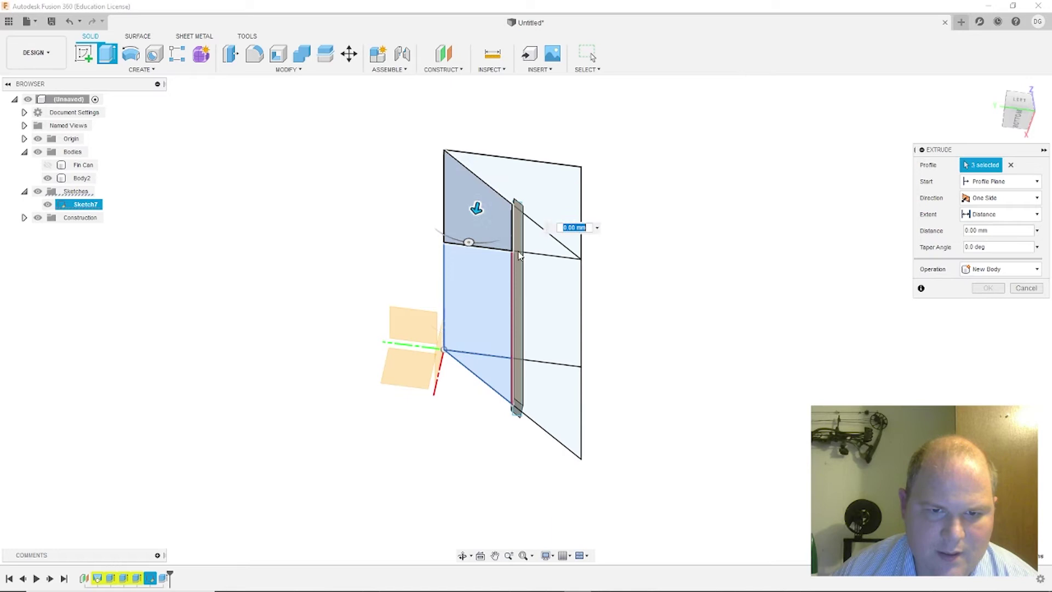
{"action": "left_click", "coordinate": [545, 240]}
{"action": "left_click", "coordinate": [554, 301]}
{"action": "left_click", "coordinate": [552, 391]}
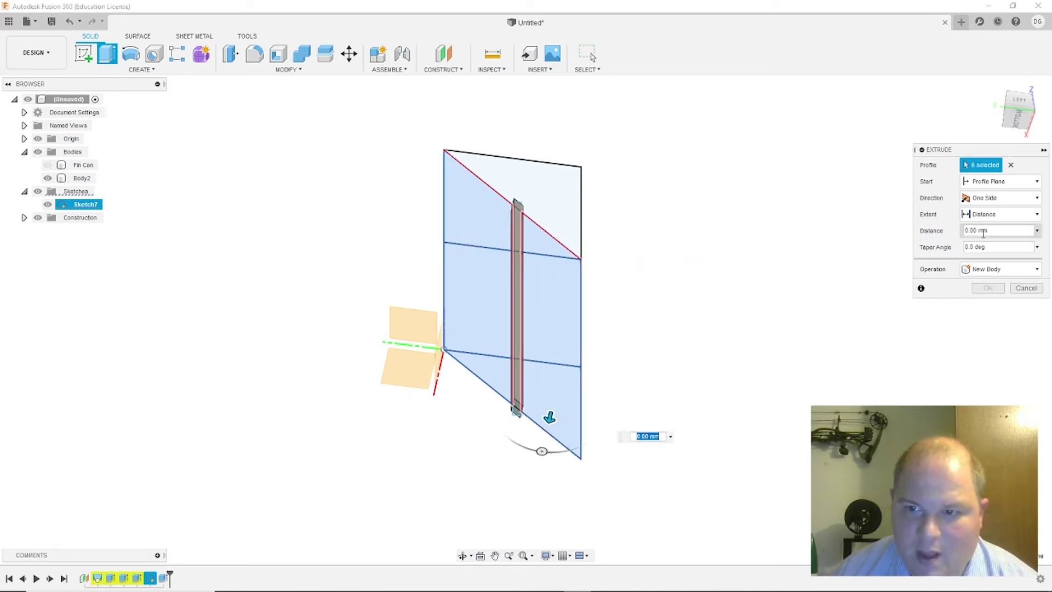
{"action": "left_click", "coordinate": [1014, 198]}
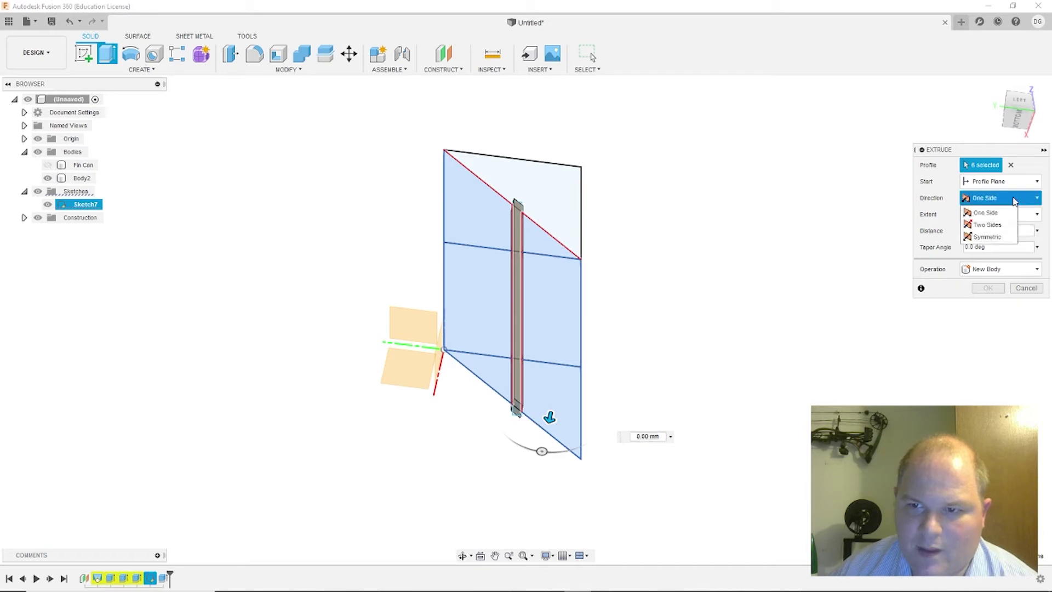
{"action": "left_click", "coordinate": [990, 233]}
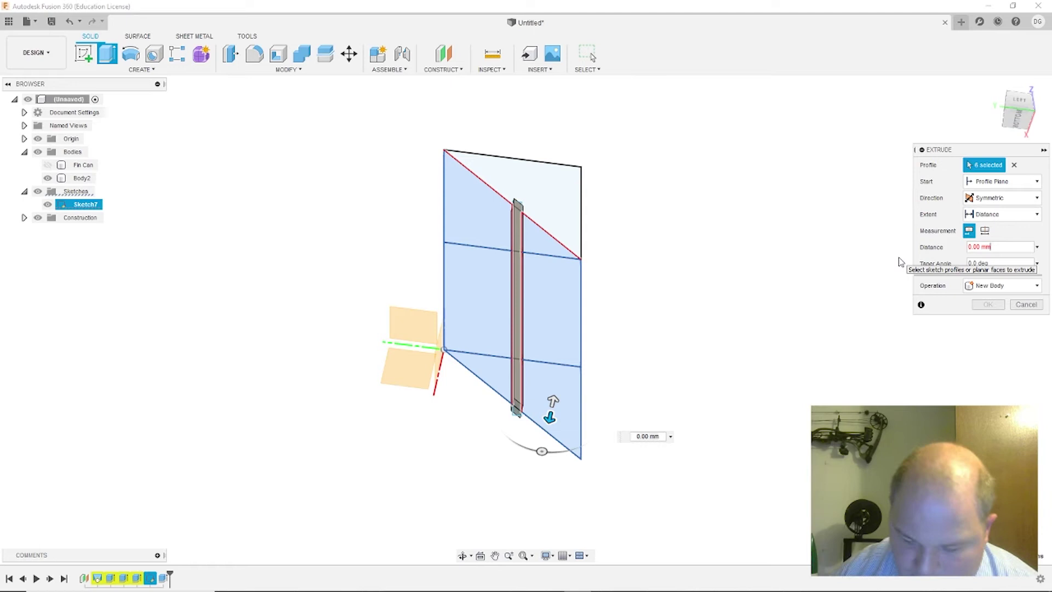
{"action": "key", "text": "BackSpace"}
{"action": "key", "text": "BackSpace"}
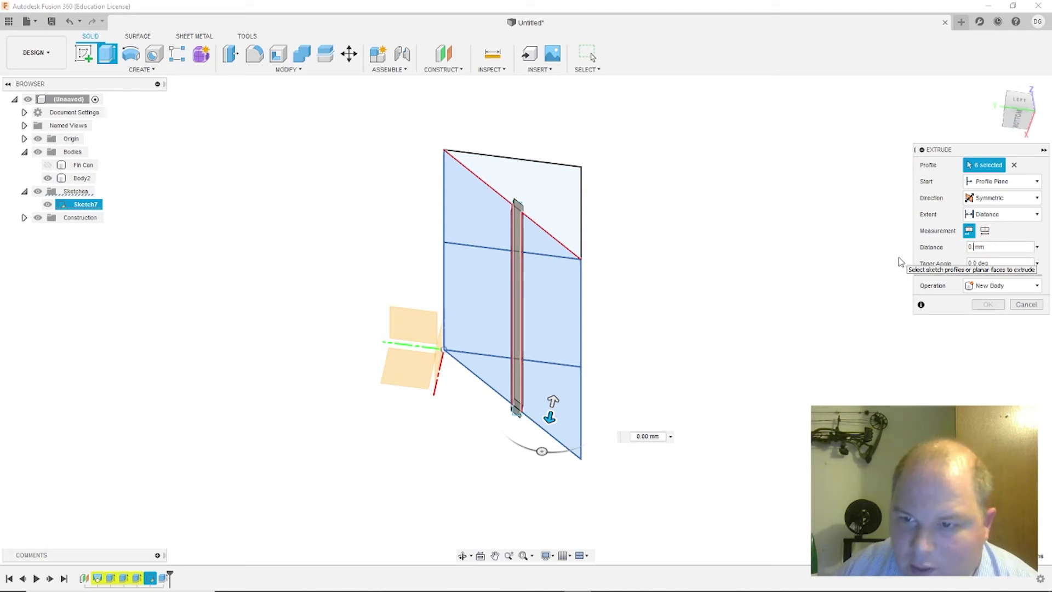
{"action": "type", "text": "8"}
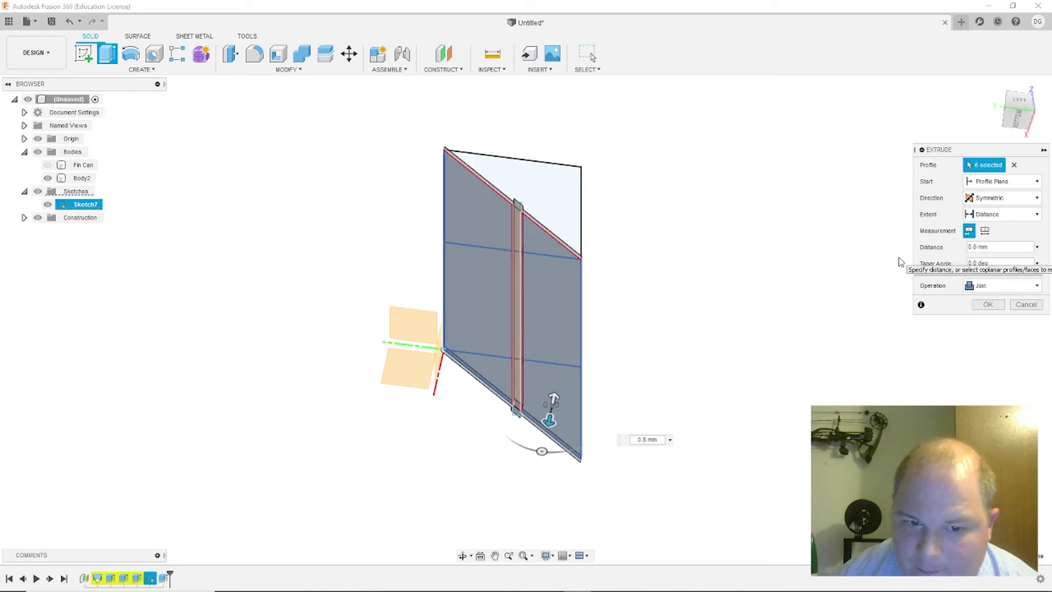
{"action": "left_click", "coordinate": [992, 305]}
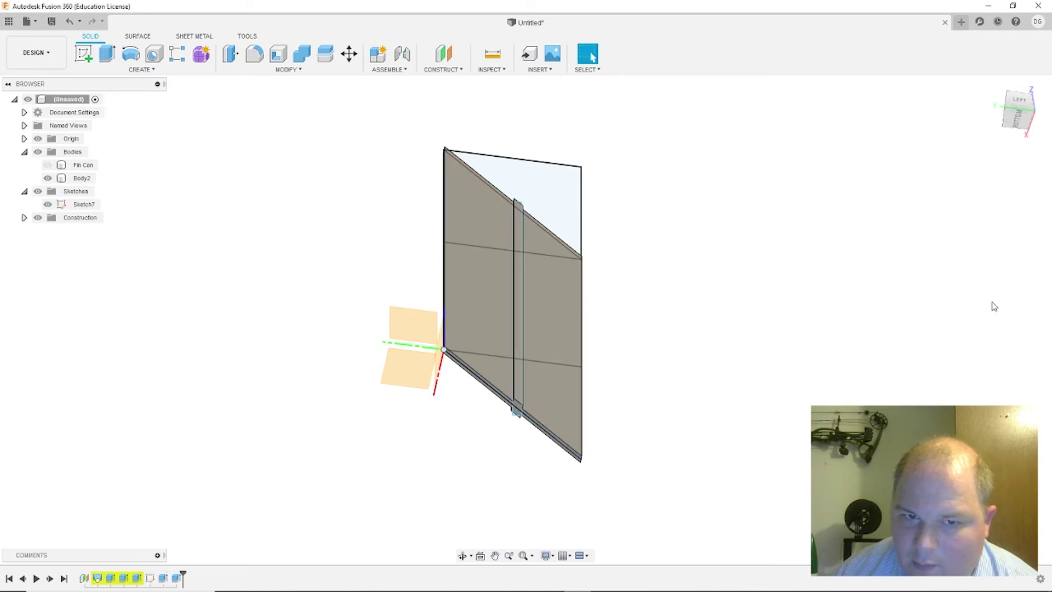
- Delete the fin profile sketch while keeping the extruded fin body
{"action": "key", "text": "ctrl+z"}
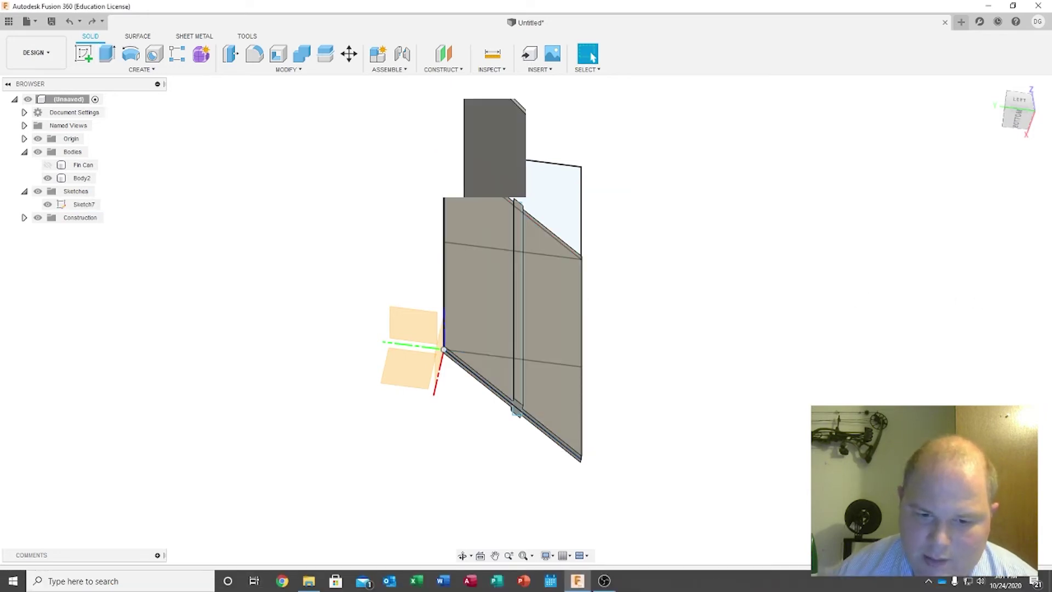
{"action": "middle_click_drag", "start_coordinate": [718, 280], "coordinate": [641, 455], "text": "shift"}
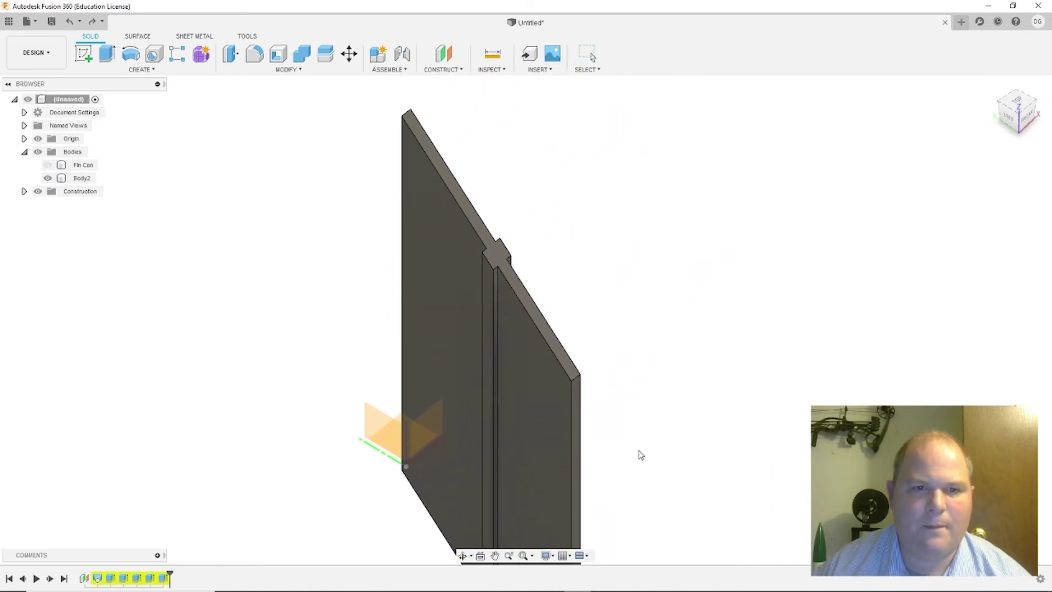
- Chamfer the six edges along both sides of the fin's slanted upper end, including the central rib, with 8 mm distance and 4° angle
{"action": "left_click", "coordinate": [288, 70]}
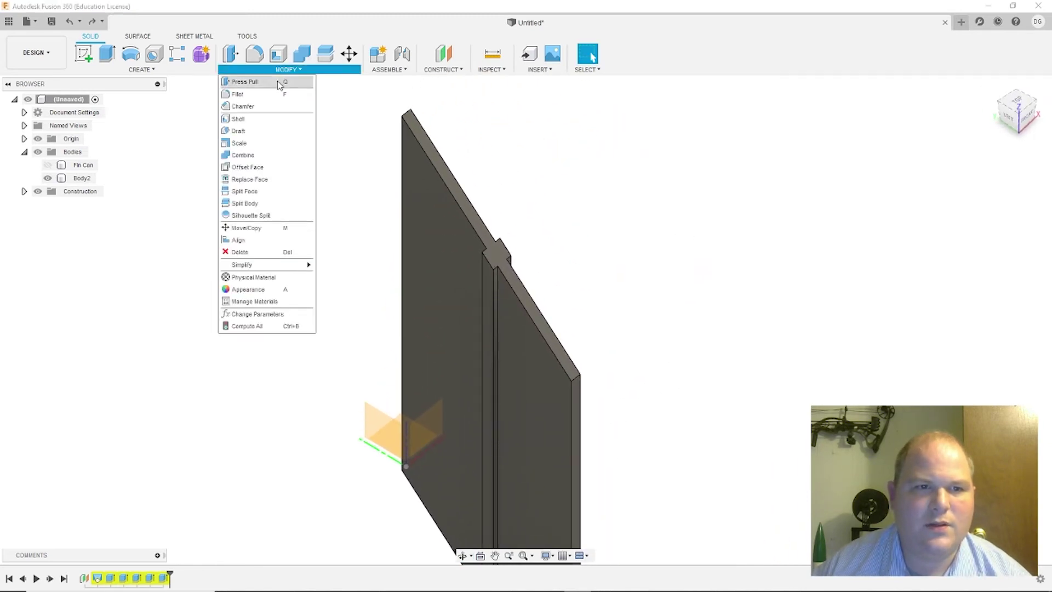
{"action": "left_click", "coordinate": [254, 106]}
{"action": "left_click", "coordinate": [477, 237]}
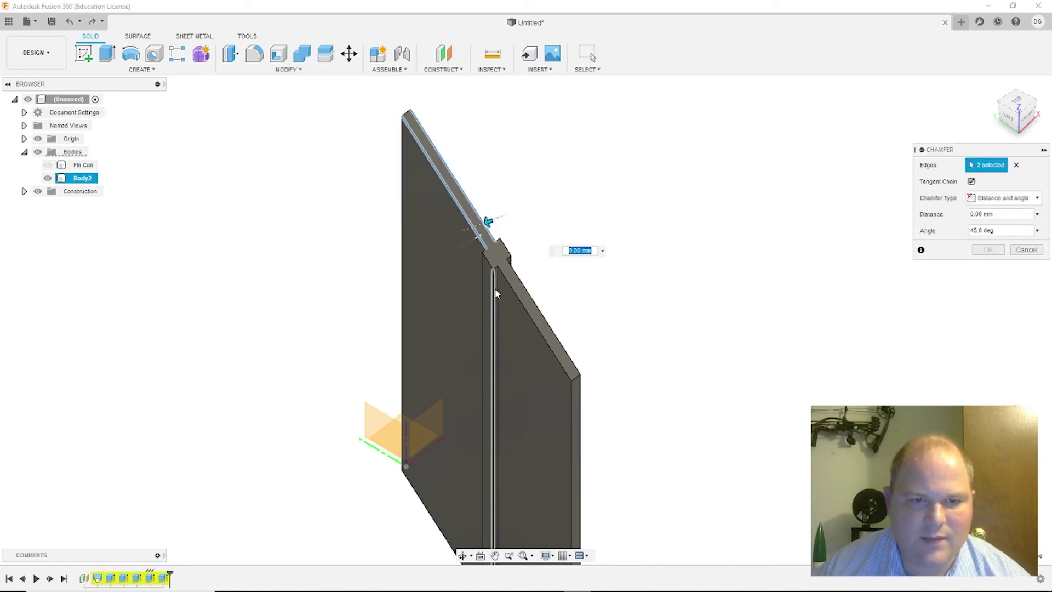
{"action": "left_click", "coordinate": [524, 291]}
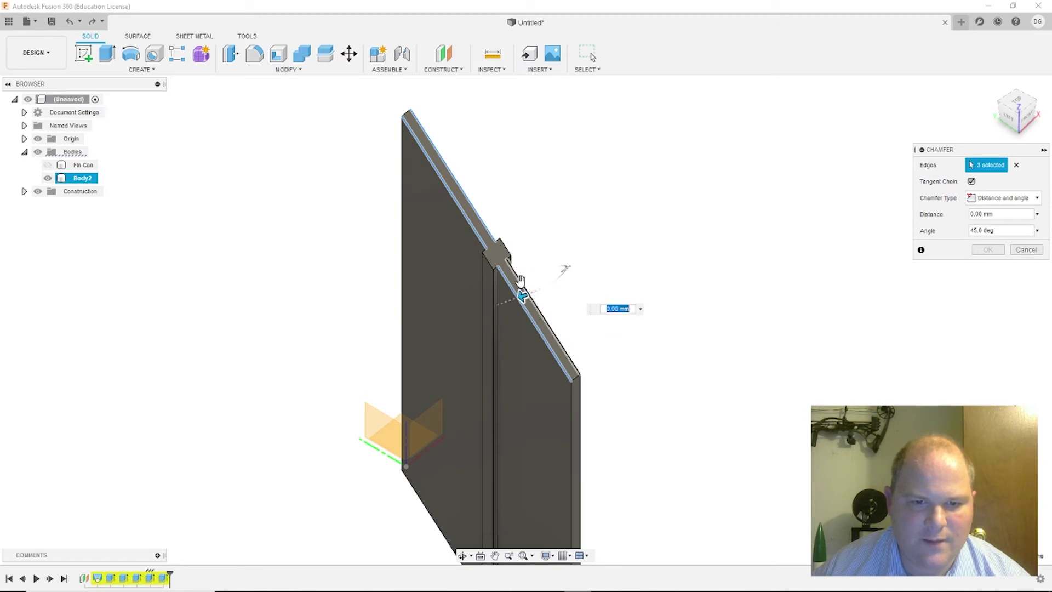
{"action": "left_click", "coordinate": [493, 266]}
{"action": "left_click", "coordinate": [509, 253]}
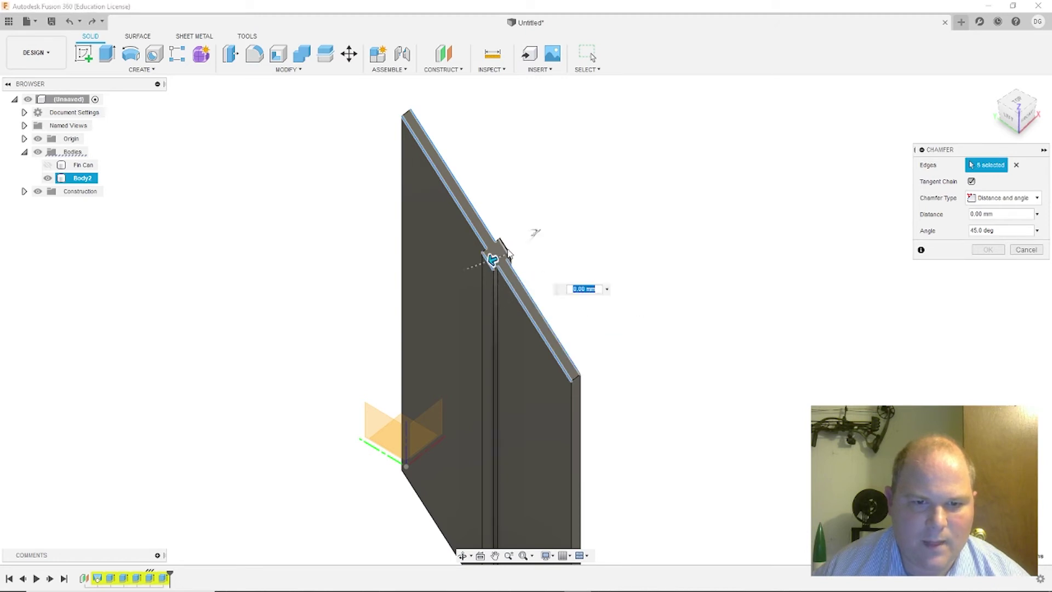
{"action": "left_click", "coordinate": [511, 247]}
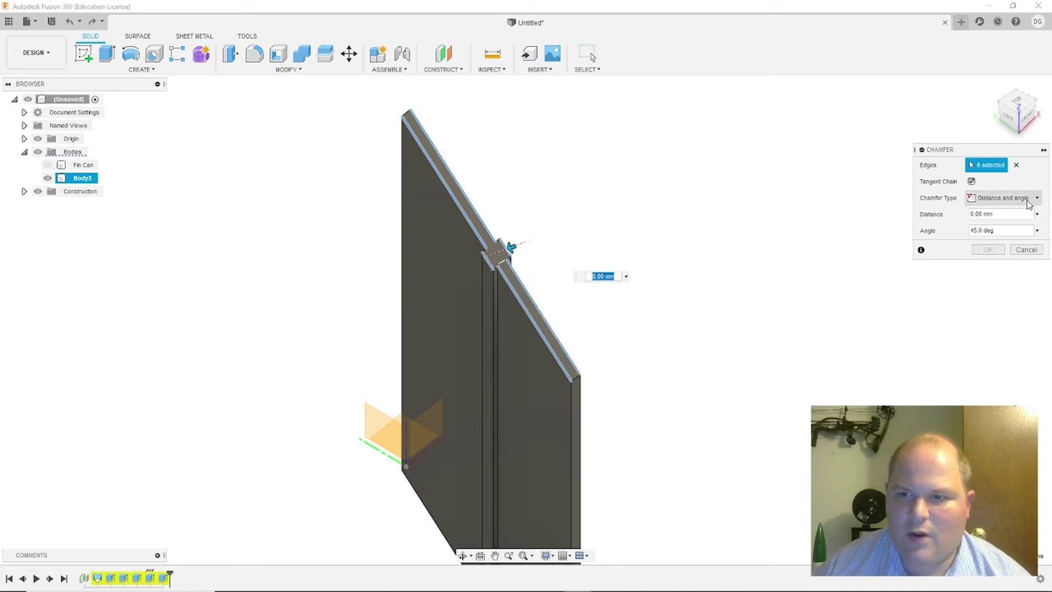
{"action": "double_click", "coordinate": [982, 230]}
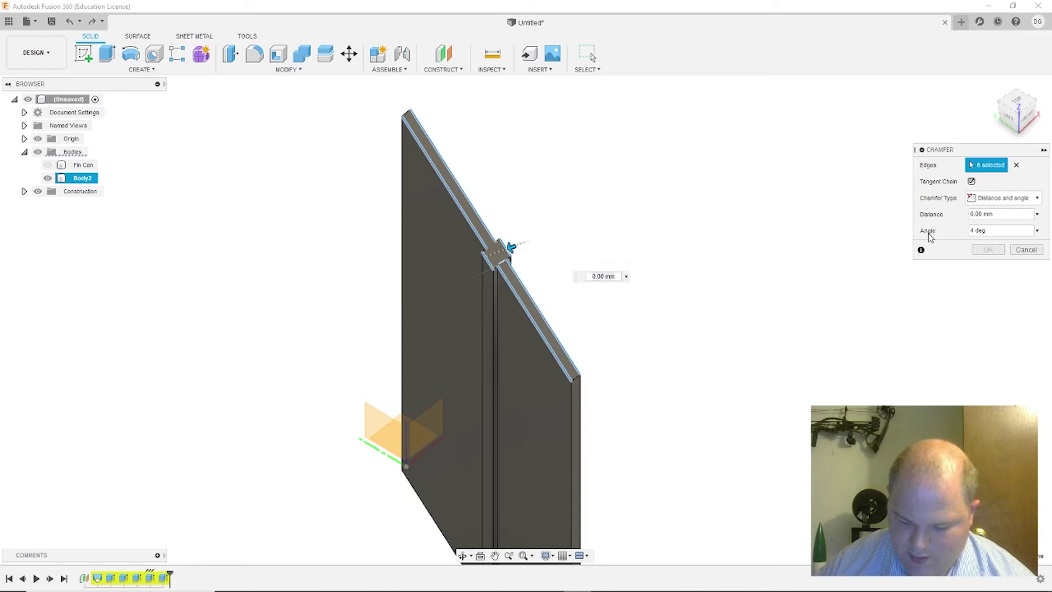
{"action": "left_click", "coordinate": [977, 214]}
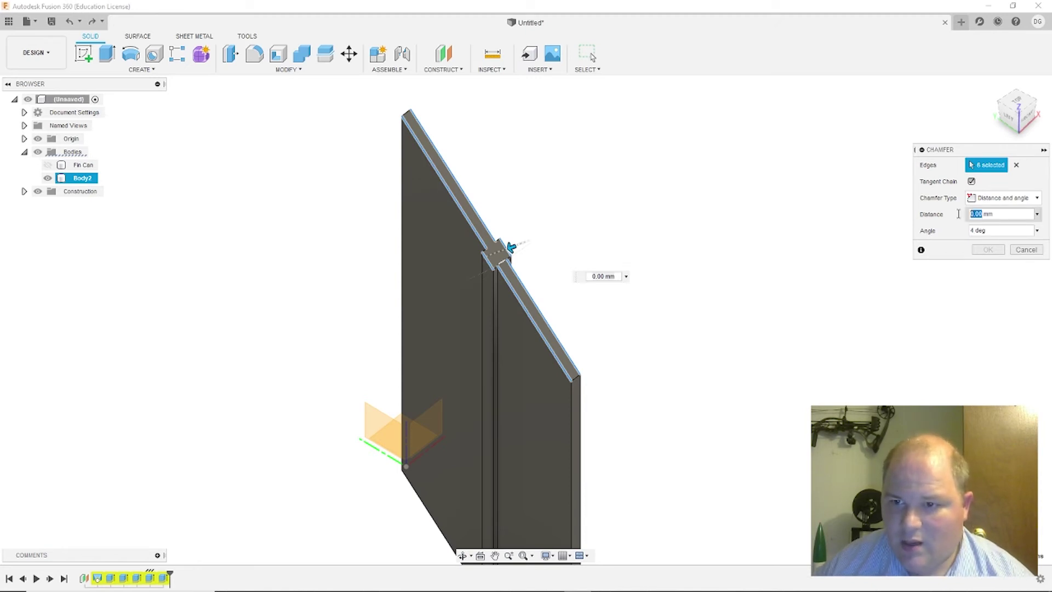
{"action": "type", "text": "8"}
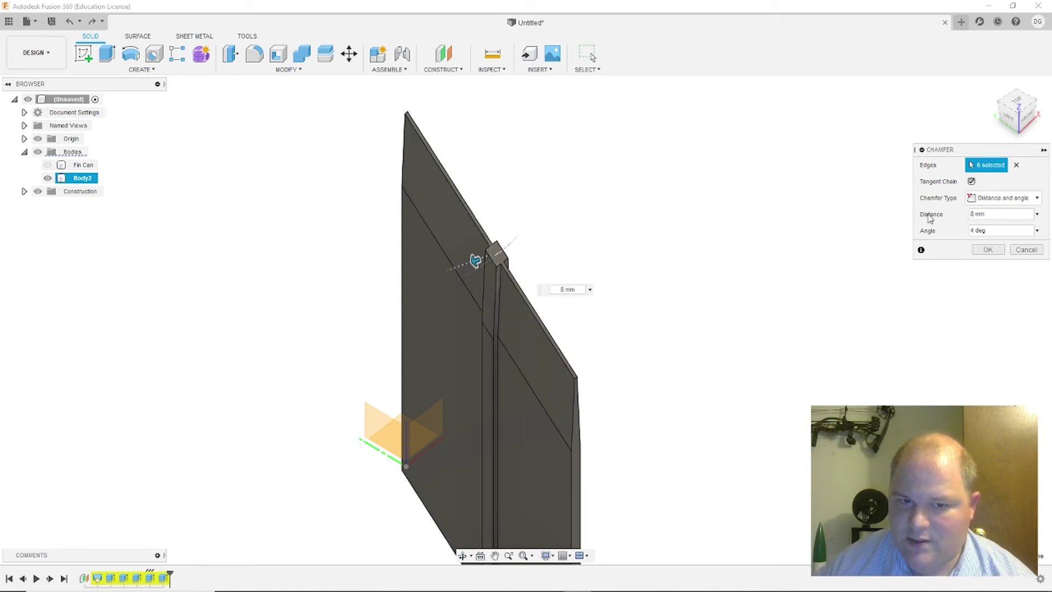
{"action": "left_click", "coordinate": [981, 249]}
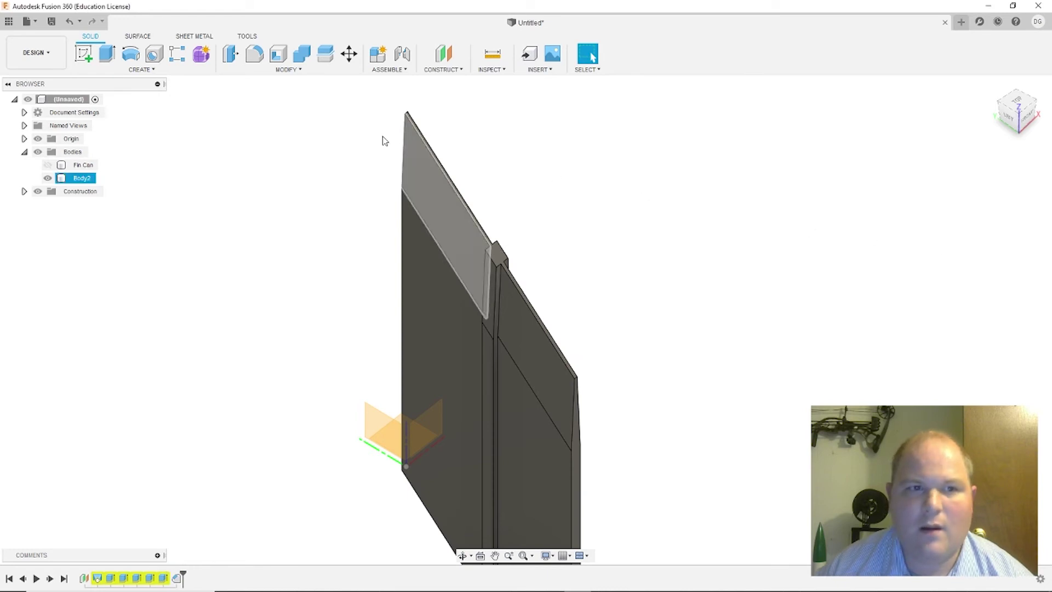
- Fillet the two outer edges at the upper end of the central rib with a 0.75 mm radius
{"action": "left_click", "coordinate": [261, 62]}
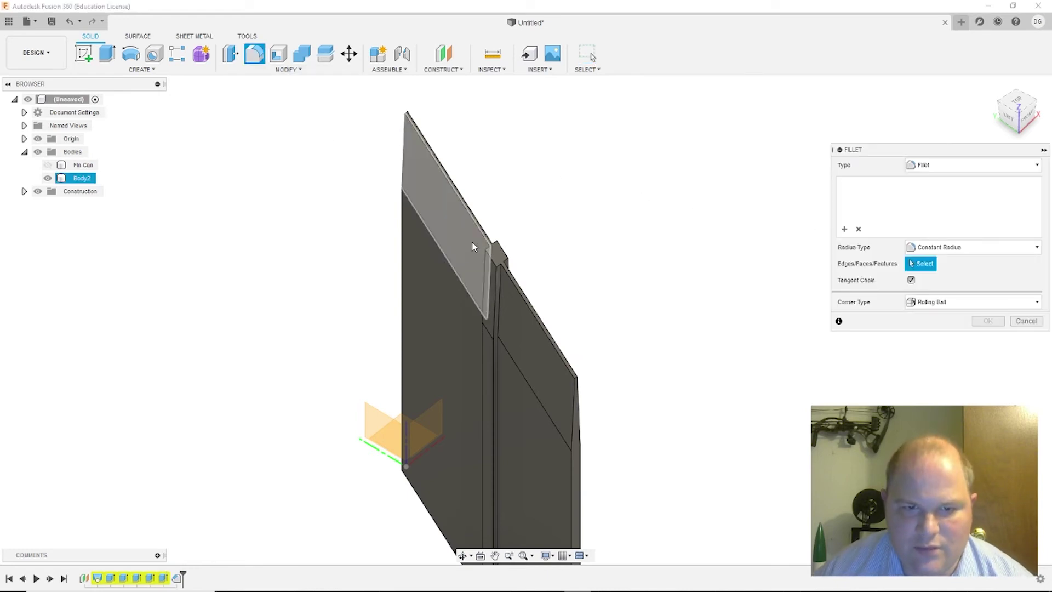
{"action": "scroll", "coordinate": [548, 257], "scroll_direction": "up", "scroll_amount": 5}
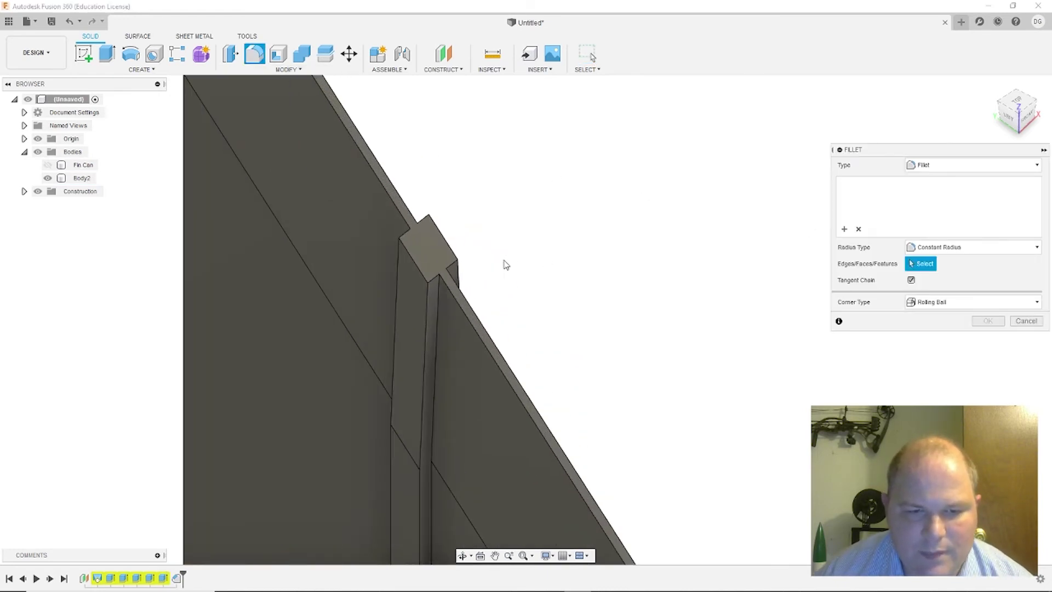
{"action": "left_click", "coordinate": [416, 266]}
{"action": "left_click", "coordinate": [445, 241]}
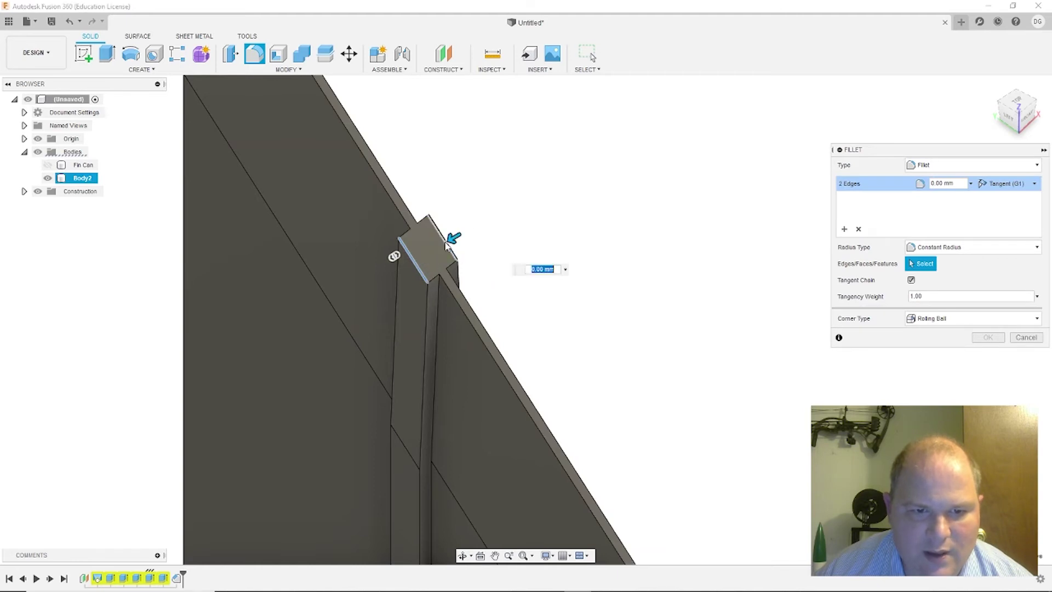
{"action": "left_click_drag", "start_coordinate": [454, 238], "coordinate": [450, 240]}
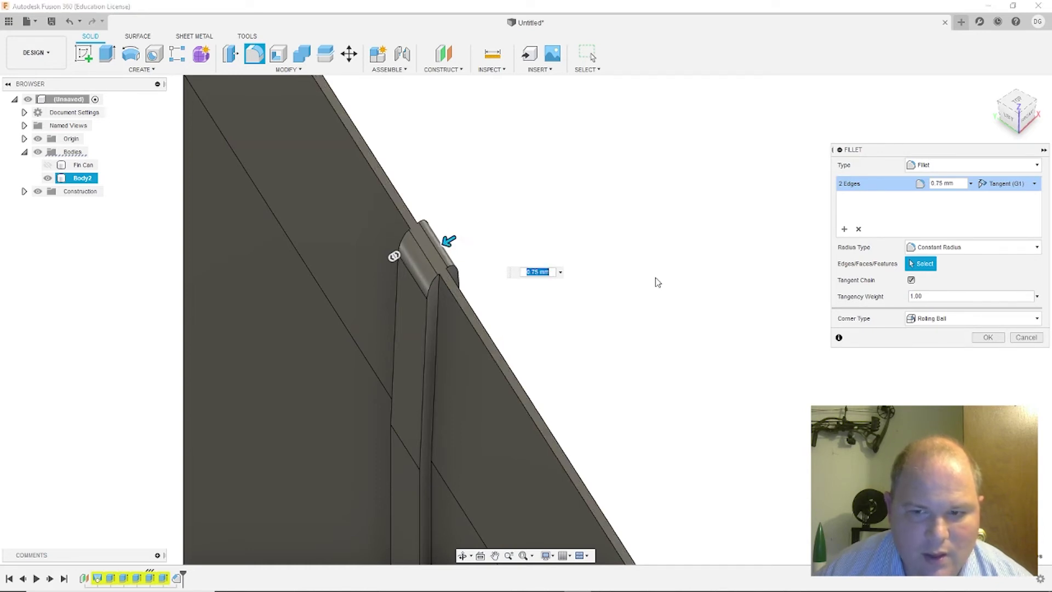
{"action": "left_click", "coordinate": [987, 337]}
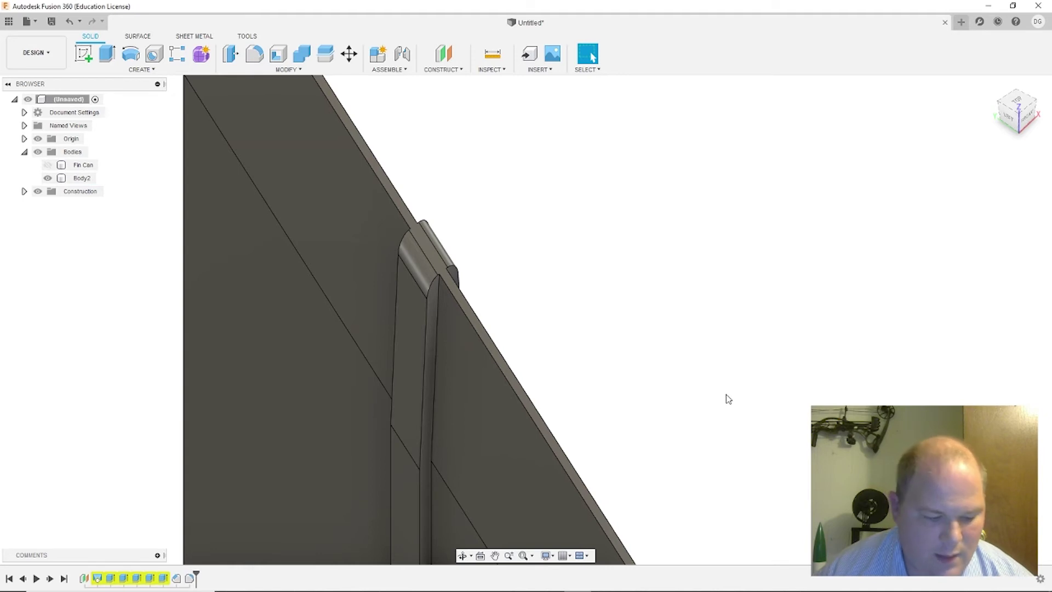
- Fillet the two outer edges at the lower end of the central rib with a 0.8 mm radius
{"action": "scroll", "coordinate": [744, 371], "scroll_direction": "down", "scroll_amount": 2}
{"action": "middle_click_drag", "start_coordinate": [745, 371], "coordinate": [750, 281], "text": "shift"}
{"action": "scroll", "coordinate": [775, 298], "scroll_direction": "down", "scroll_amount": 3}
{"action": "left_click", "coordinate": [254, 53]}
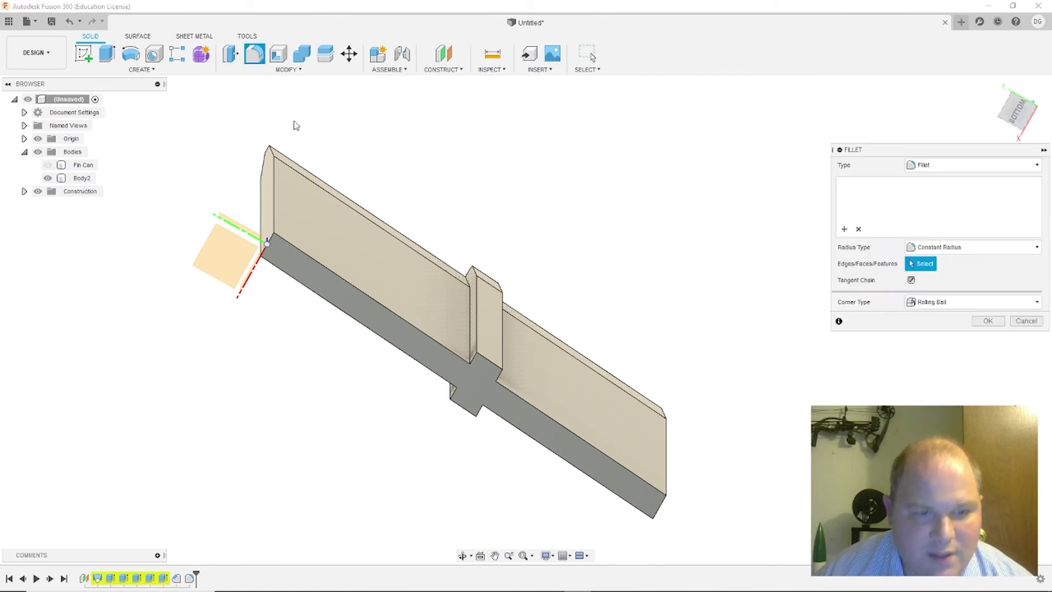
{"action": "left_click", "coordinate": [491, 364]}
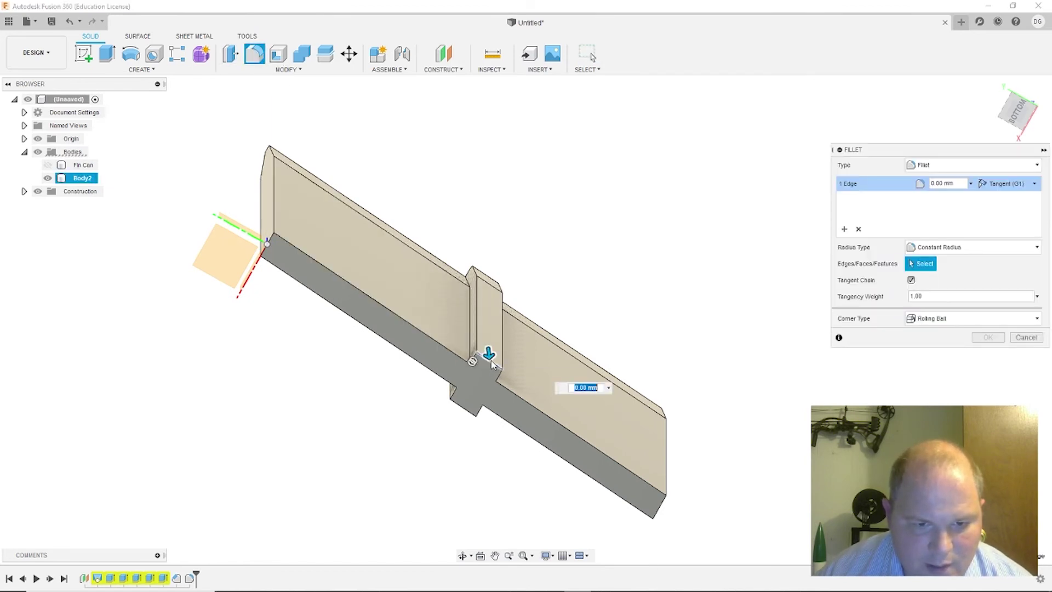
{"action": "left_click", "coordinate": [464, 410]}
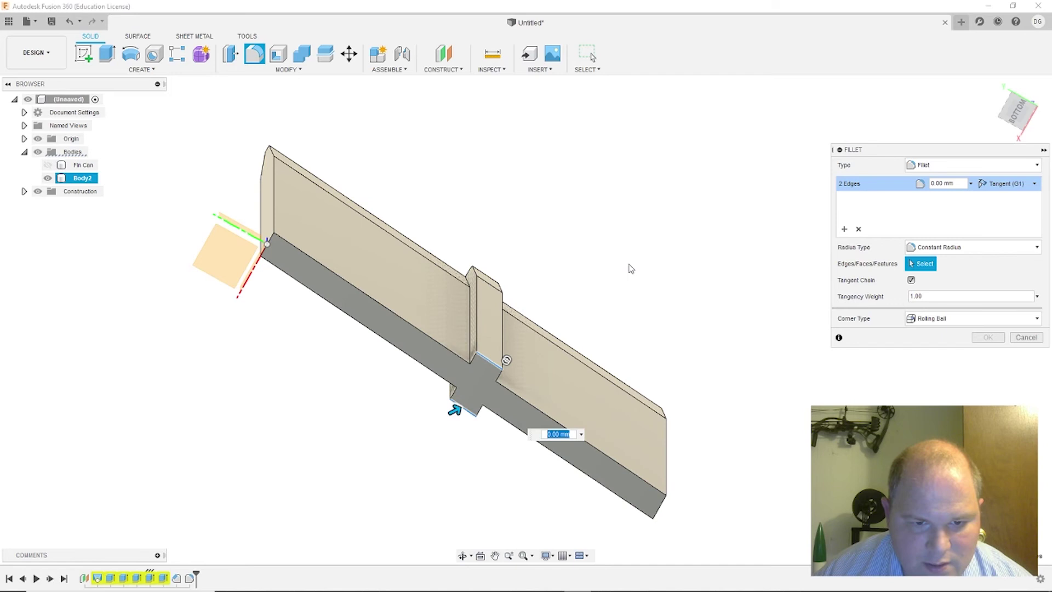
{"action": "scroll", "coordinate": [631, 271], "scroll_direction": "up", "scroll_amount": 5}
{"action": "middle_click_drag", "start_coordinate": [737, 405], "coordinate": [774, 339]}
{"action": "left_click_drag", "start_coordinate": [492, 482], "coordinate": [496, 481]}
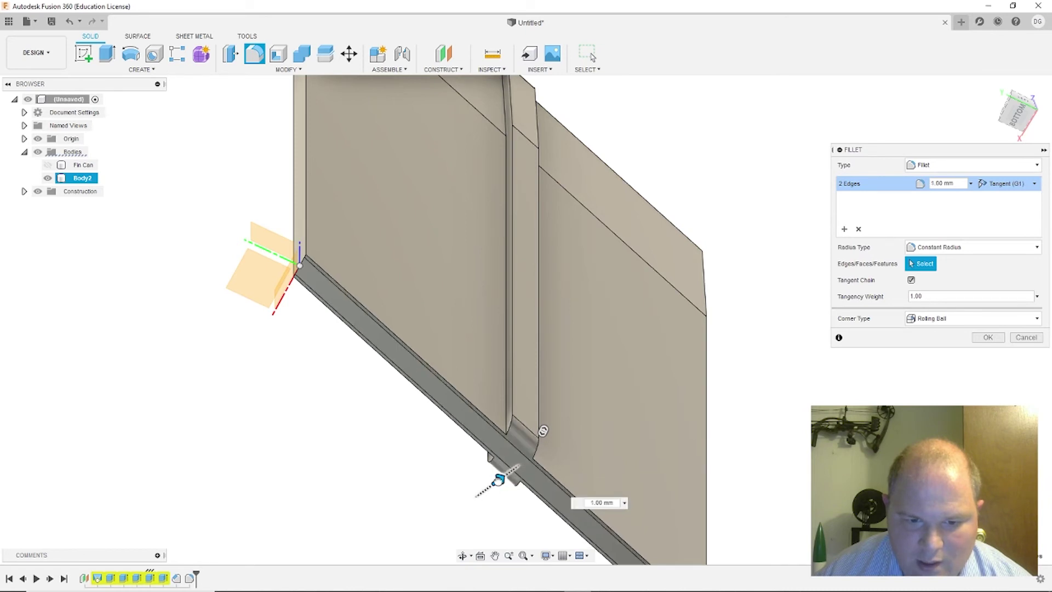
{"action": "left_click", "coordinate": [593, 505]}
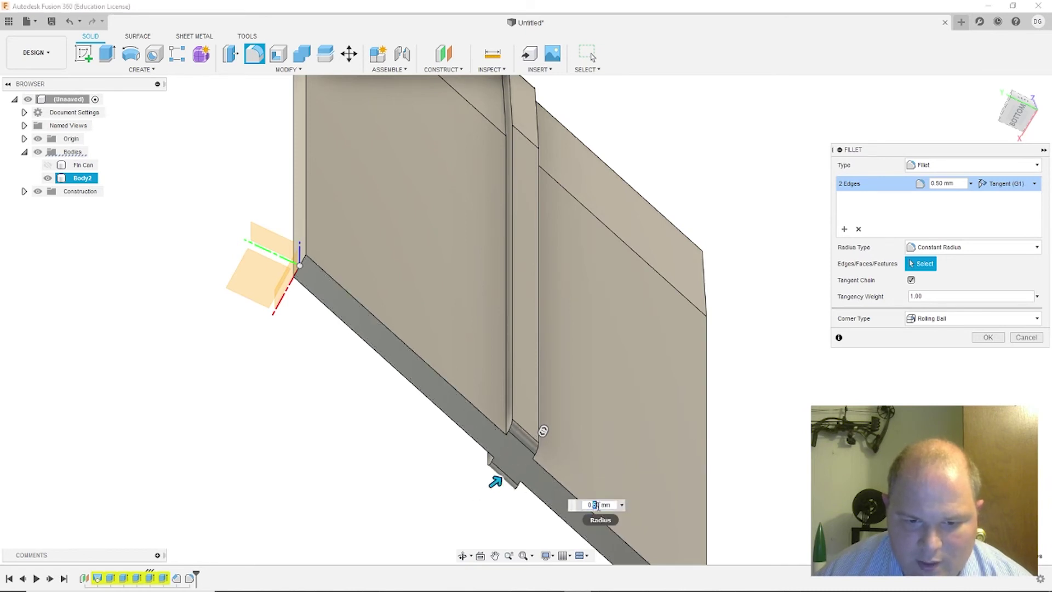
{"action": "type", "text": "0.8"}
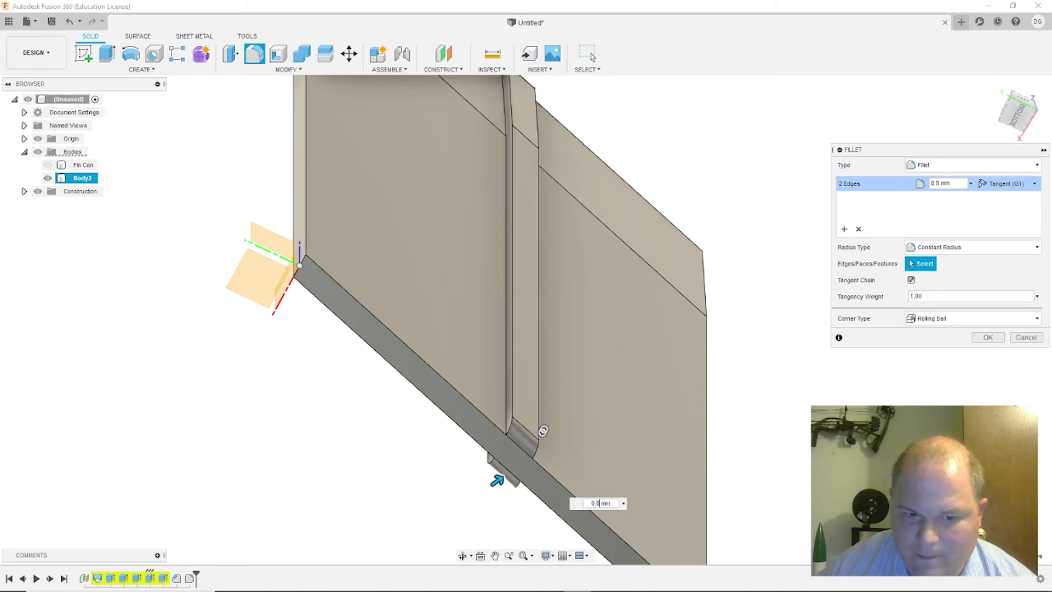
{"action": "left_click", "coordinate": [988, 337]}
- Move the fin body -22 mm along the Y axis
{"action": "middle_click_drag", "start_coordinate": [899, 371], "coordinate": [877, 402], "text": "shift"}
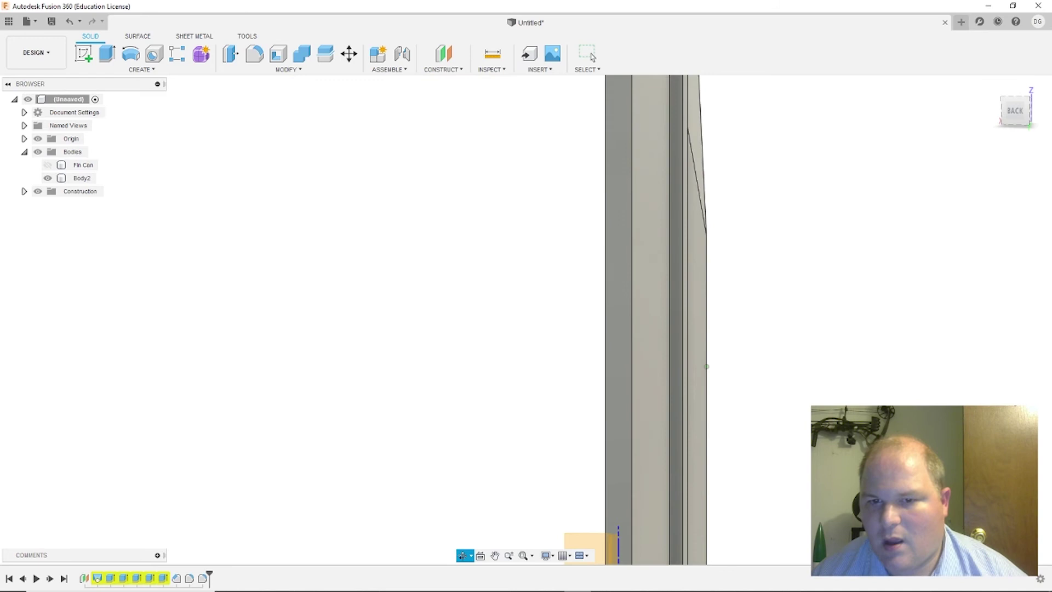
{"action": "middle_click_drag", "start_coordinate": [592, 56], "coordinate": [695, 185], "text": "shift"}
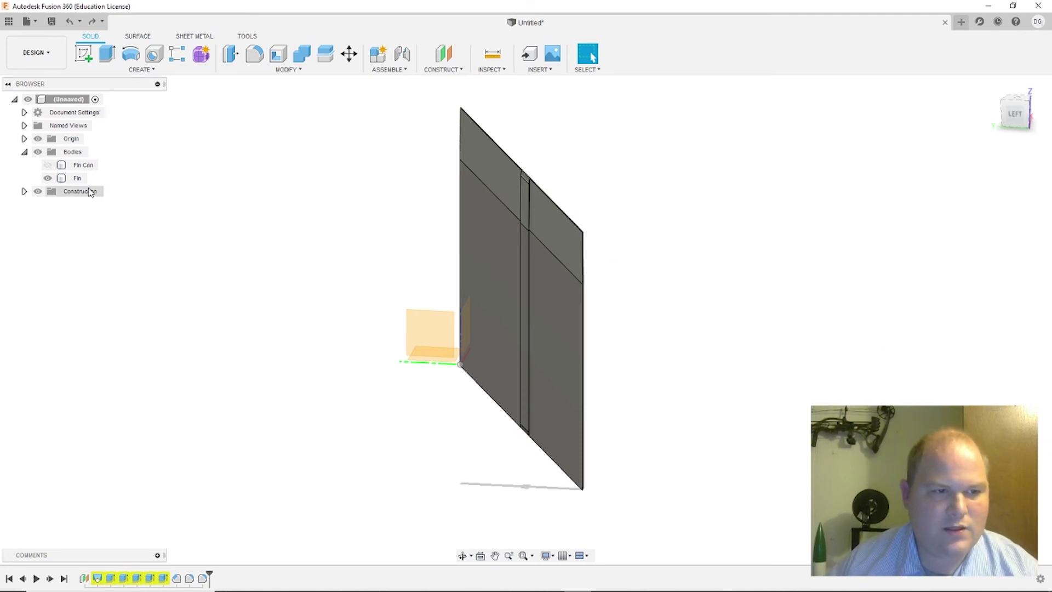
{"action": "left_click", "coordinate": [75, 179]}
{"action": "key", "text": "m"}
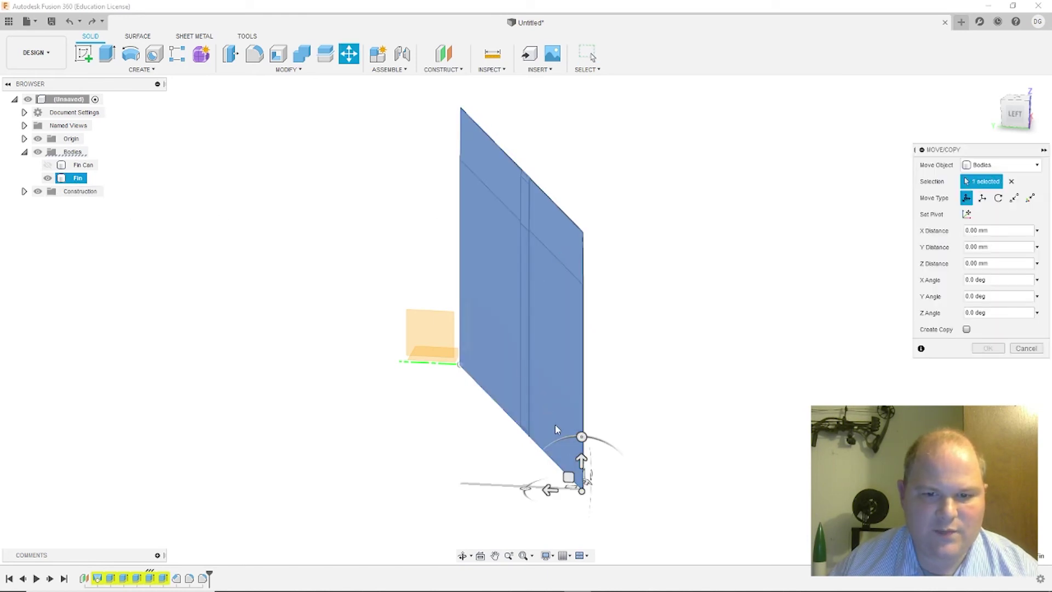
{"action": "left_click_drag", "start_coordinate": [550, 490], "coordinate": [652, 495]}
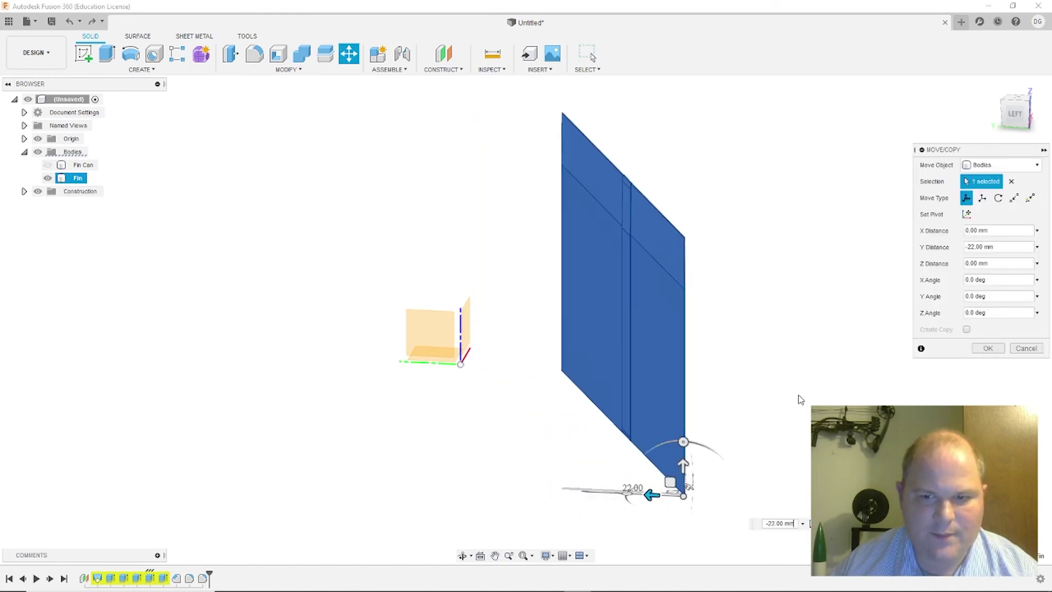
{"action": "left_click", "coordinate": [989, 349]}
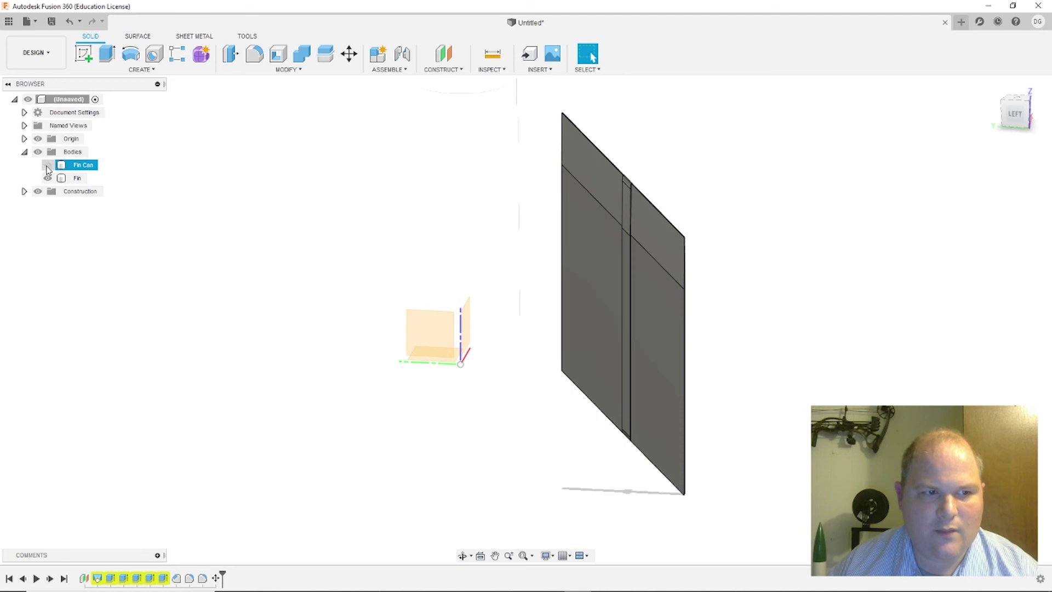
- Show the Fin Can body and move the fin 10 mm along the Y axis, against the can's outer wall
{"action": "left_click", "coordinate": [48, 165]}
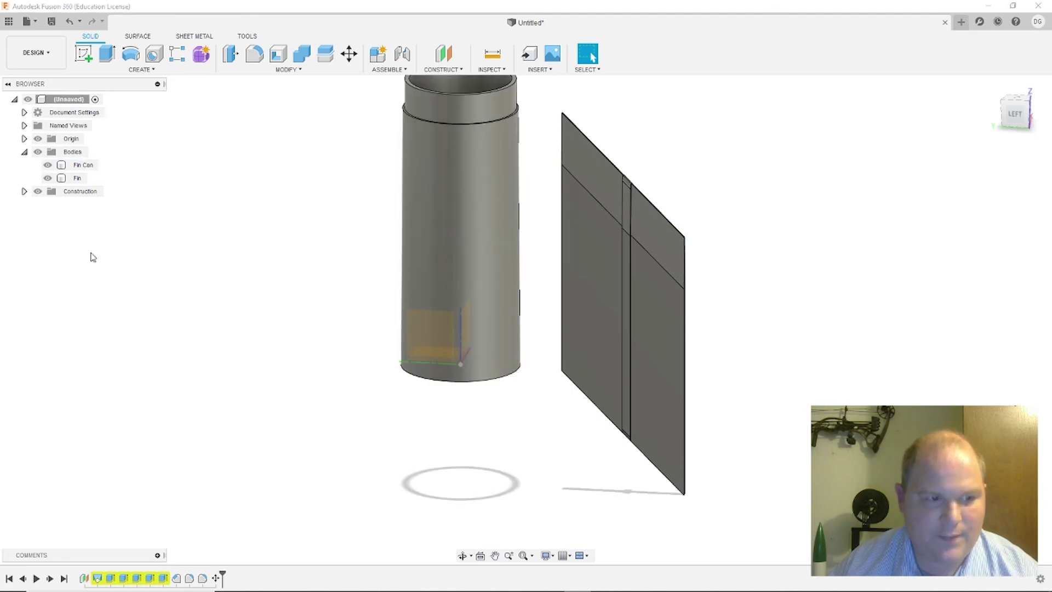
{"action": "left_click", "coordinate": [78, 179]}
{"action": "left_click", "coordinate": [433, 239], "text": "ctrl"}
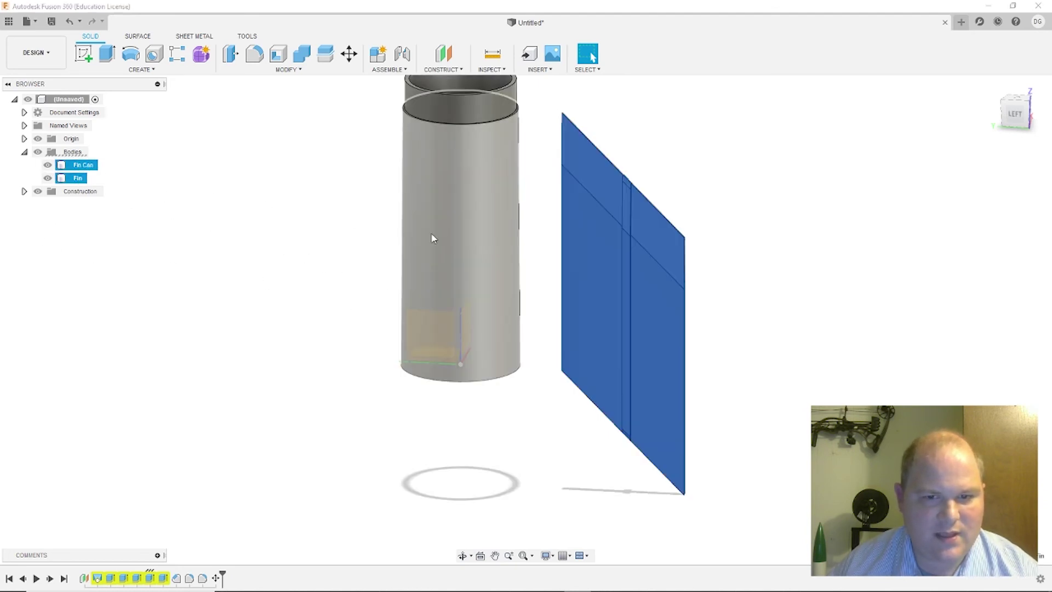
{"action": "key", "text": "m"}
{"action": "left_click", "coordinate": [486, 249]}
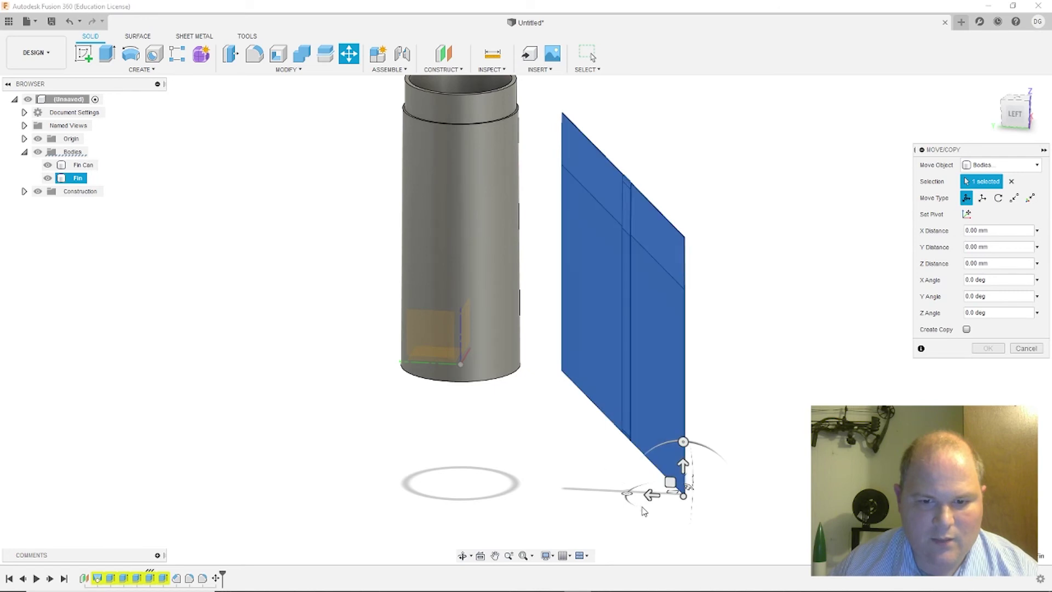
{"action": "left_click_drag", "start_coordinate": [650, 495], "coordinate": [605, 482]}
{"action": "middle_click_drag", "start_coordinate": [701, 276], "coordinate": [704, 285], "text": "shift"}
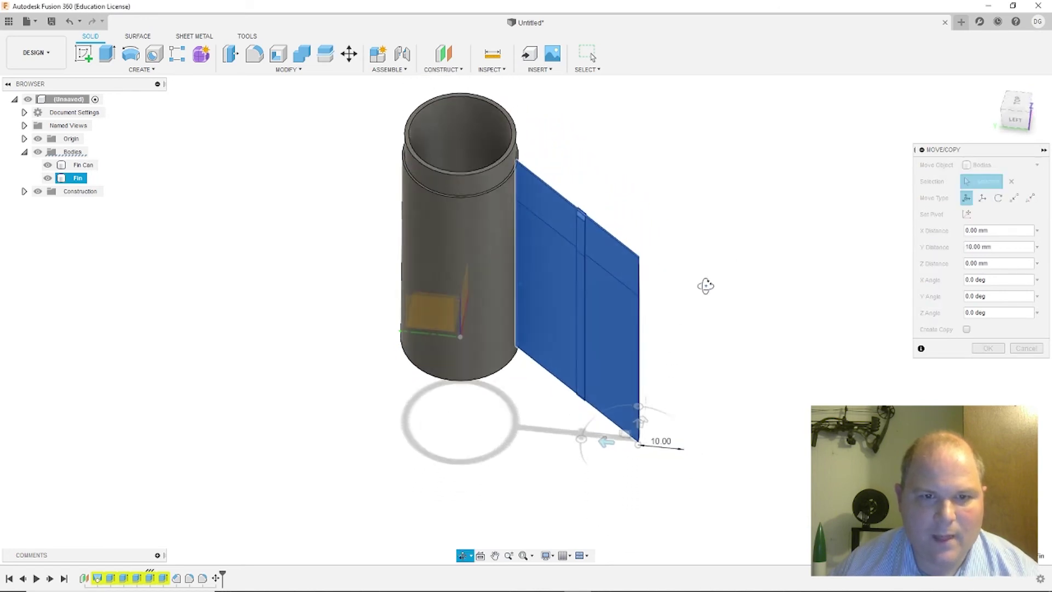
{"action": "scroll", "coordinate": [664, 286], "scroll_direction": "up", "scroll_amount": 6}
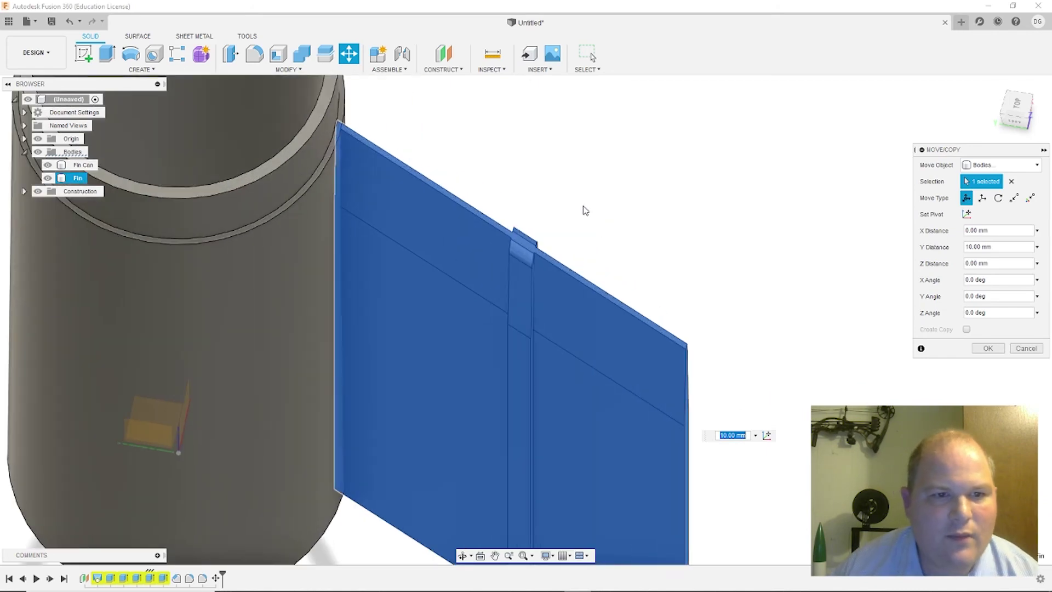
{"action": "middle_click_drag", "start_coordinate": [585, 210], "coordinate": [537, 146], "text": "shift"}
{"action": "scroll", "coordinate": [559, 171], "scroll_direction": "down", "scroll_amount": 2}
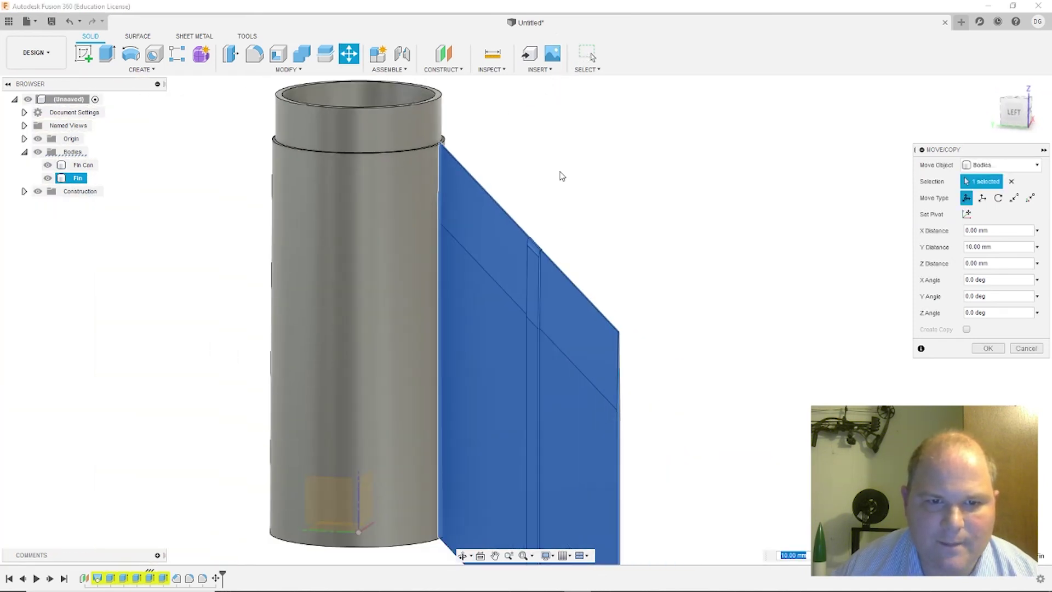
{"action": "left_click", "coordinate": [985, 349]}
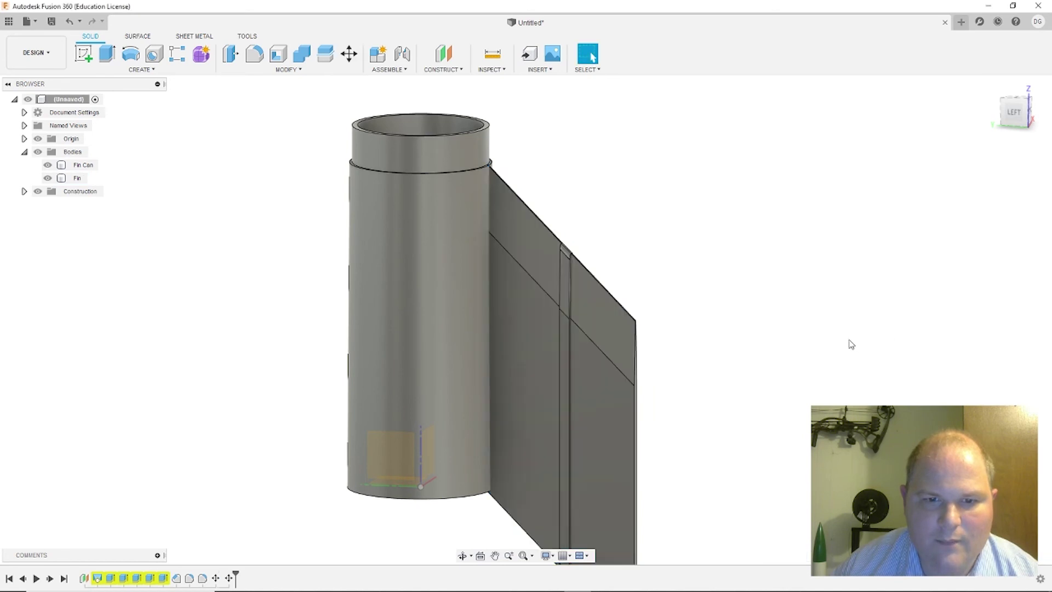
- Create a full circular pattern of the fin body around the vertical Z axis with a quantity of 4
{"action": "middle_click_drag", "start_coordinate": [738, 308], "coordinate": [827, 253]}
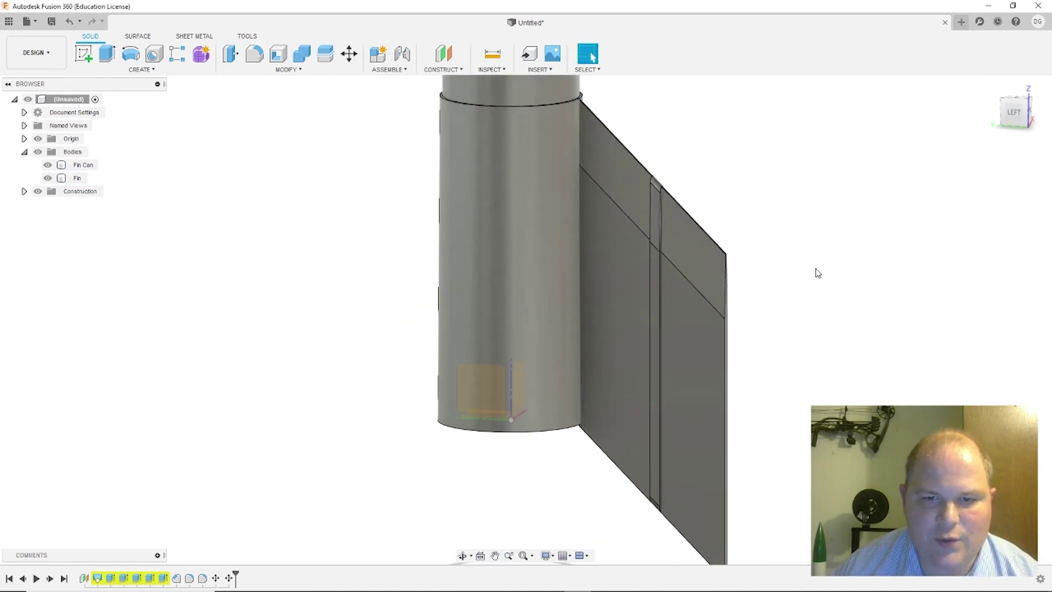
{"action": "scroll", "coordinate": [814, 288], "scroll_direction": "down", "scroll_amount": 3}
{"action": "left_click", "coordinate": [670, 299]}
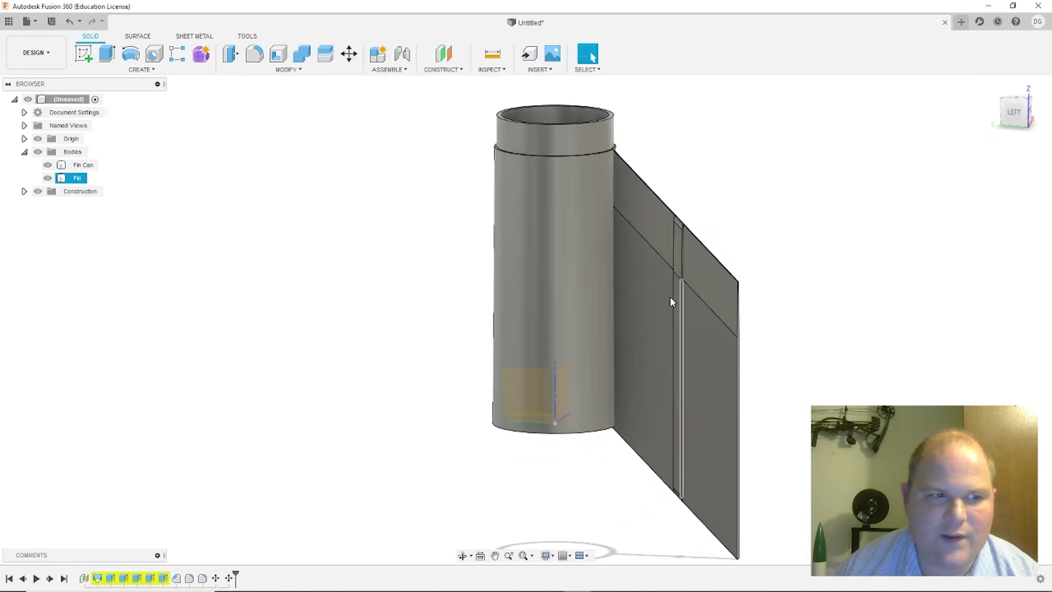
{"action": "key", "text": "Escape"}
{"action": "left_click", "coordinate": [137, 69]}
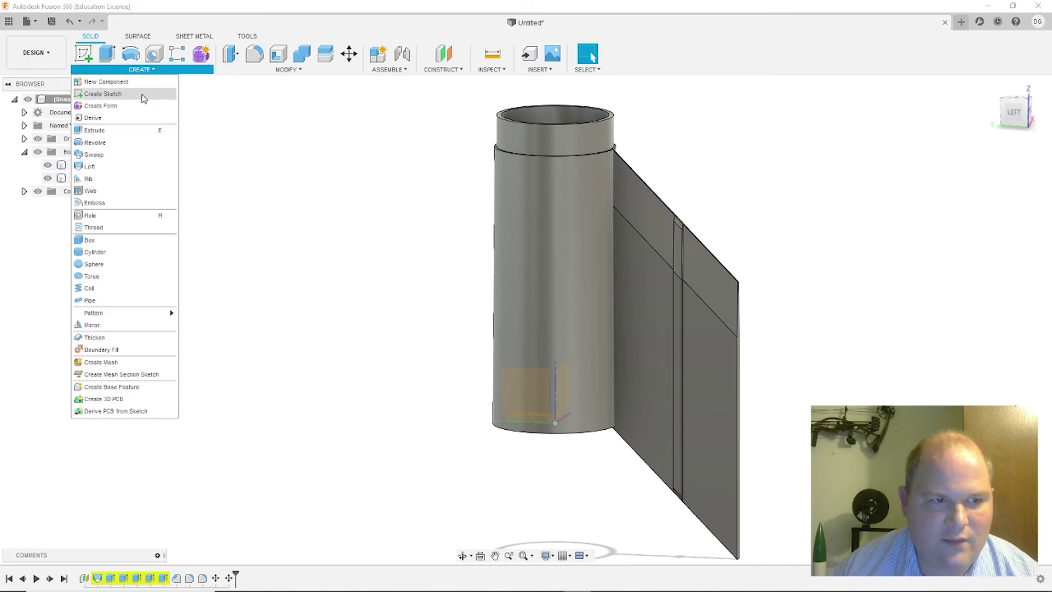
{"action": "mouse_move", "coordinate": [124, 314]}
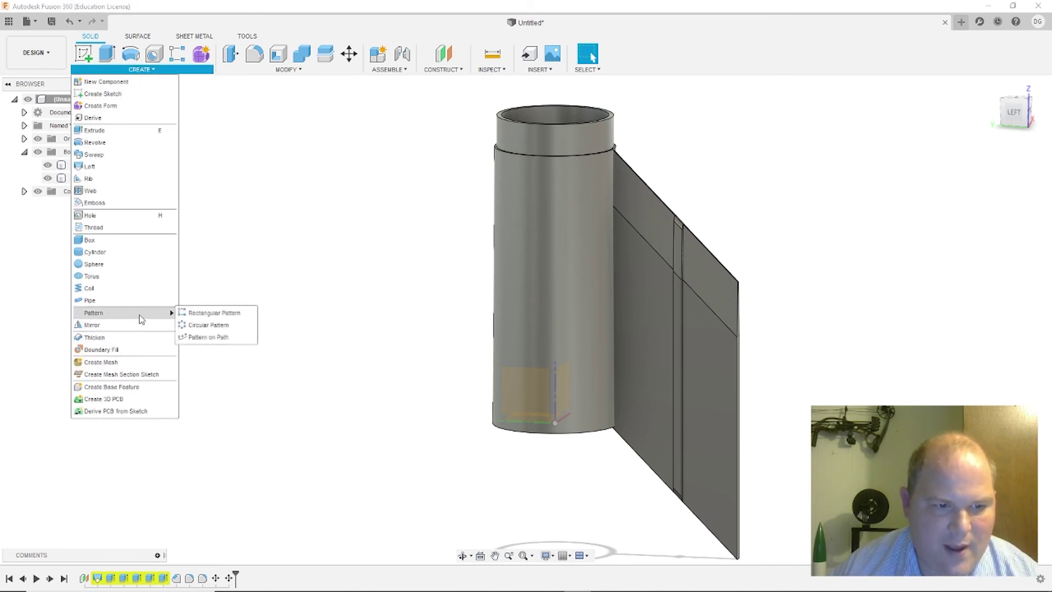
{"action": "left_click", "coordinate": [208, 326]}
{"action": "middle_click_drag", "start_coordinate": [330, 369], "coordinate": [328, 307]}
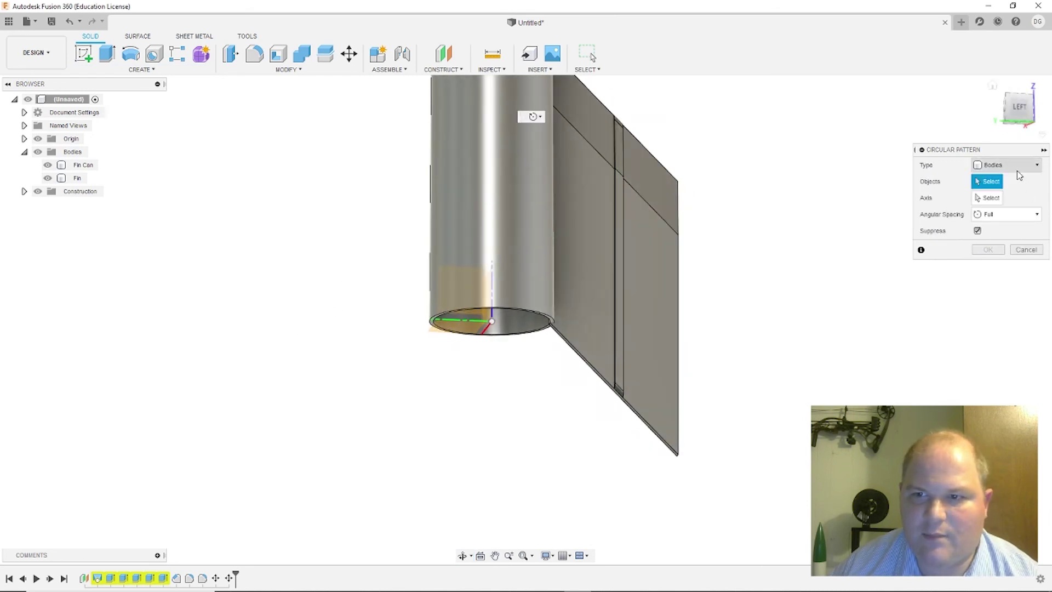
{"action": "left_click", "coordinate": [1019, 174]}
{"action": "left_click", "coordinate": [1018, 173]}
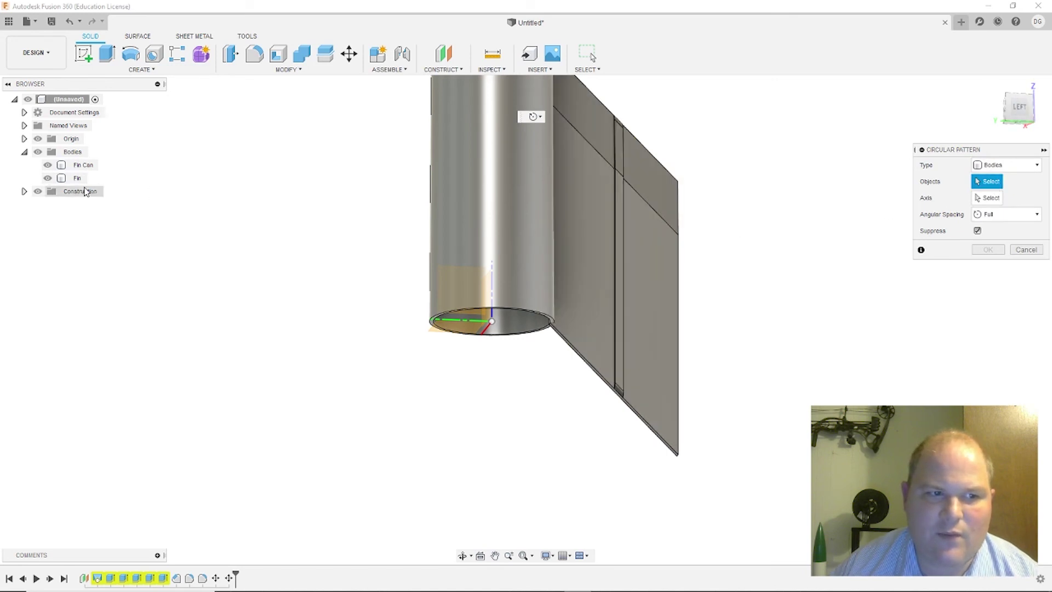
{"action": "left_click", "coordinate": [77, 178]}
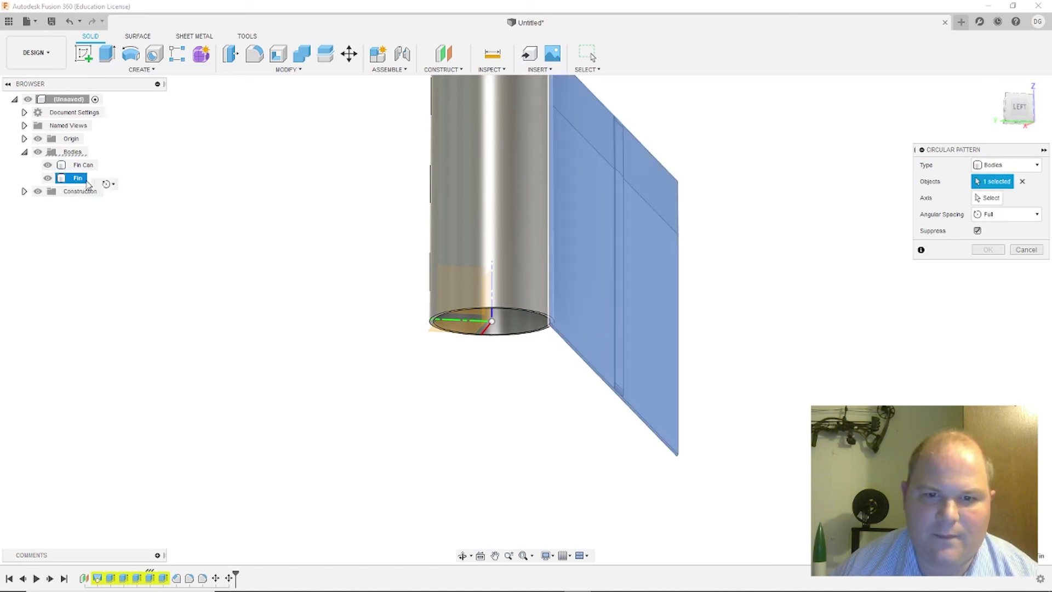
{"action": "left_click", "coordinate": [990, 198]}
{"action": "middle_click_drag", "start_coordinate": [532, 425], "coordinate": [545, 400], "text": "shift"}
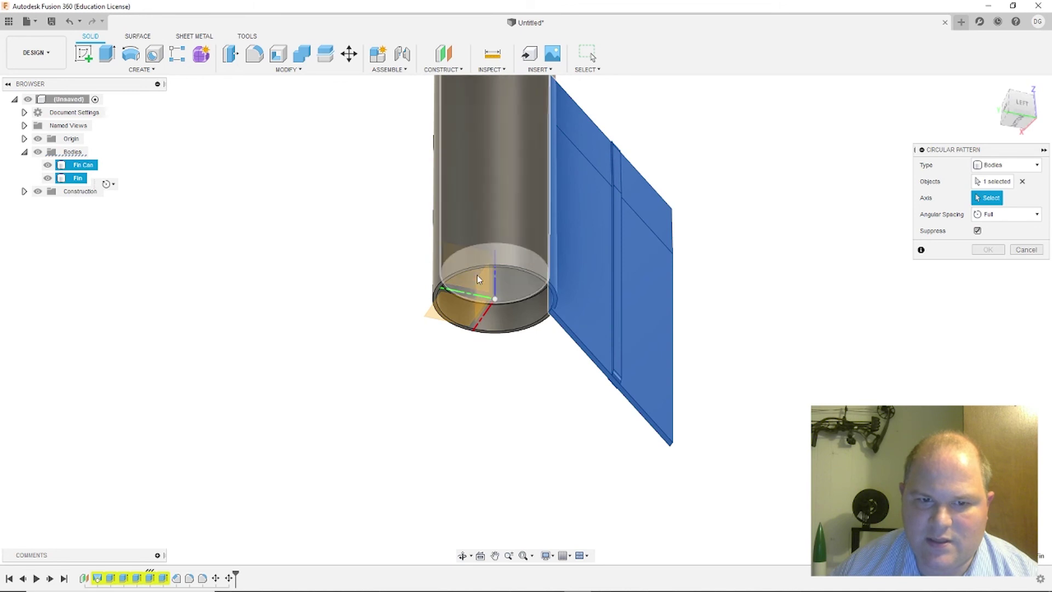
{"action": "left_click", "coordinate": [495, 291]}
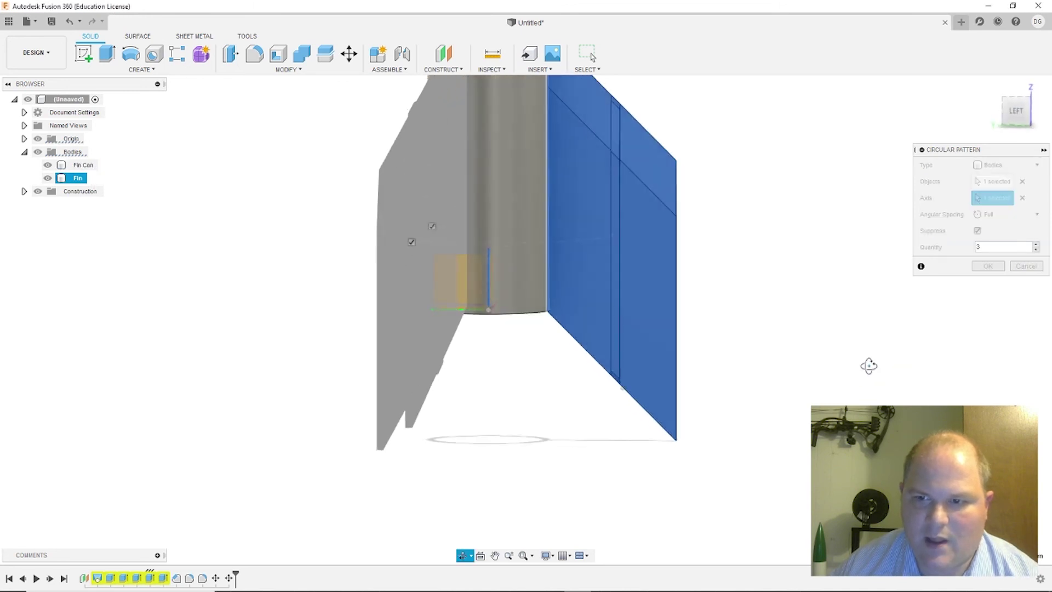
{"action": "left_click", "coordinate": [1035, 245]}
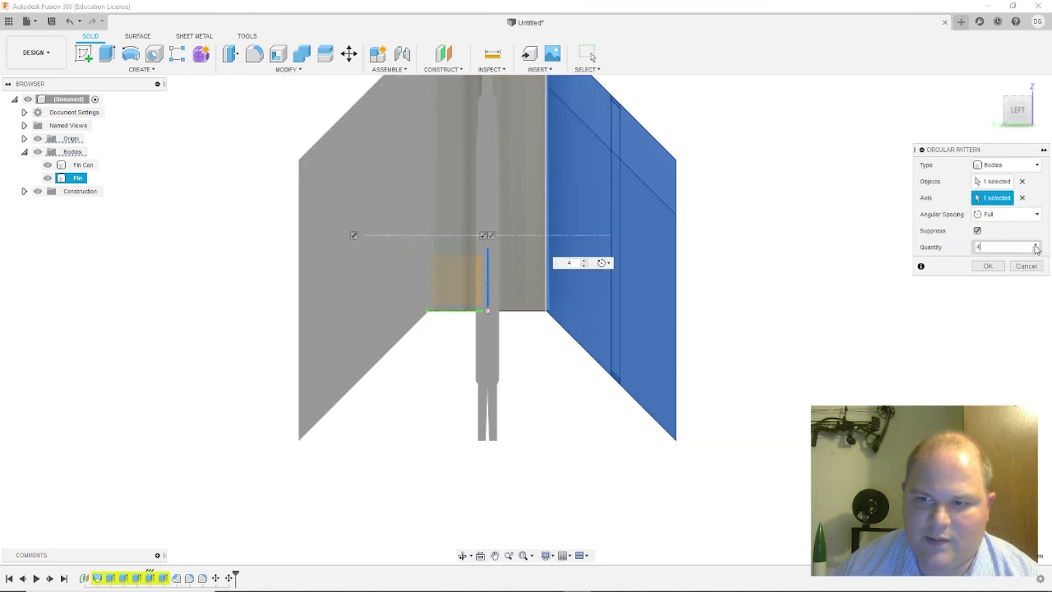
{"action": "left_click", "coordinate": [988, 267]}
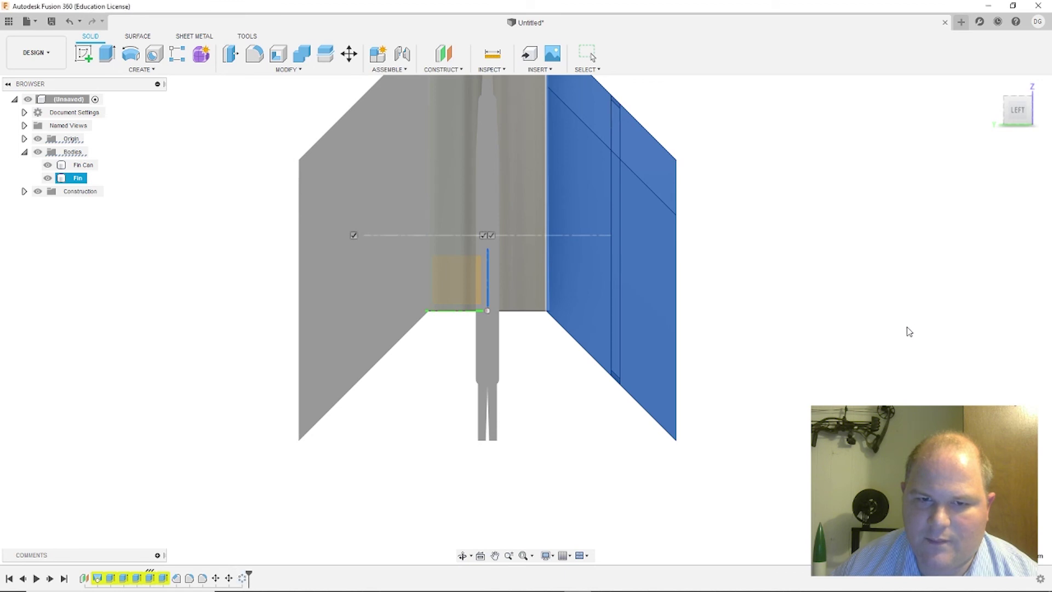
- Combine the fin can and all four fins into one body with the Join operation
{"action": "key", "text": "F6"}
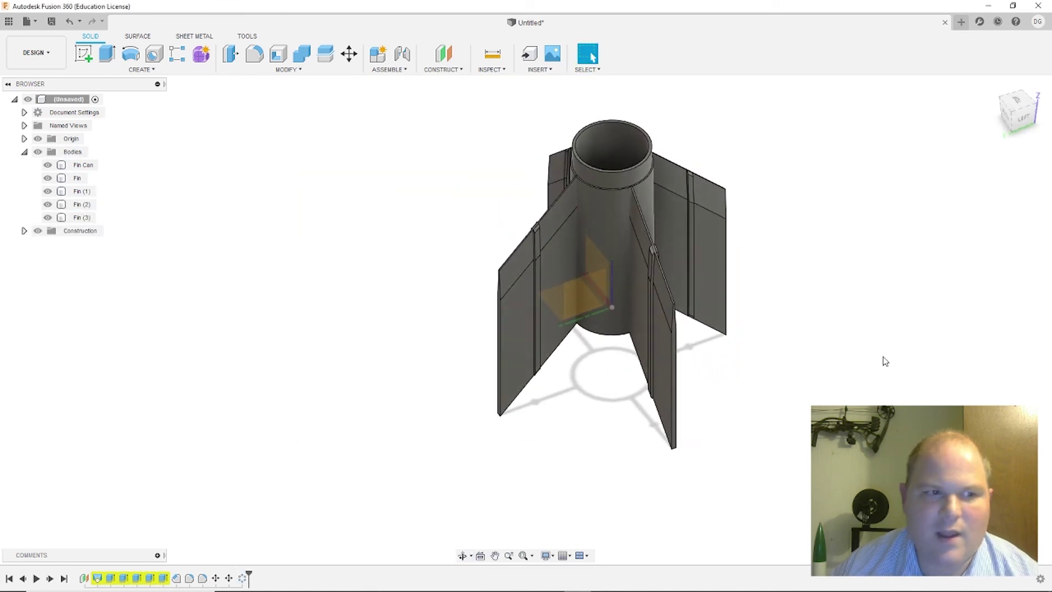
{"action": "left_click_drag", "start_coordinate": [442, 477], "coordinate": [827, 94]}
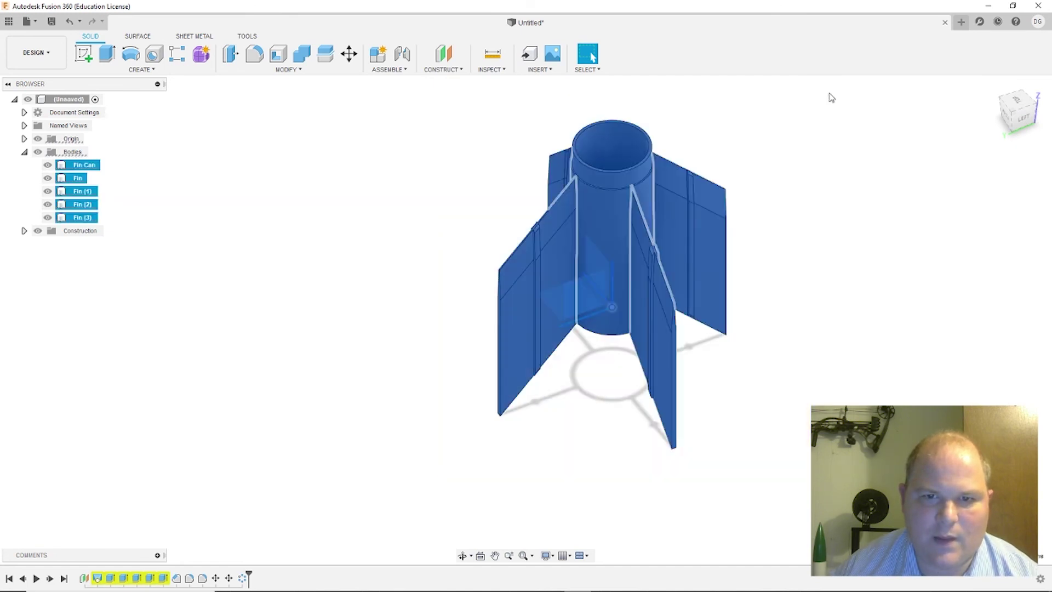
{"action": "left_click", "coordinate": [303, 62]}
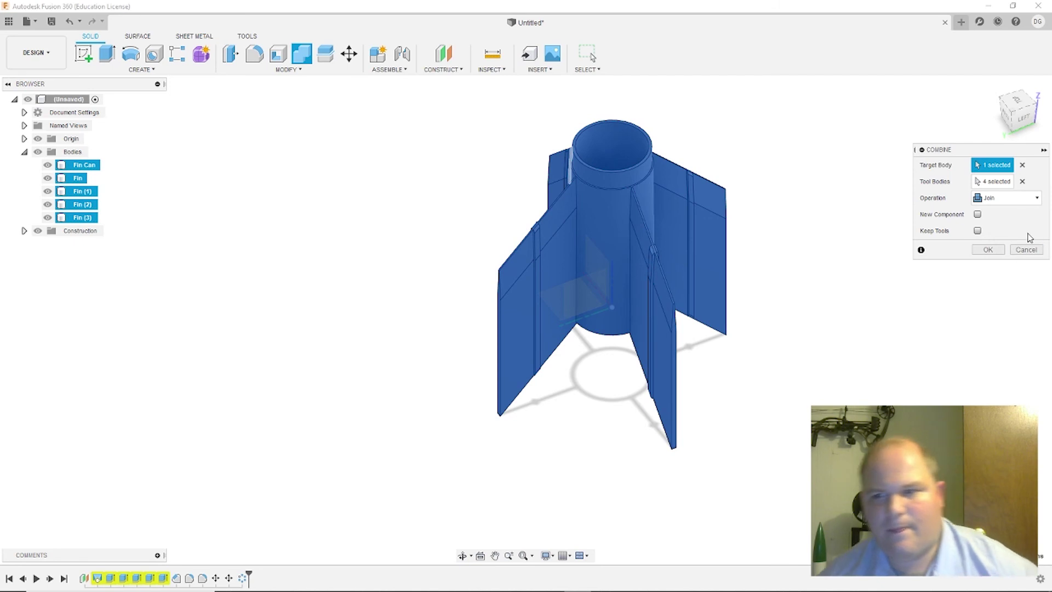
{"action": "left_click", "coordinate": [988, 250]}
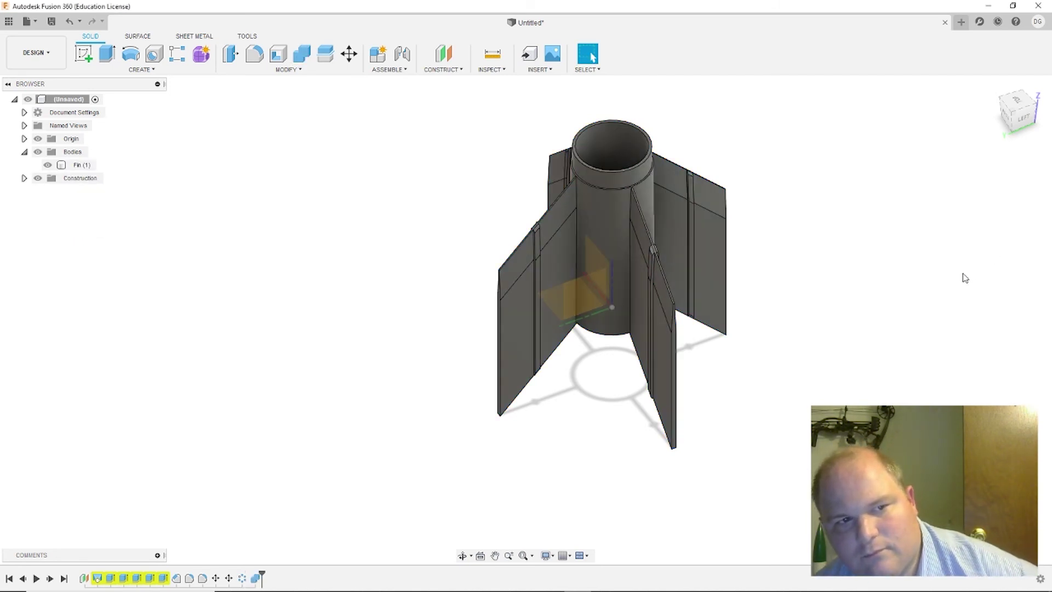
- Rename the combined body as Moon Rider Fin Unit
{"action": "double_click", "coordinate": [81, 165]}
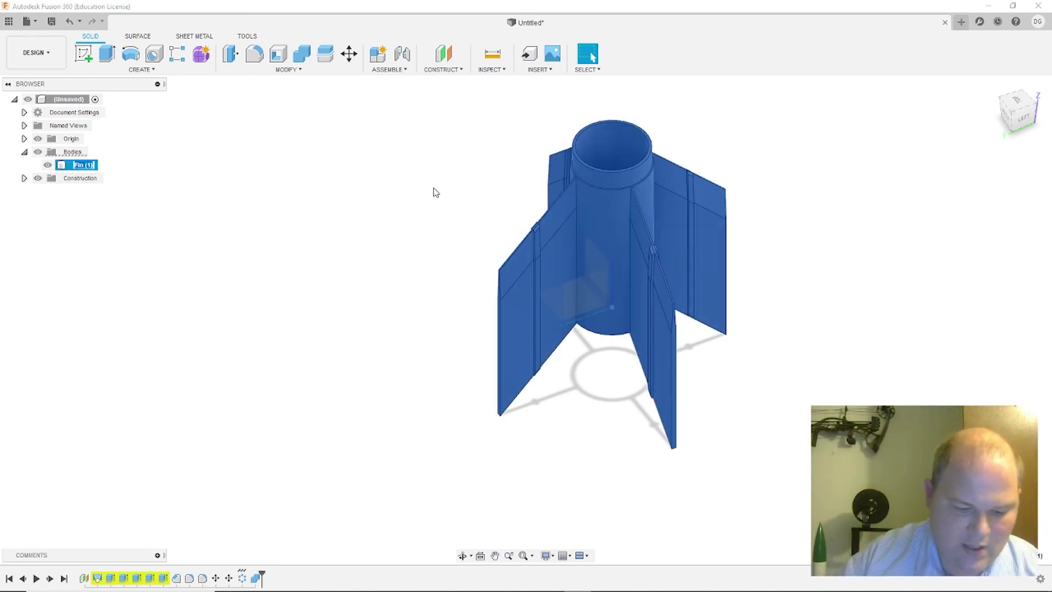
{"action": "type", "text": "Moo"}
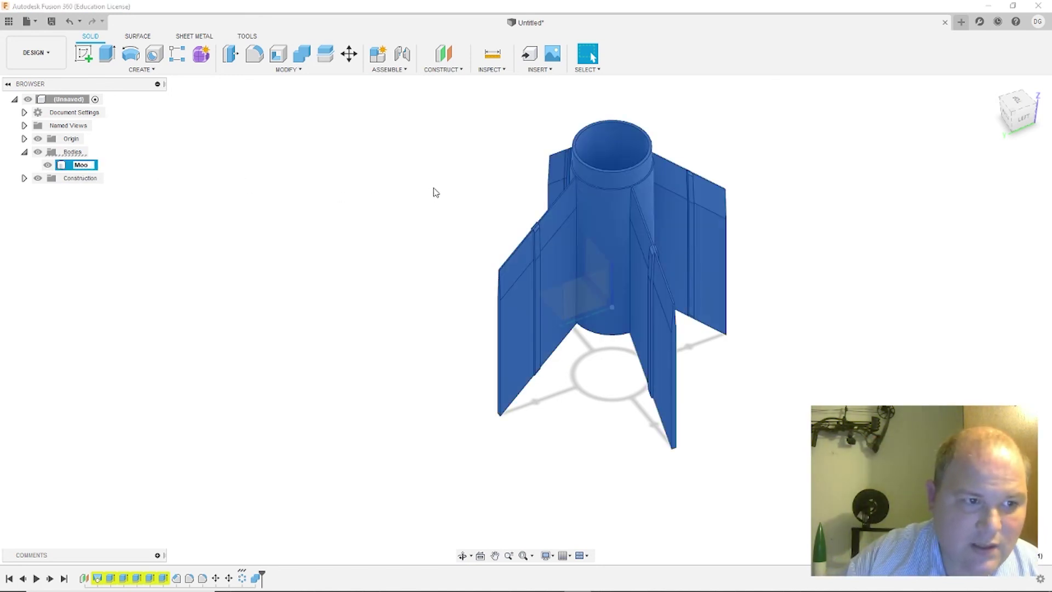
{"action": "type", "text": "n Rider Fin Unit"}
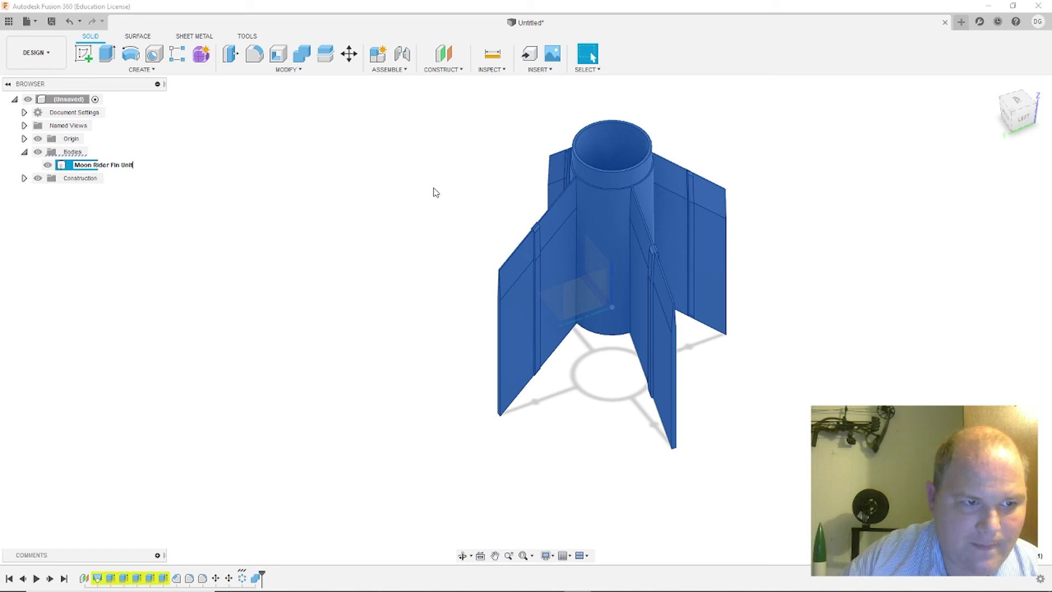
{"action": "key", "text": "Return"}
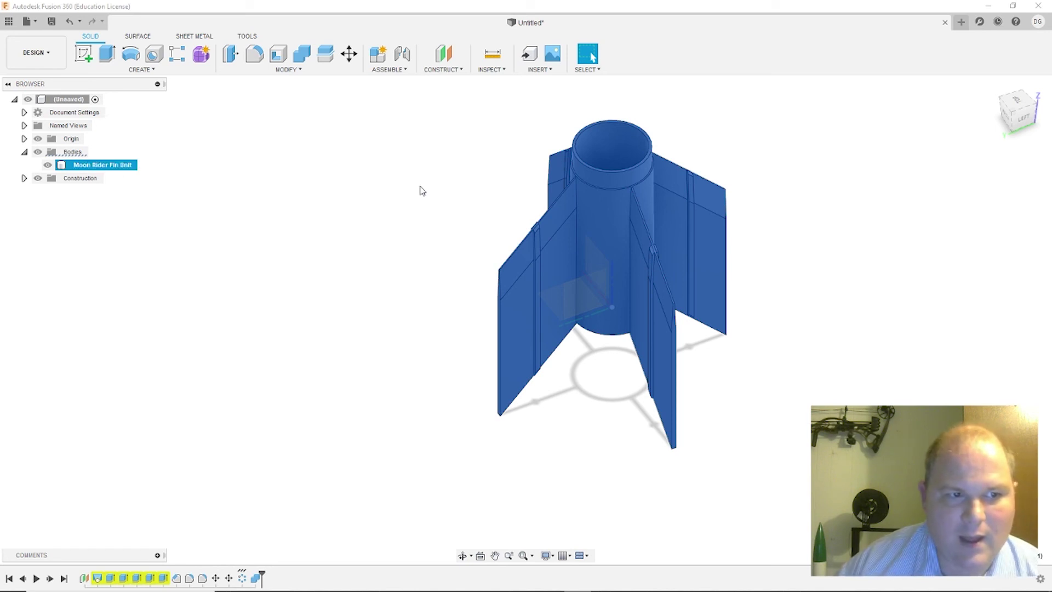
- Export the Moon Rider Fin Unit body as an STL file under the same name in the 3D Designs folder
{"action": "right_click", "coordinate": [123, 165]}
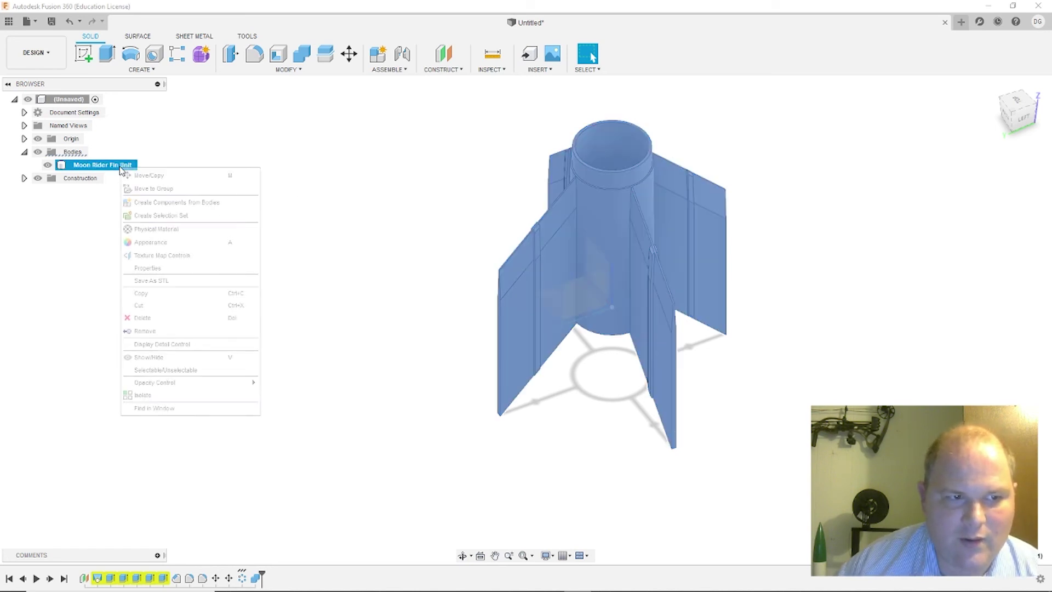
{"action": "left_click", "coordinate": [175, 275]}
{"action": "left_click", "coordinate": [995, 315]}
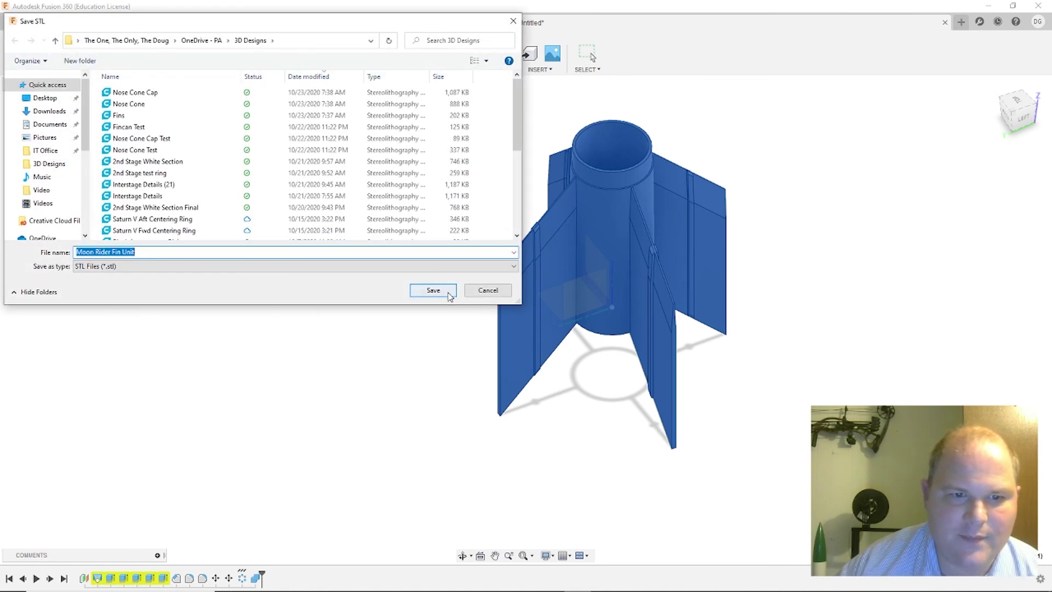
{"action": "left_click", "coordinate": [448, 292]}
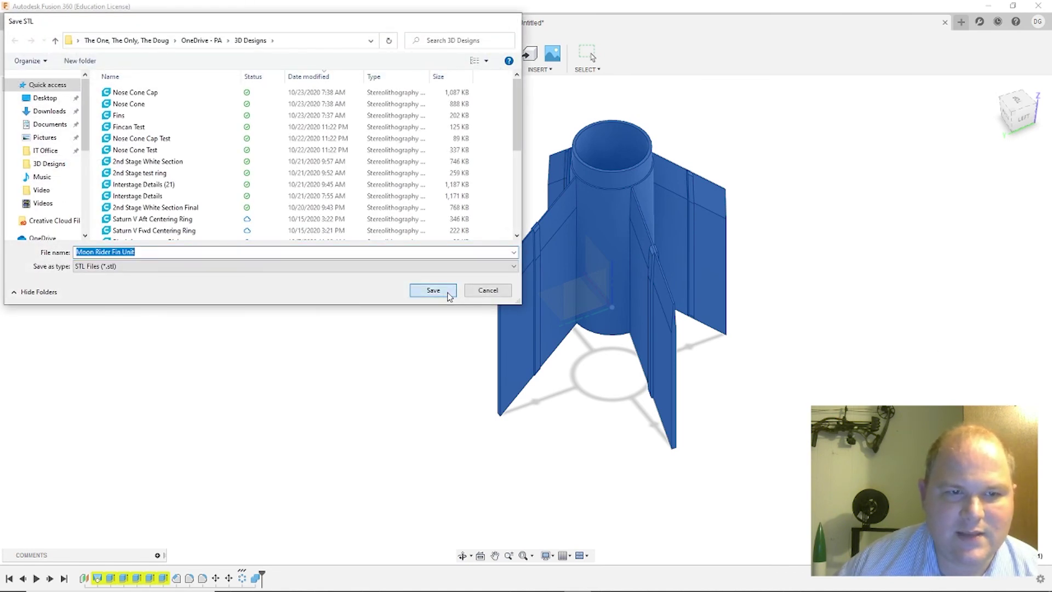